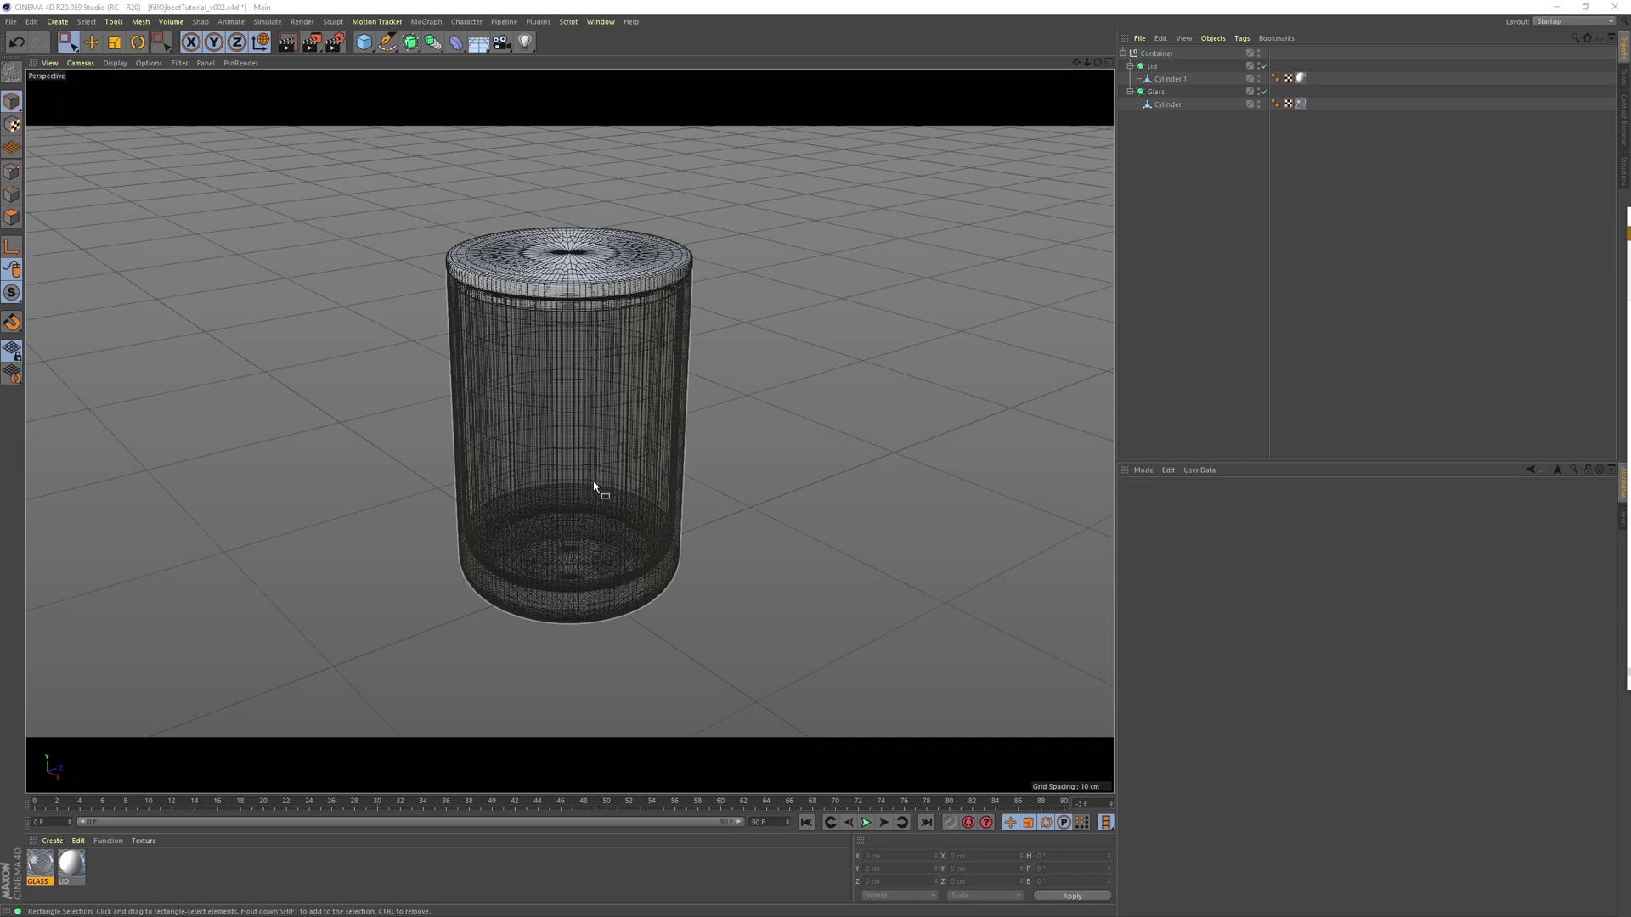
# Add three spheres to the scene beside the glass jar
pyautogui.keyDown('alt'); pyautogui.moveTo(641, 522); pyautogui.dragTo(599, 514); pyautogui.keyUp('alt')
pyautogui.keyDown('alt'); pyautogui.moveTo(599, 515); pyautogui.dragTo(648, 506, button='right'); pyautogui.keyUp('alt')
pyautogui.keyDown('alt'); pyautogui.moveTo(648, 507); pyautogui.dragTo(620, 518, button='middle'); pyautogui.keyUp('alt')
pyautogui.moveTo(649, 481)
pyautogui.keyDown('alt'); pyautogui.mouseDown()
pyautogui.moveTo(633, 477)
pyautogui.moveTo(655, 484)
pyautogui.mouseUp(); pyautogui.keyUp('alt')
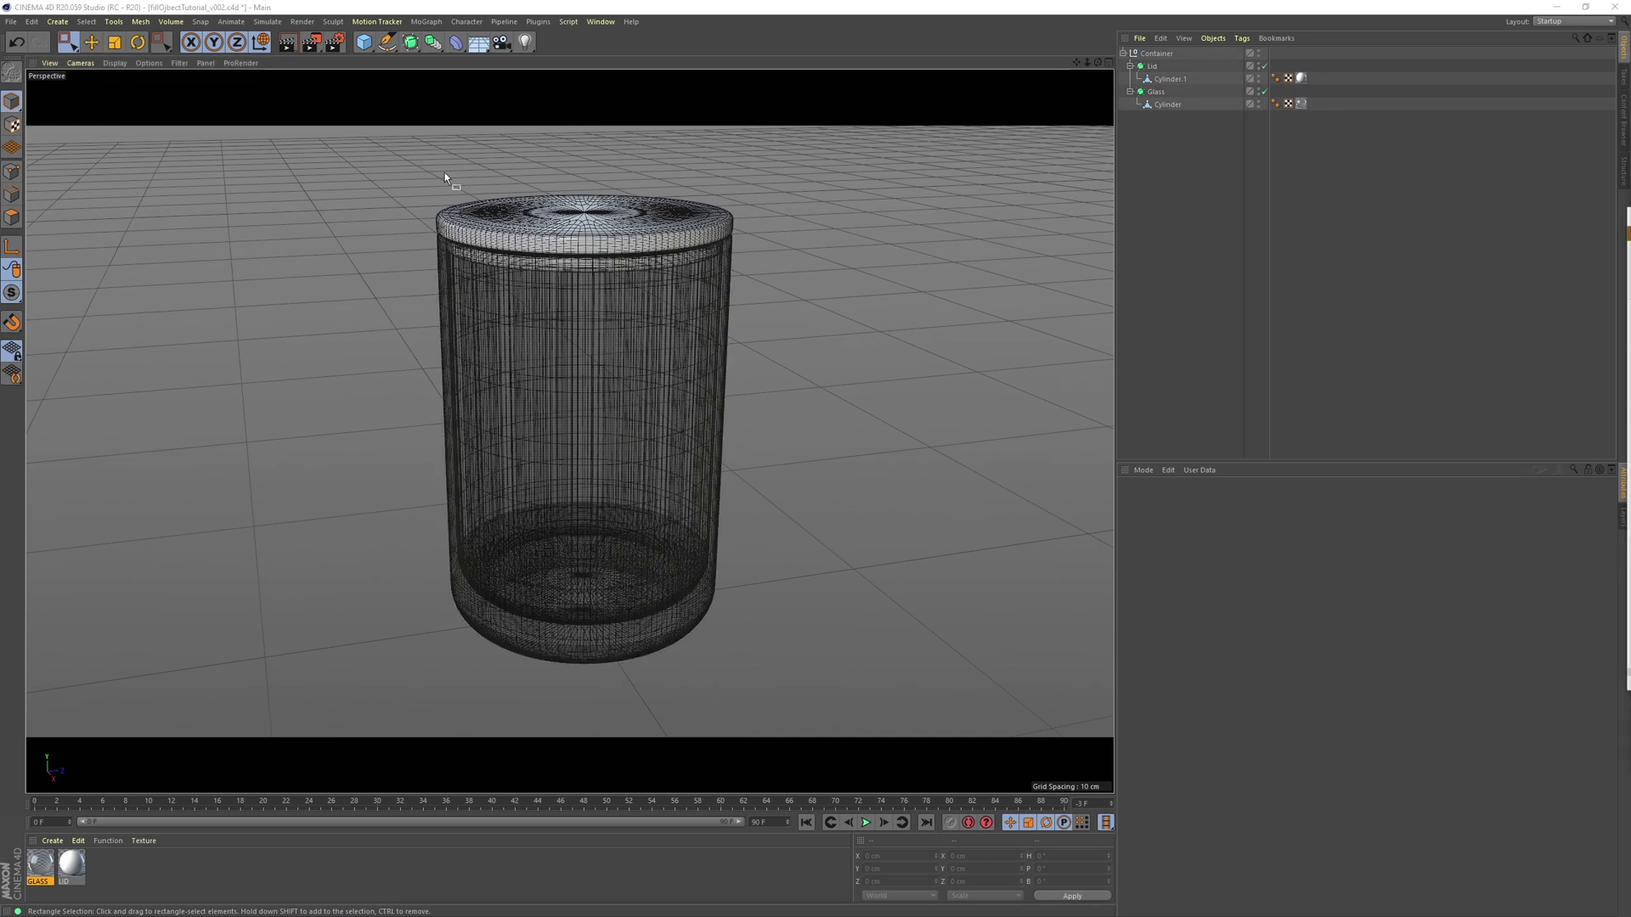
pyautogui.click(365, 42)
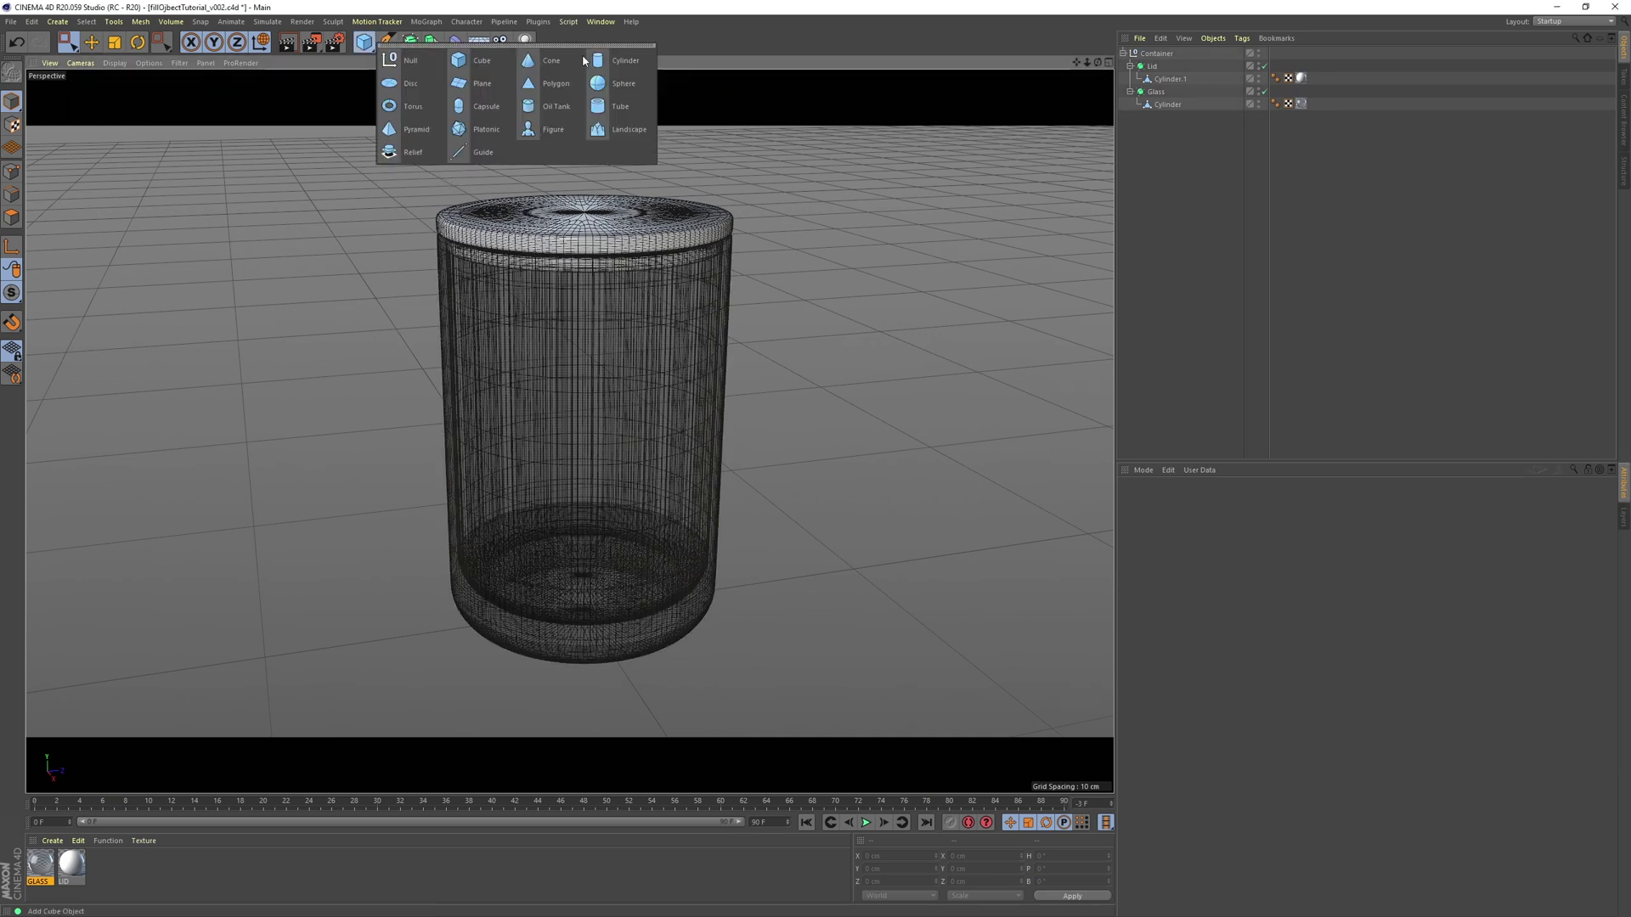
pyautogui.click(623, 83)
pyautogui.click(361, 44)
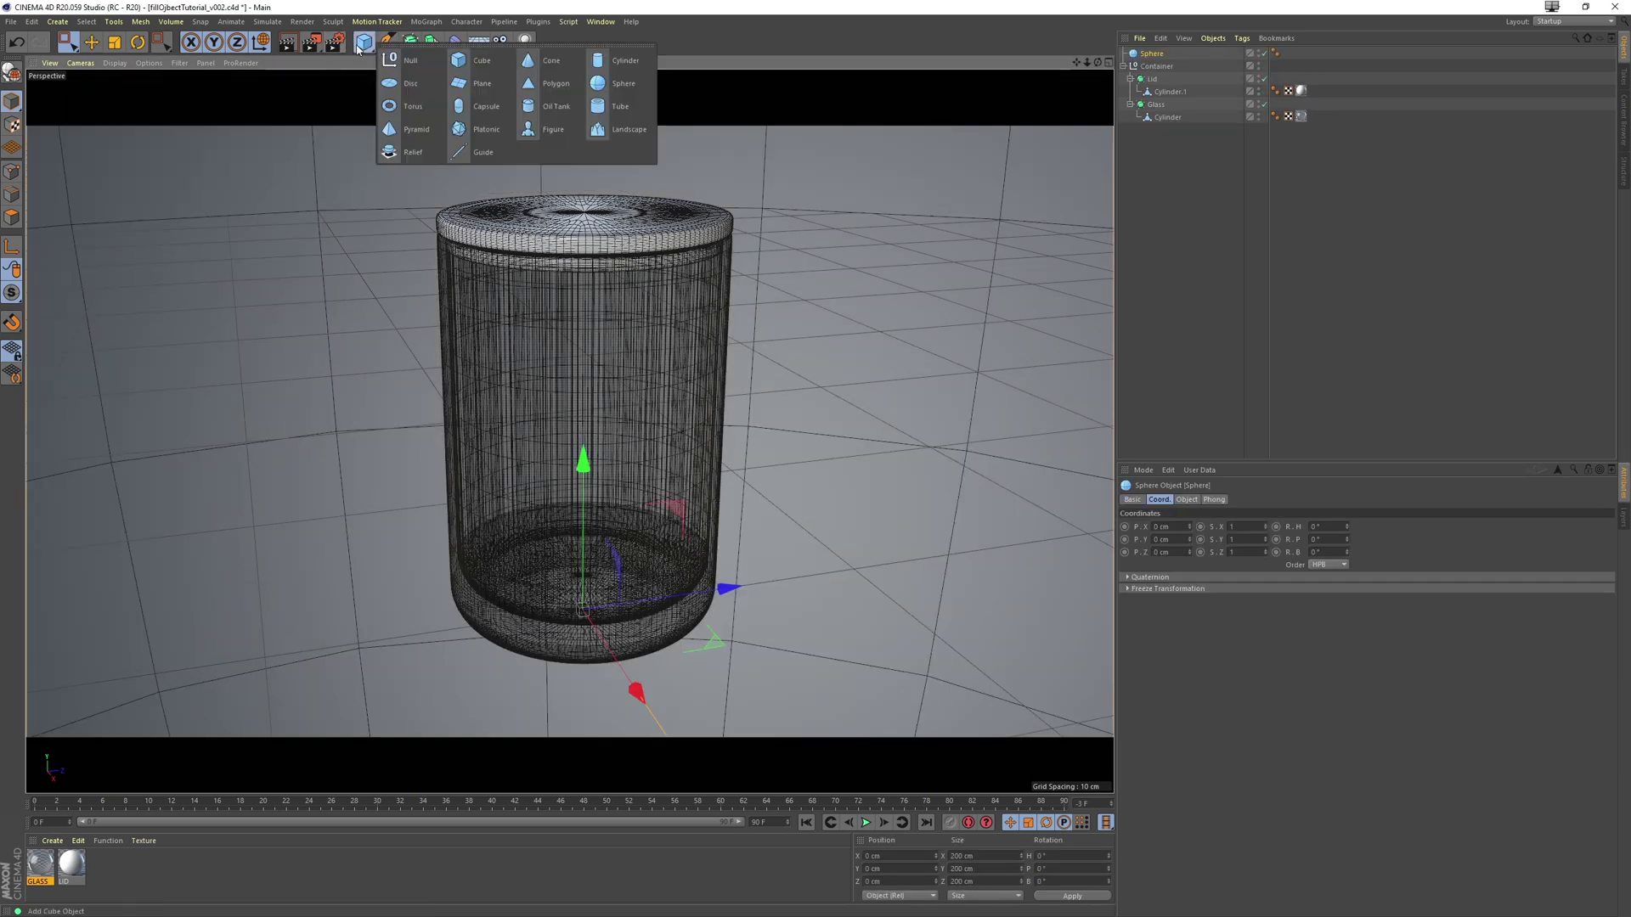
pyautogui.click(623, 82)
pyautogui.click(363, 42)
pyautogui.click(622, 83)
# Rename the three spheres Big, Med and Small
pyautogui.click(1152, 78)
pyautogui.doubleClick(1152, 79)
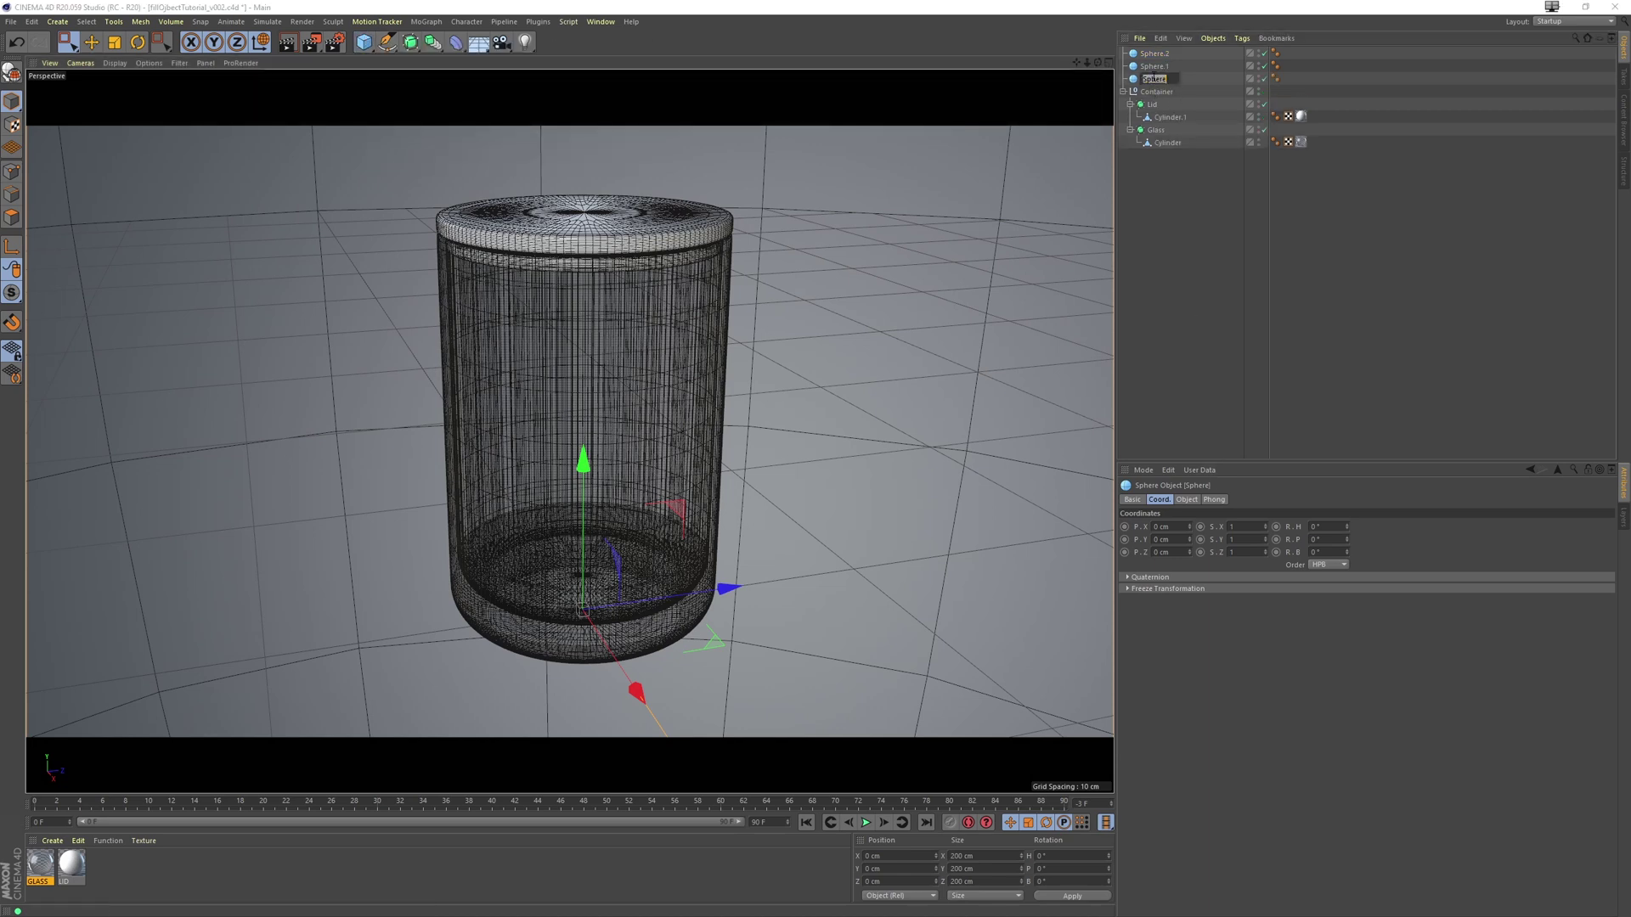
pyautogui.write('Big')
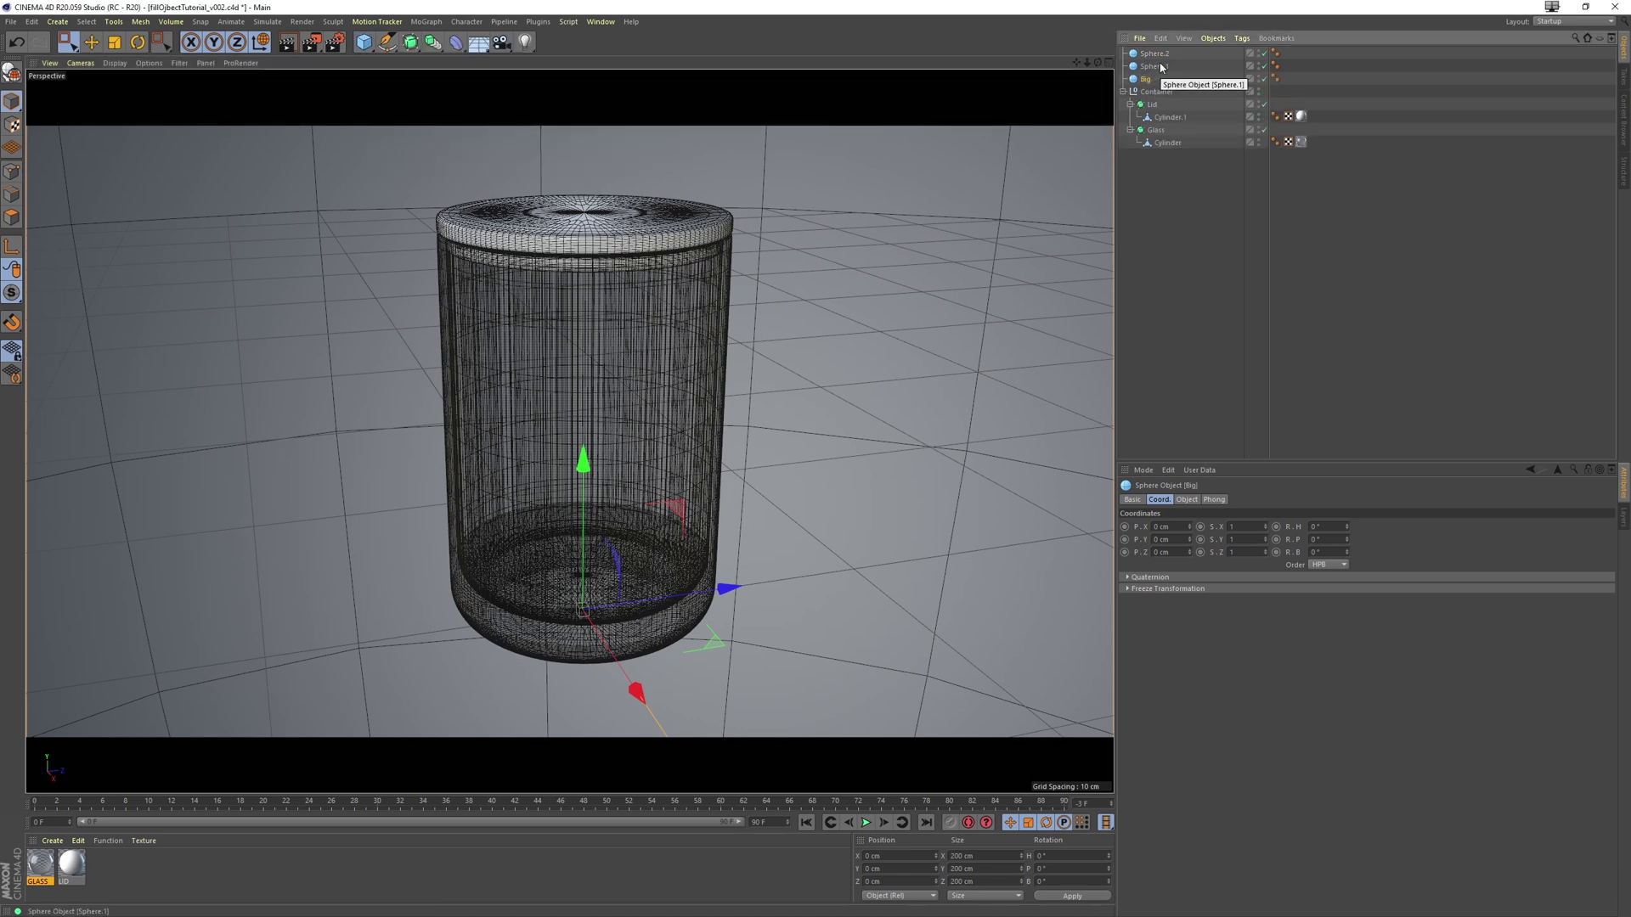
pyautogui.doubleClick(1157, 66)
pyautogui.write('Med')
pyautogui.press('Return')
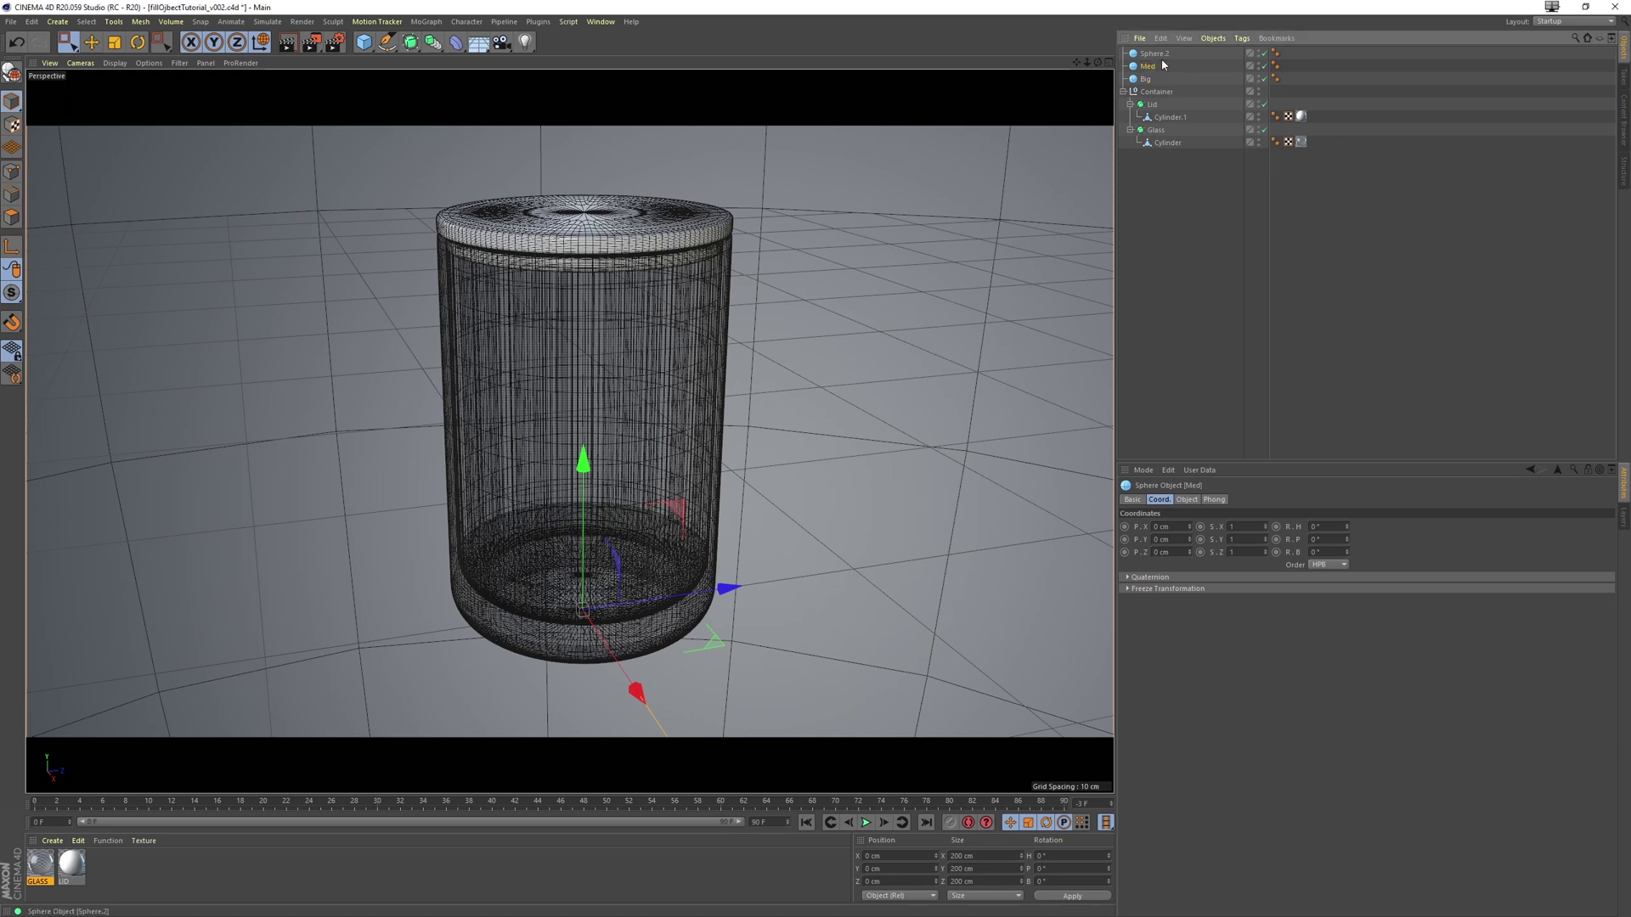
pyautogui.doubleClick(1157, 51)
pyautogui.write('S')
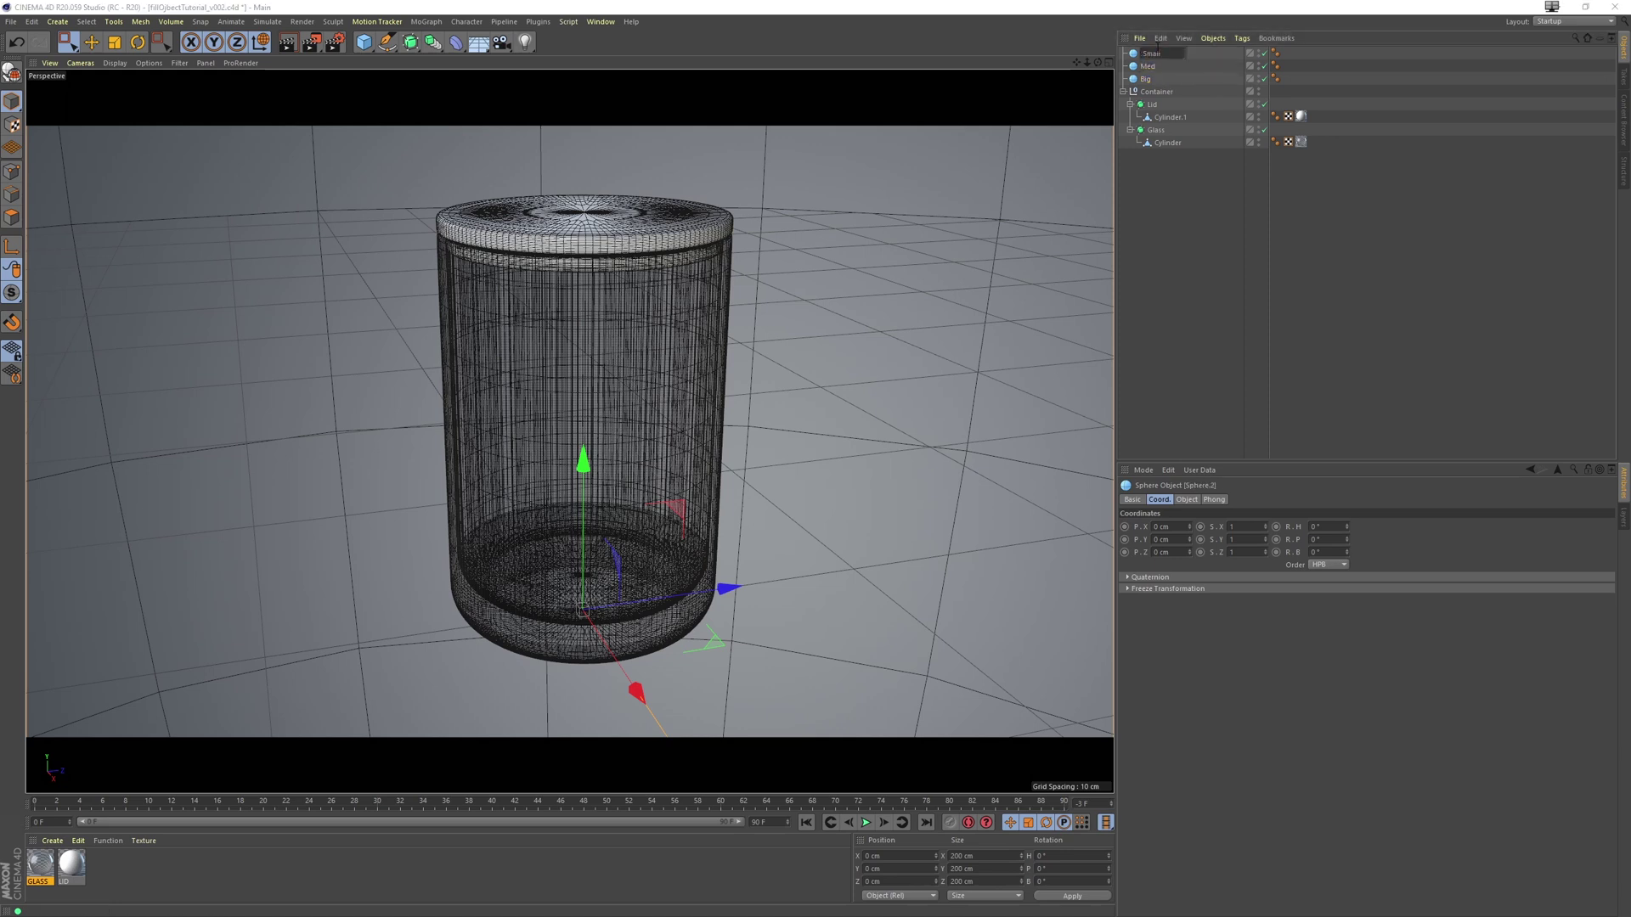
pyautogui.write('mall')
pyautogui.click(1147, 78)
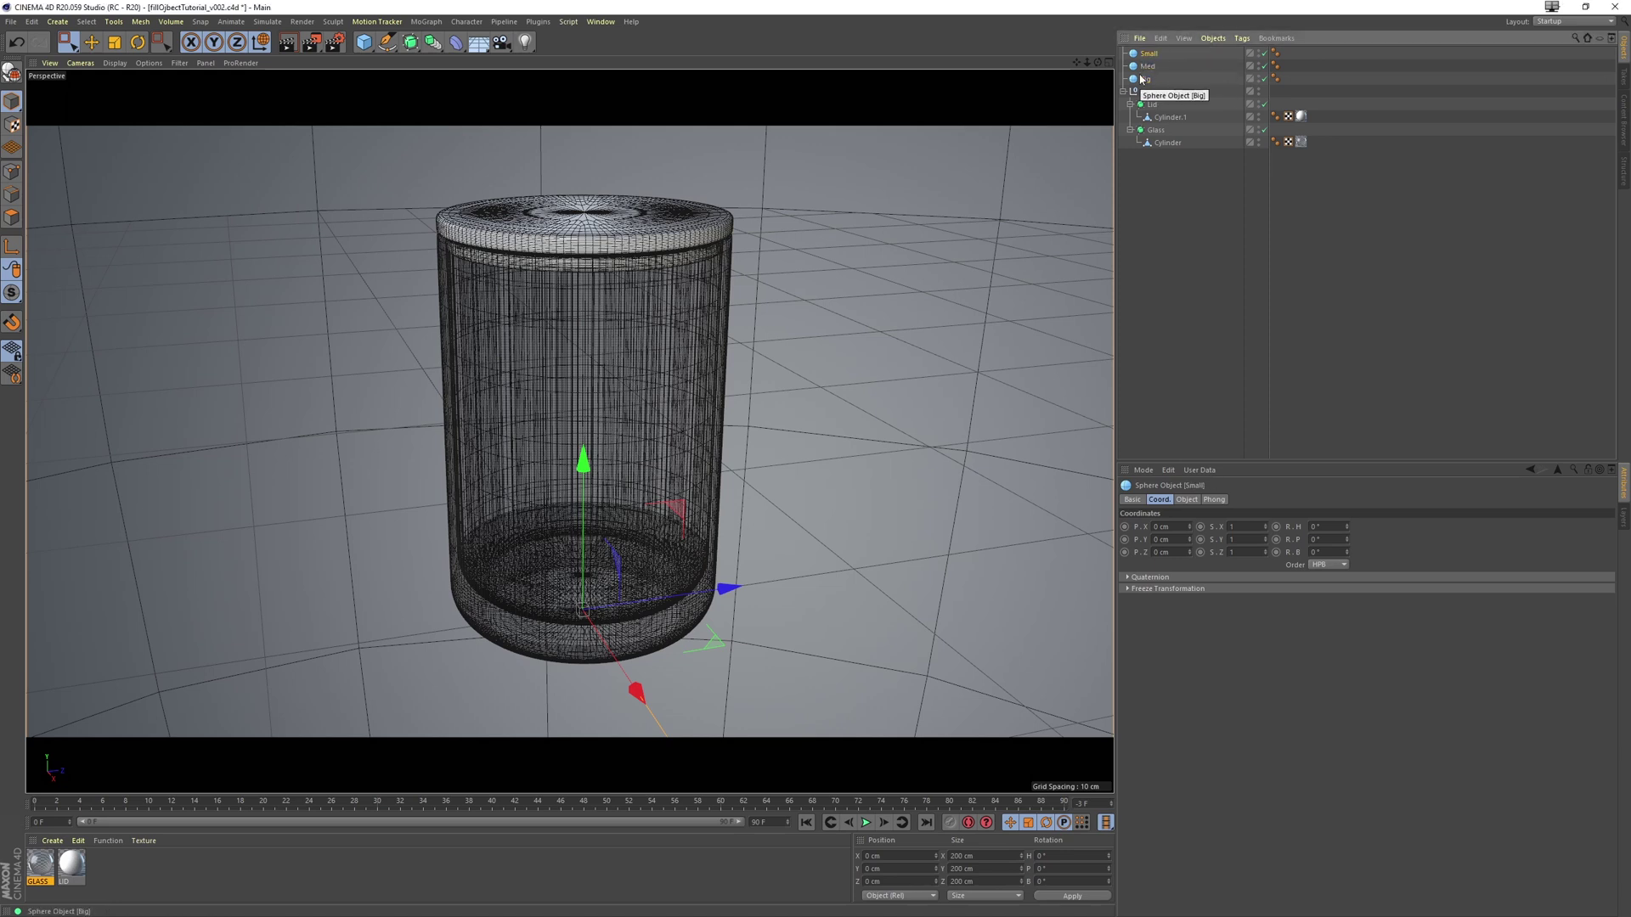
# Set the radii to 0.75 cm for Big, 0.5 cm for Med and 0.25 cm for Small
pyautogui.click(1187, 499)
pyautogui.doubleClick(1200, 526)
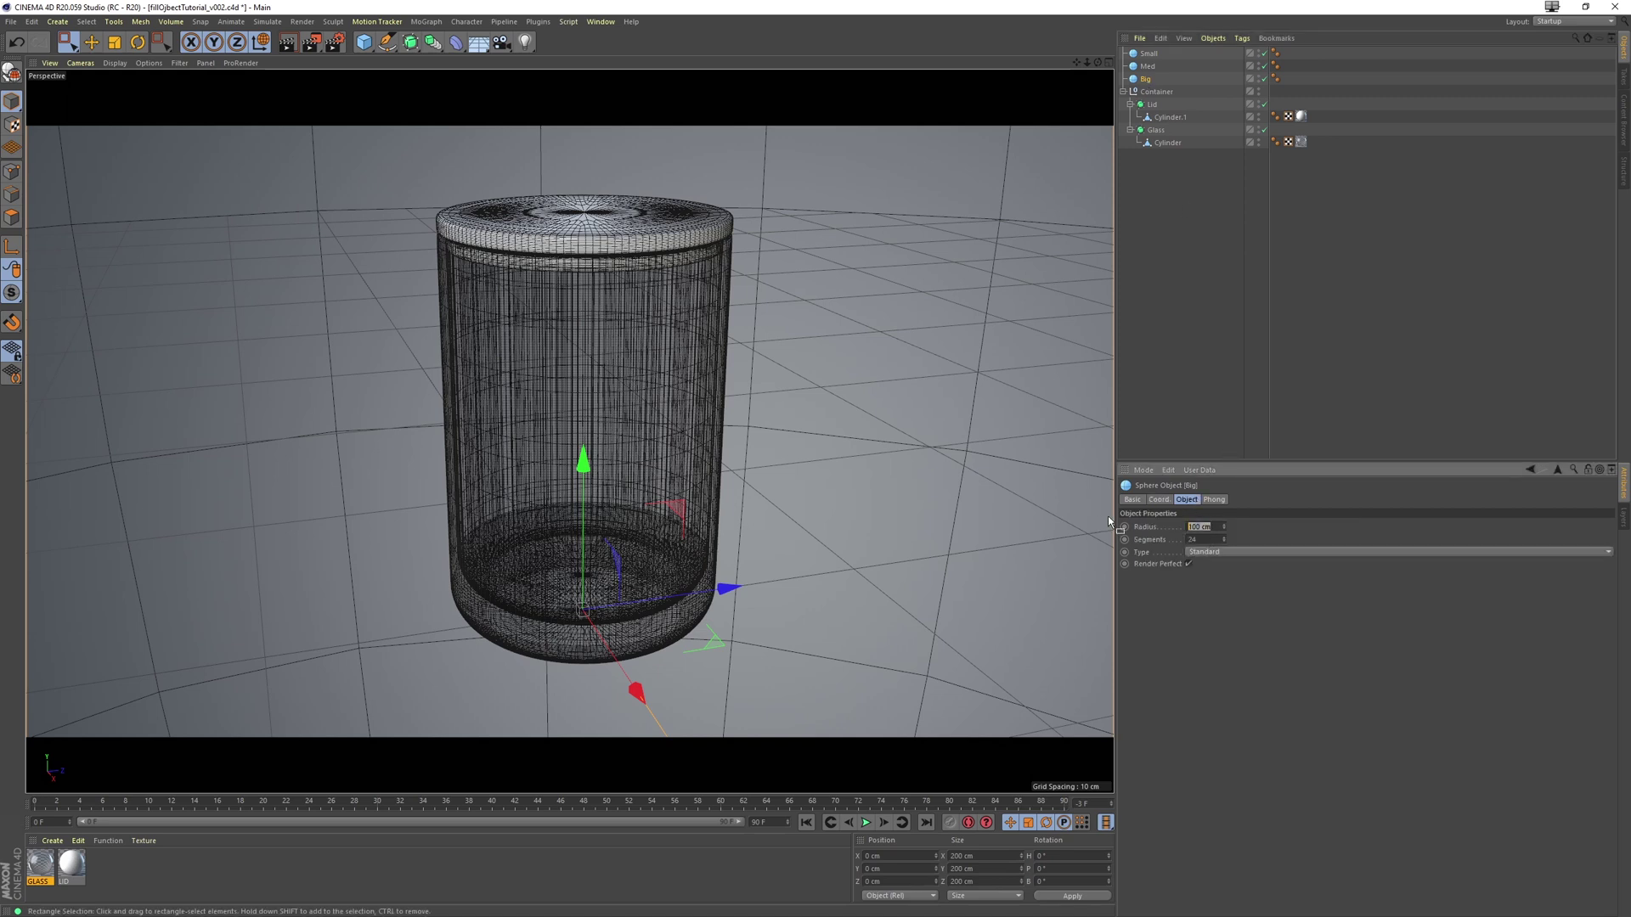
pyautogui.write('0.75')
pyautogui.press('Return')
pyautogui.click(1147, 66)
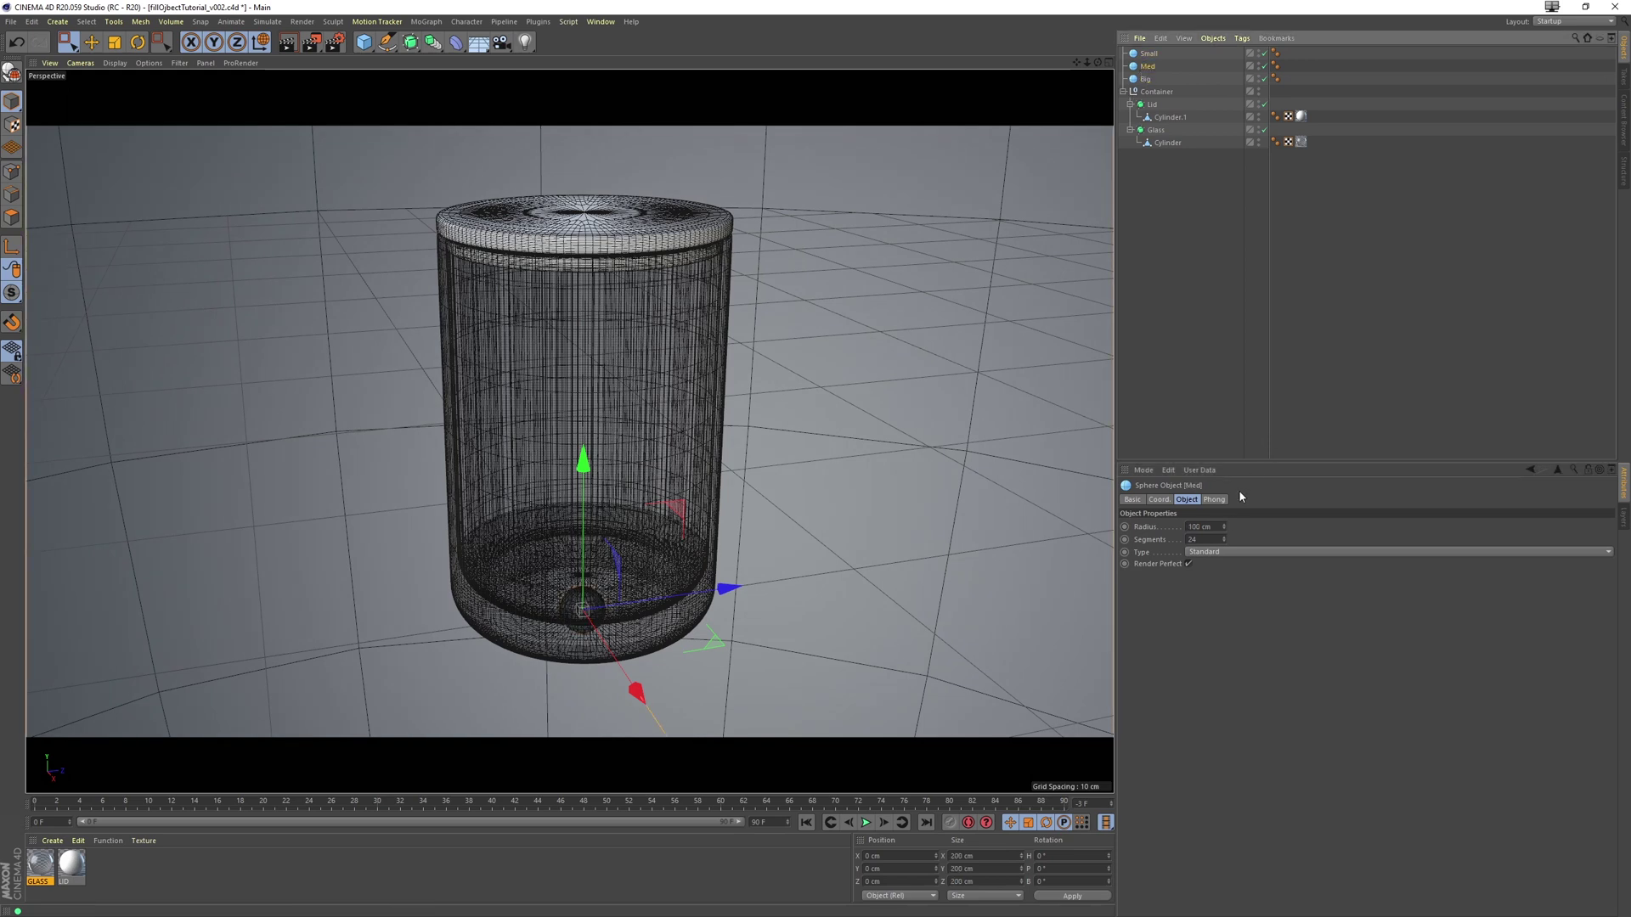
pyautogui.doubleClick(1202, 526)
pyautogui.write('0.5')
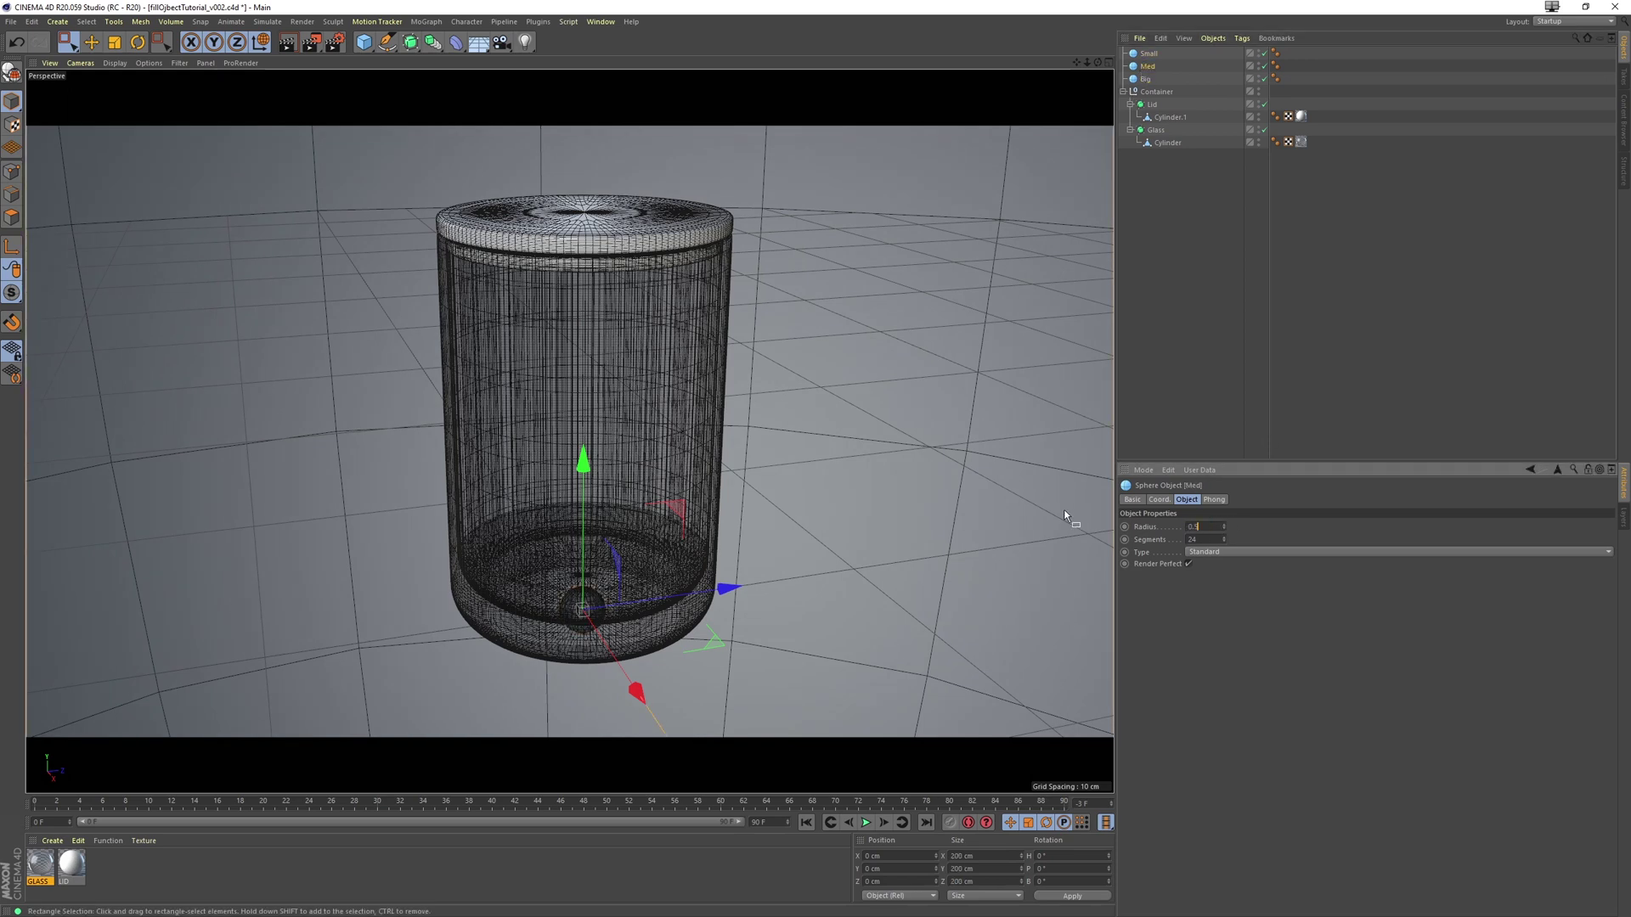
pyautogui.press('Return')
pyautogui.click(1149, 54)
pyautogui.doubleClick(1203, 527)
pyautogui.write('0.25')
pyautogui.press('Return')
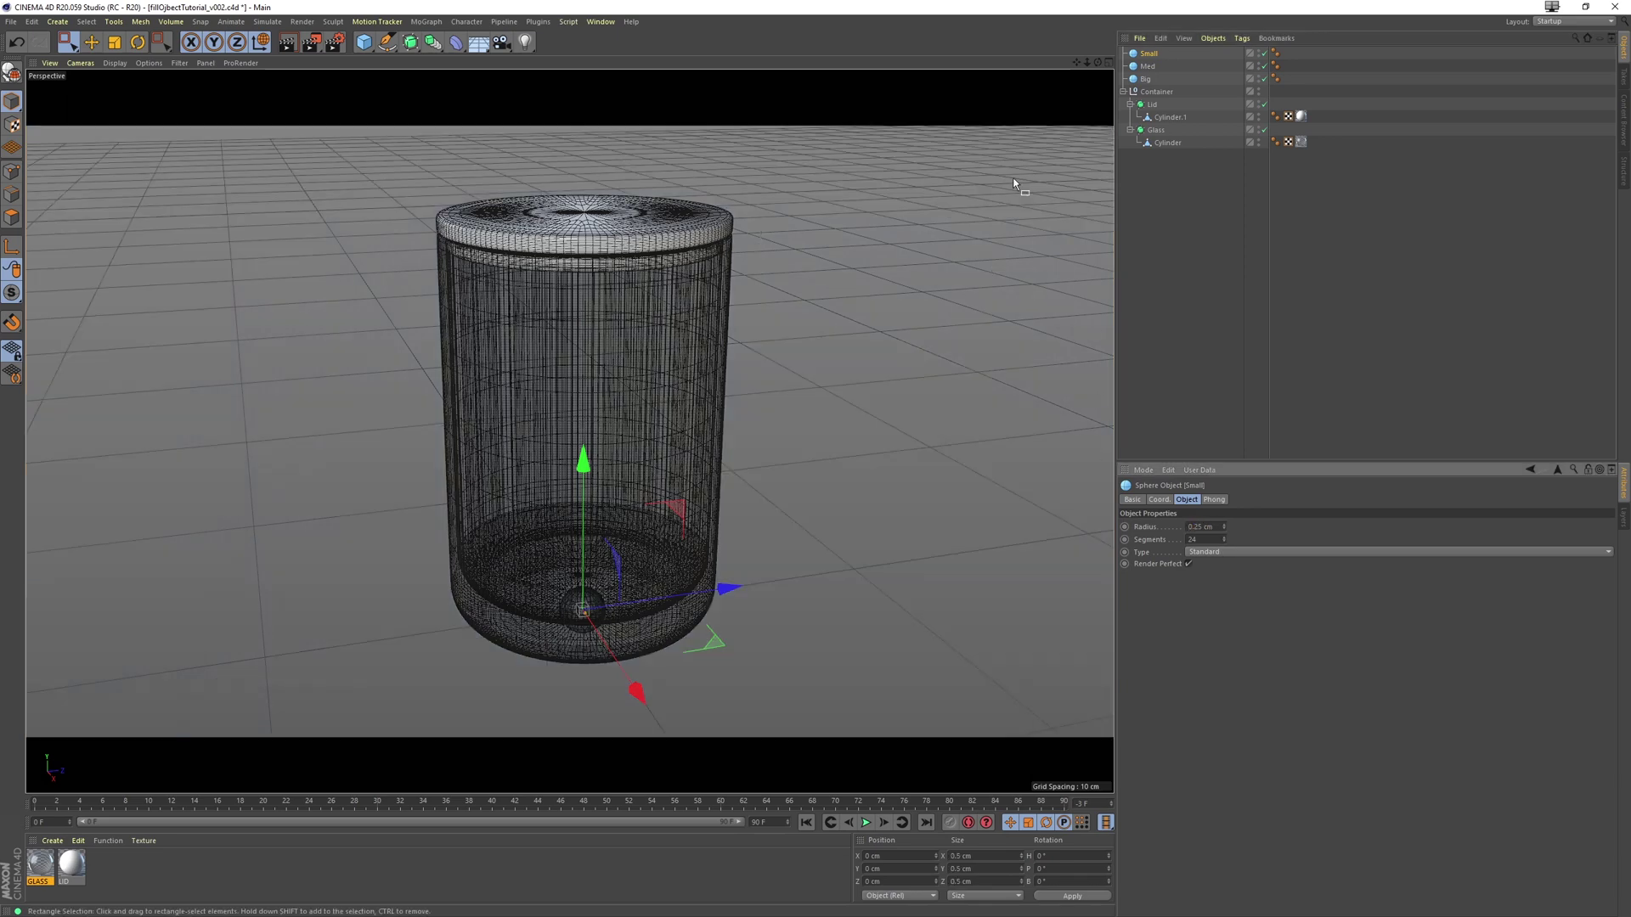
# Add a Cloner and make the three spheres its children
pyautogui.click(426, 21)
pyautogui.click(456, 161)
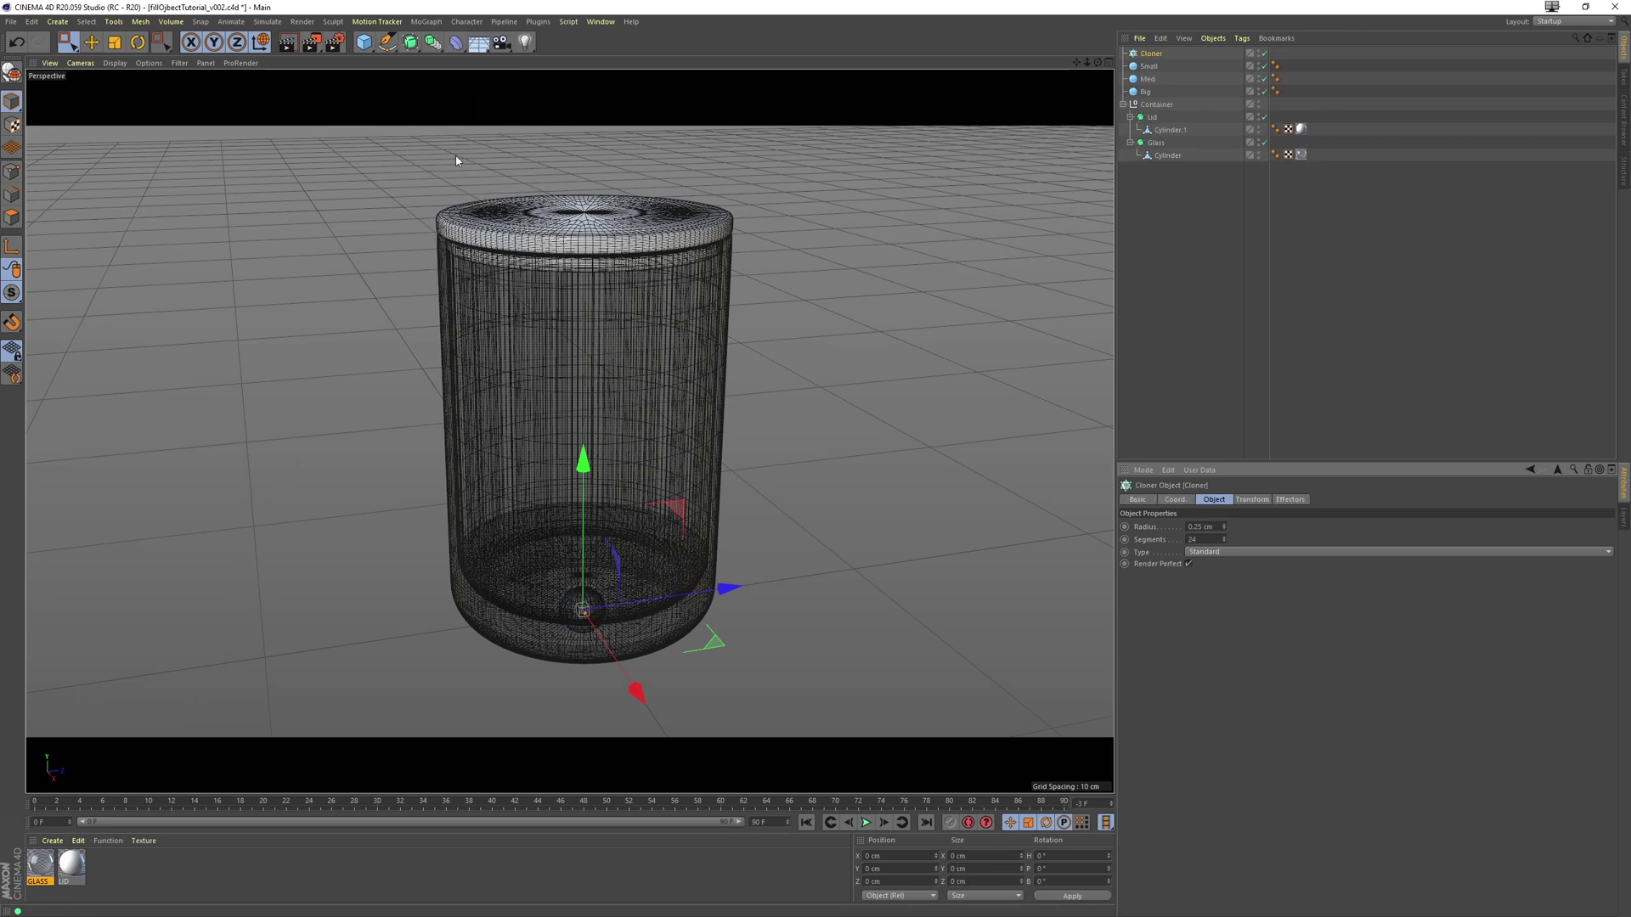
pyautogui.click(1149, 66)
pyautogui.keyDown('shift'); pyautogui.click(1145, 92); pyautogui.keyUp('shift')
pyautogui.moveTo(1146, 91); pyautogui.dragTo(1151, 56)
# Switch the Cloner to Grid Array mode with a count of 5, 8, 5
pyautogui.click(1151, 54)
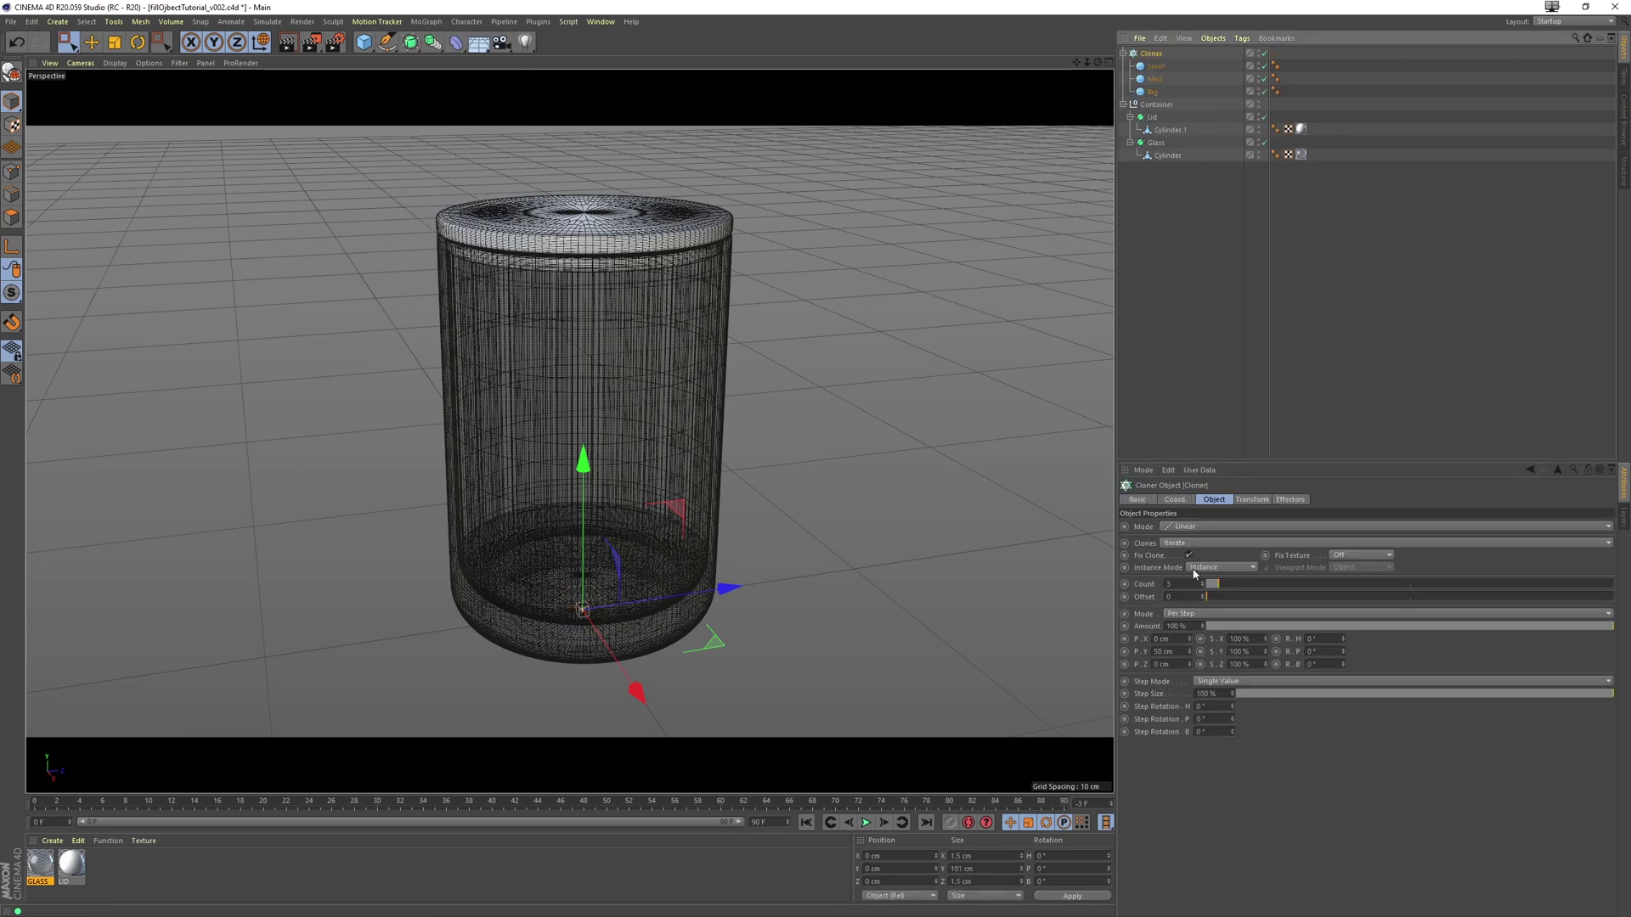
pyautogui.click(1187, 528)
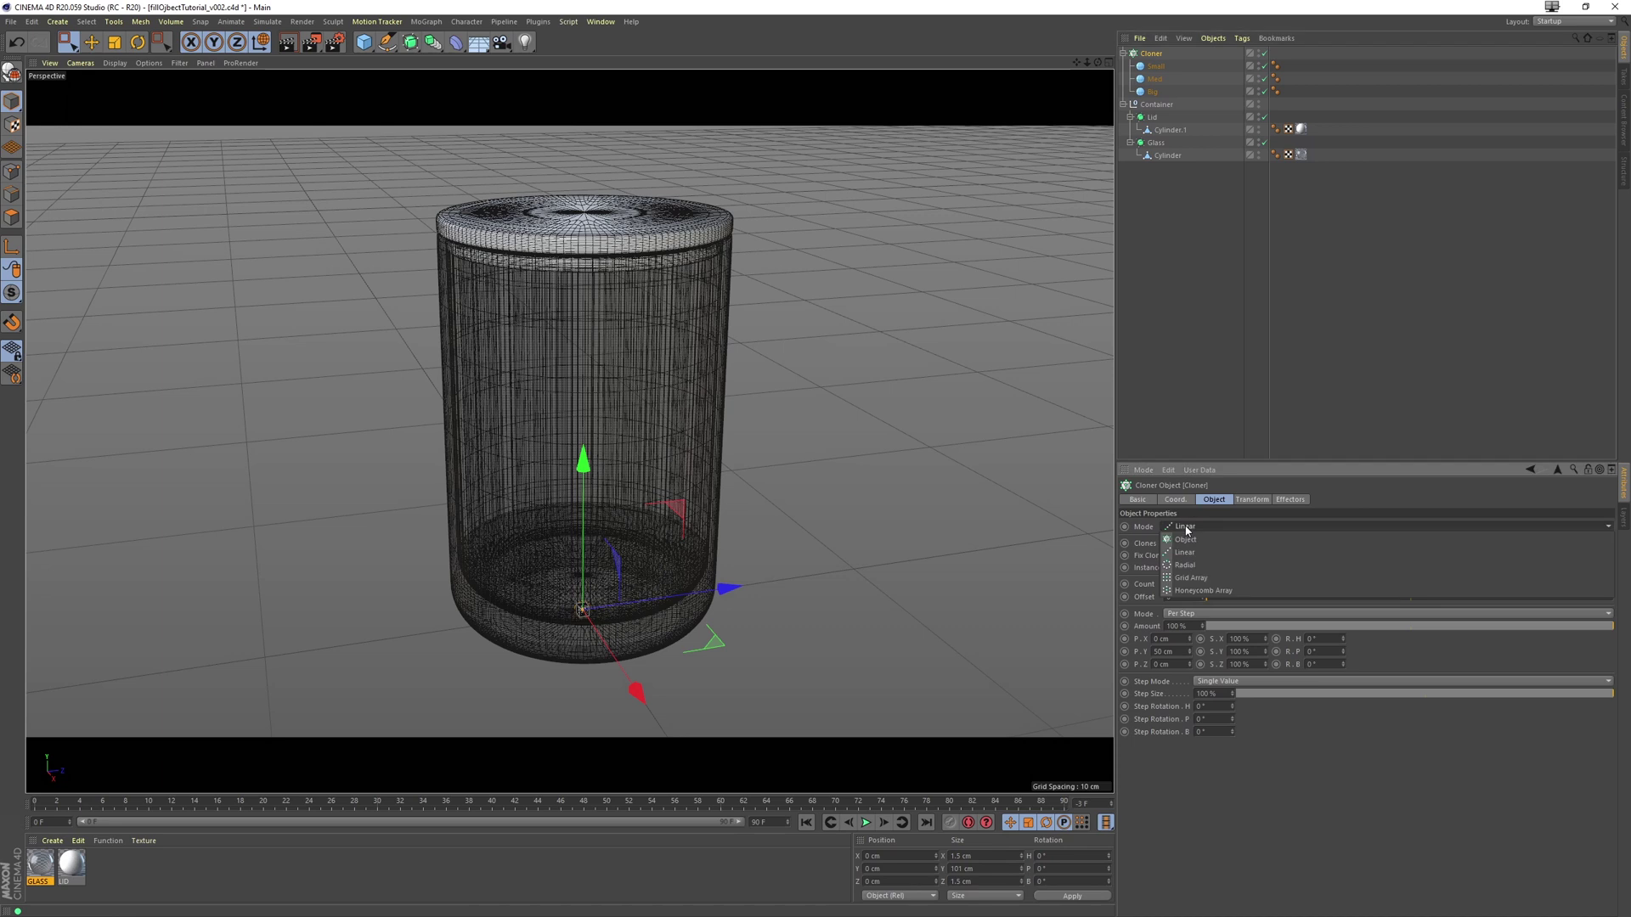
pyautogui.click(1203, 580)
pyautogui.moveTo(1176, 580); pyautogui.dragTo(1117, 576)
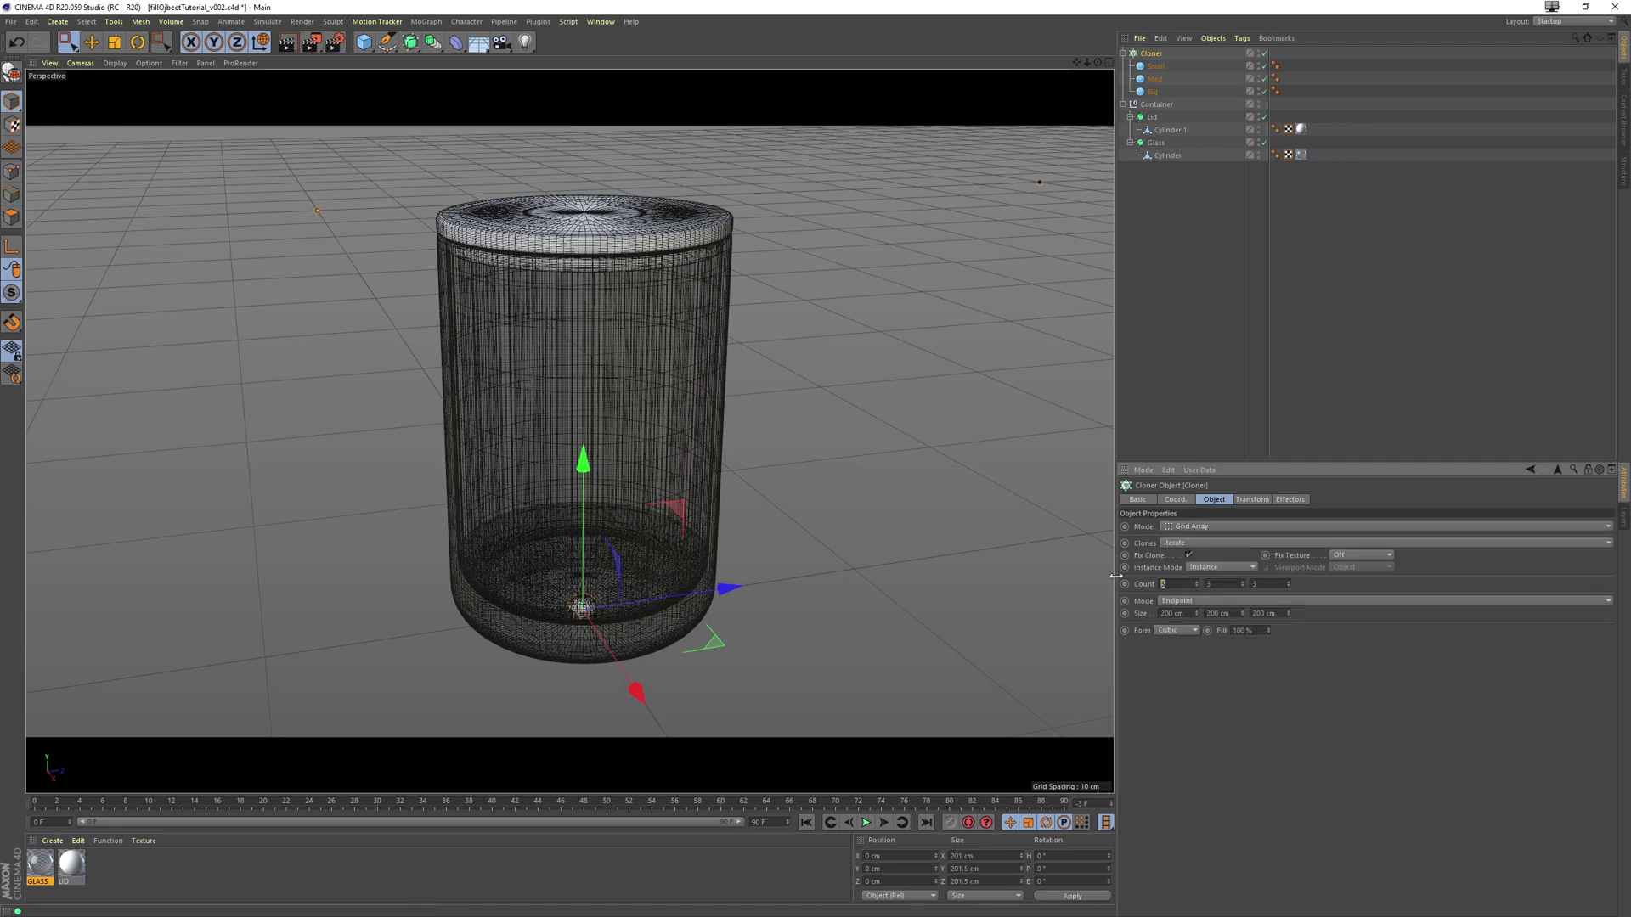
pyautogui.write('5')
pyautogui.press('Tab')
pyautogui.write('8')
pyautogui.press('Tab')
pyautogui.write('5')
pyautogui.press('Tab')
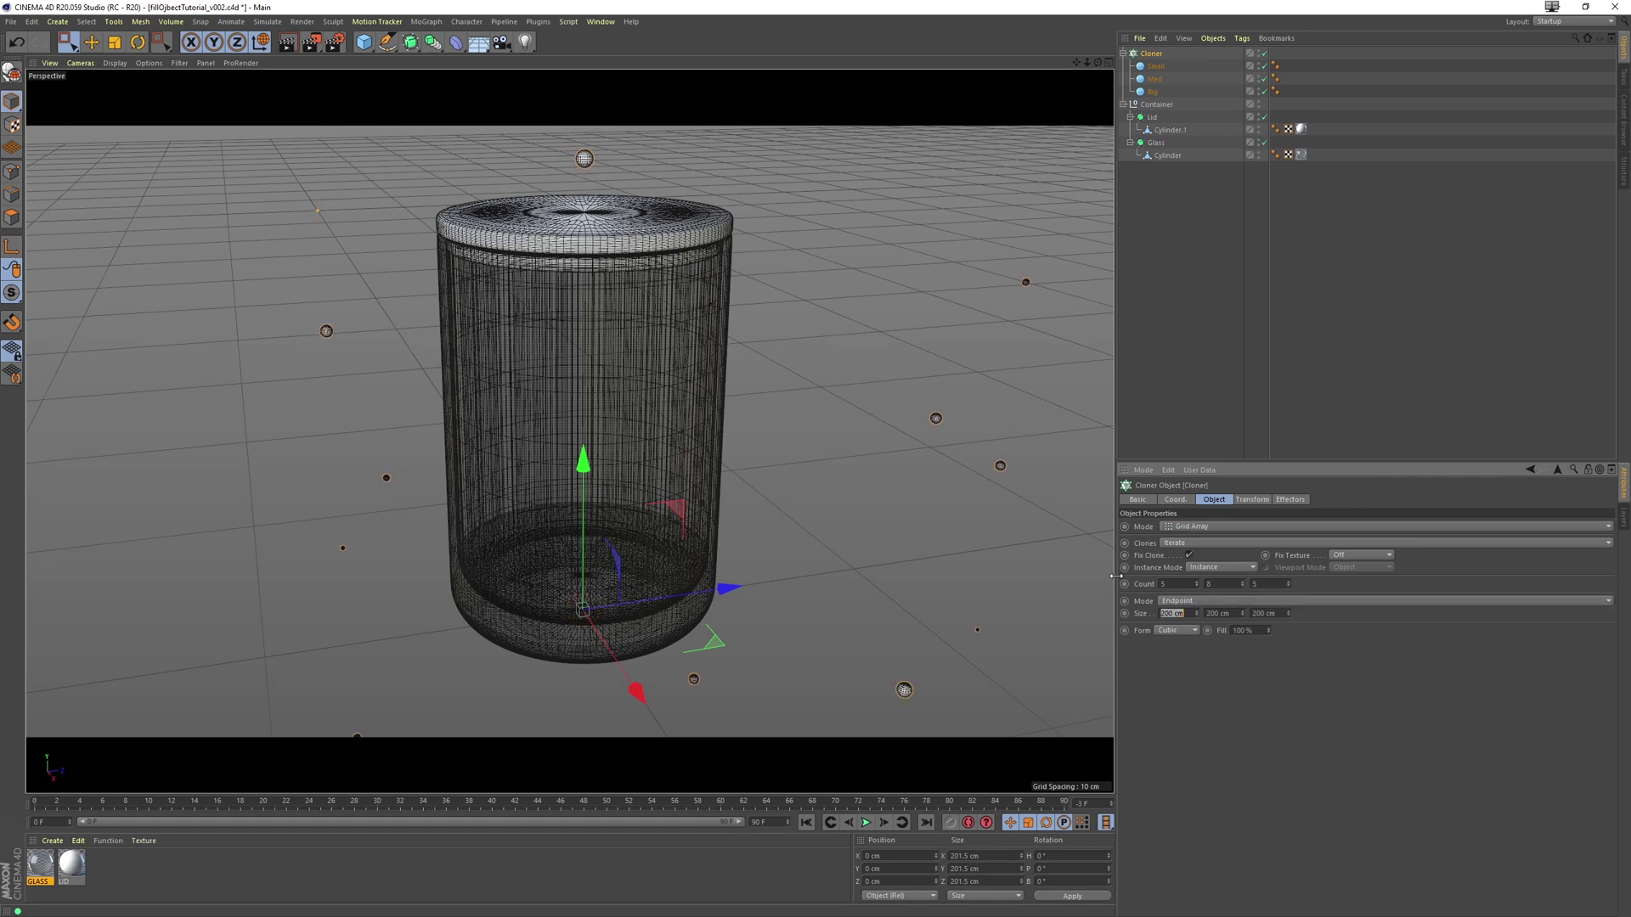
# Set the grid size to 5 × 8 × 5 cm
pyautogui.write('5')
pyautogui.press('Tab')
pyautogui.write('8')
pyautogui.press('Tab')
pyautogui.write('5')
pyautogui.press('Tab')
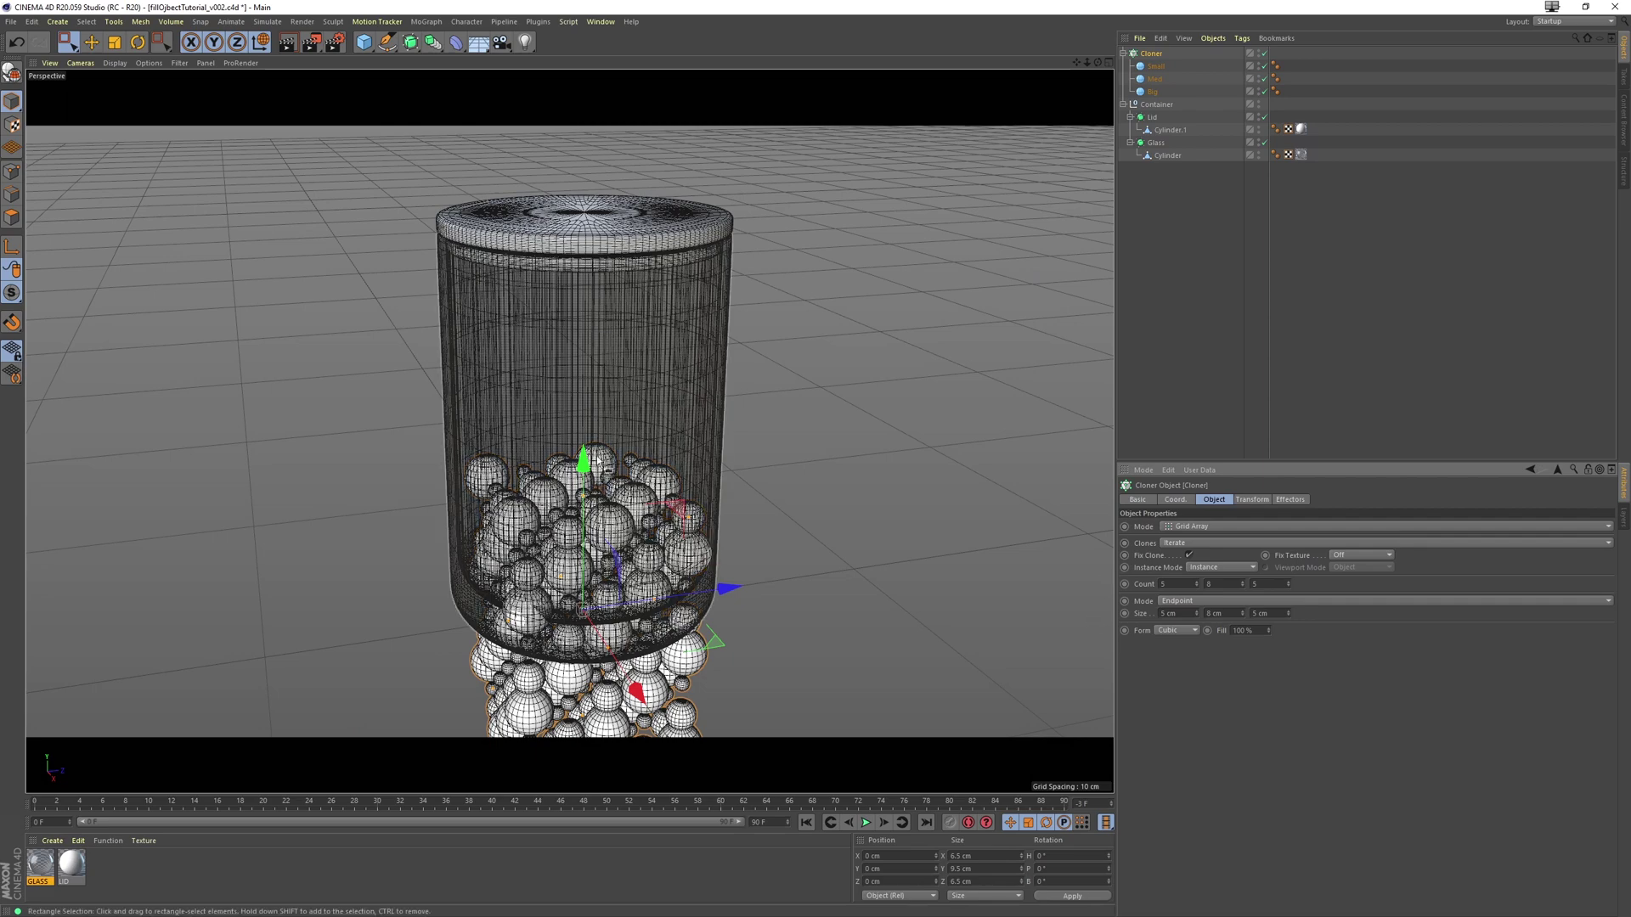
# Raise the clones along Y so they fill the jar, and save the scene
pyautogui.moveTo(582, 464); pyautogui.dragTo(567, 283)
pyautogui.keyDown('alt'); pyautogui.moveTo(699, 442); pyautogui.dragTo(671, 389); pyautogui.keyUp('alt')
pyautogui.moveTo(604, 293); pyautogui.dragTo(602, 268)
pyautogui.keyDown('alt'); pyautogui.moveTo(690, 383); pyautogui.dragTo(707, 416); pyautogui.keyUp('alt')
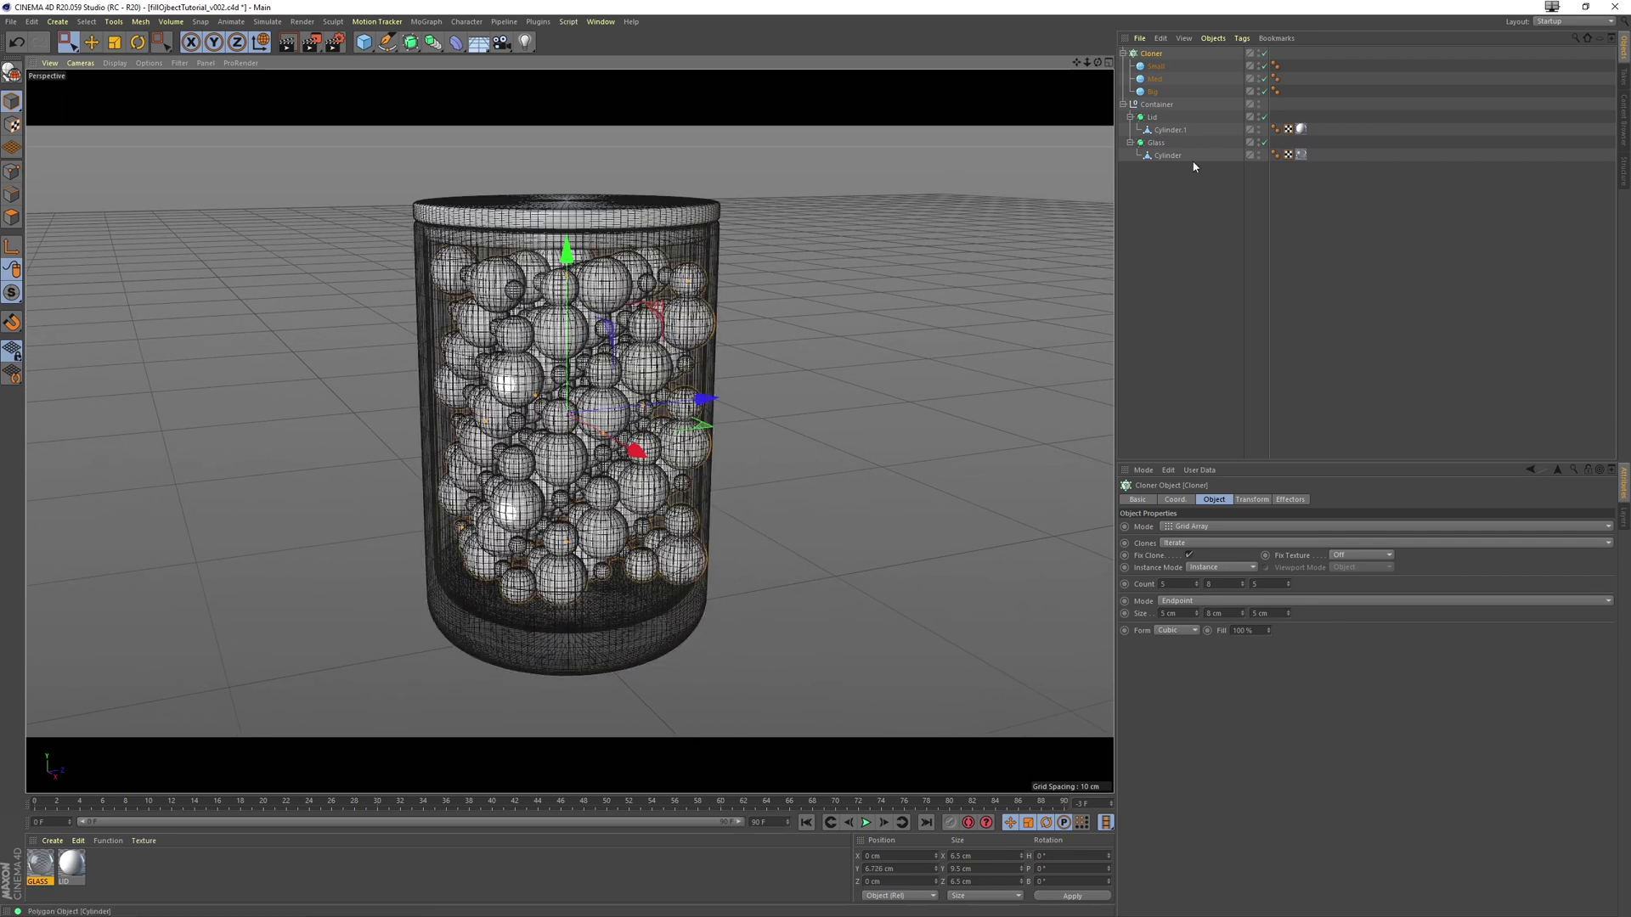
pyautogui.hotkey('ctrl', 's')
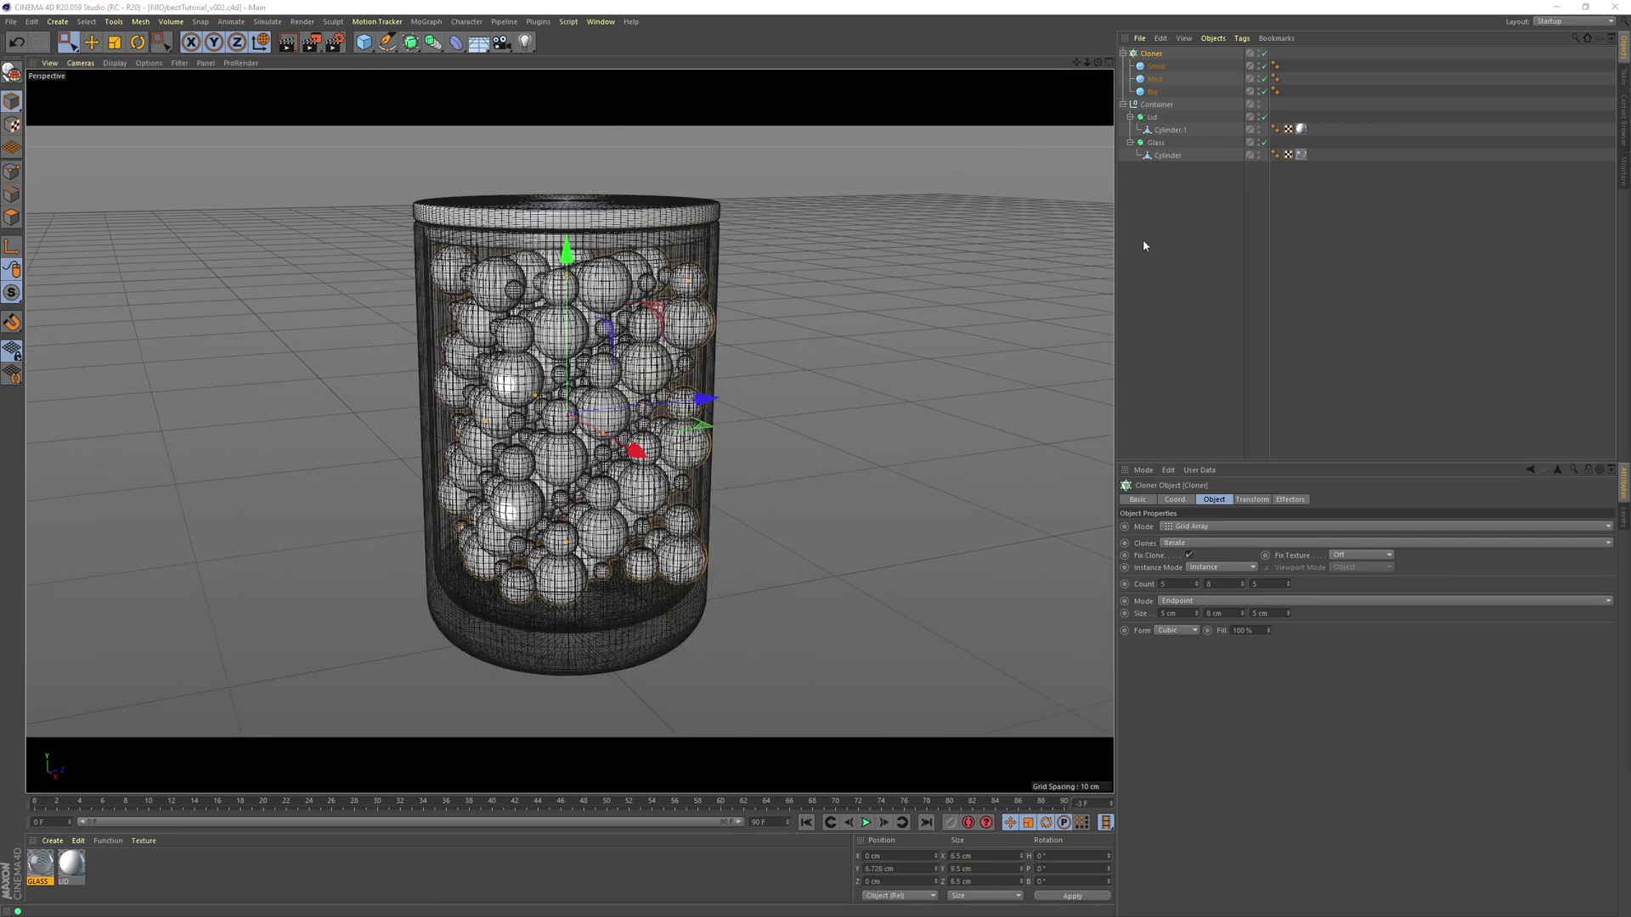
# Add a Random effector with position off and uniform scale variation of 0.55
pyautogui.click(429, 22)
pyautogui.moveTo(435, 41)
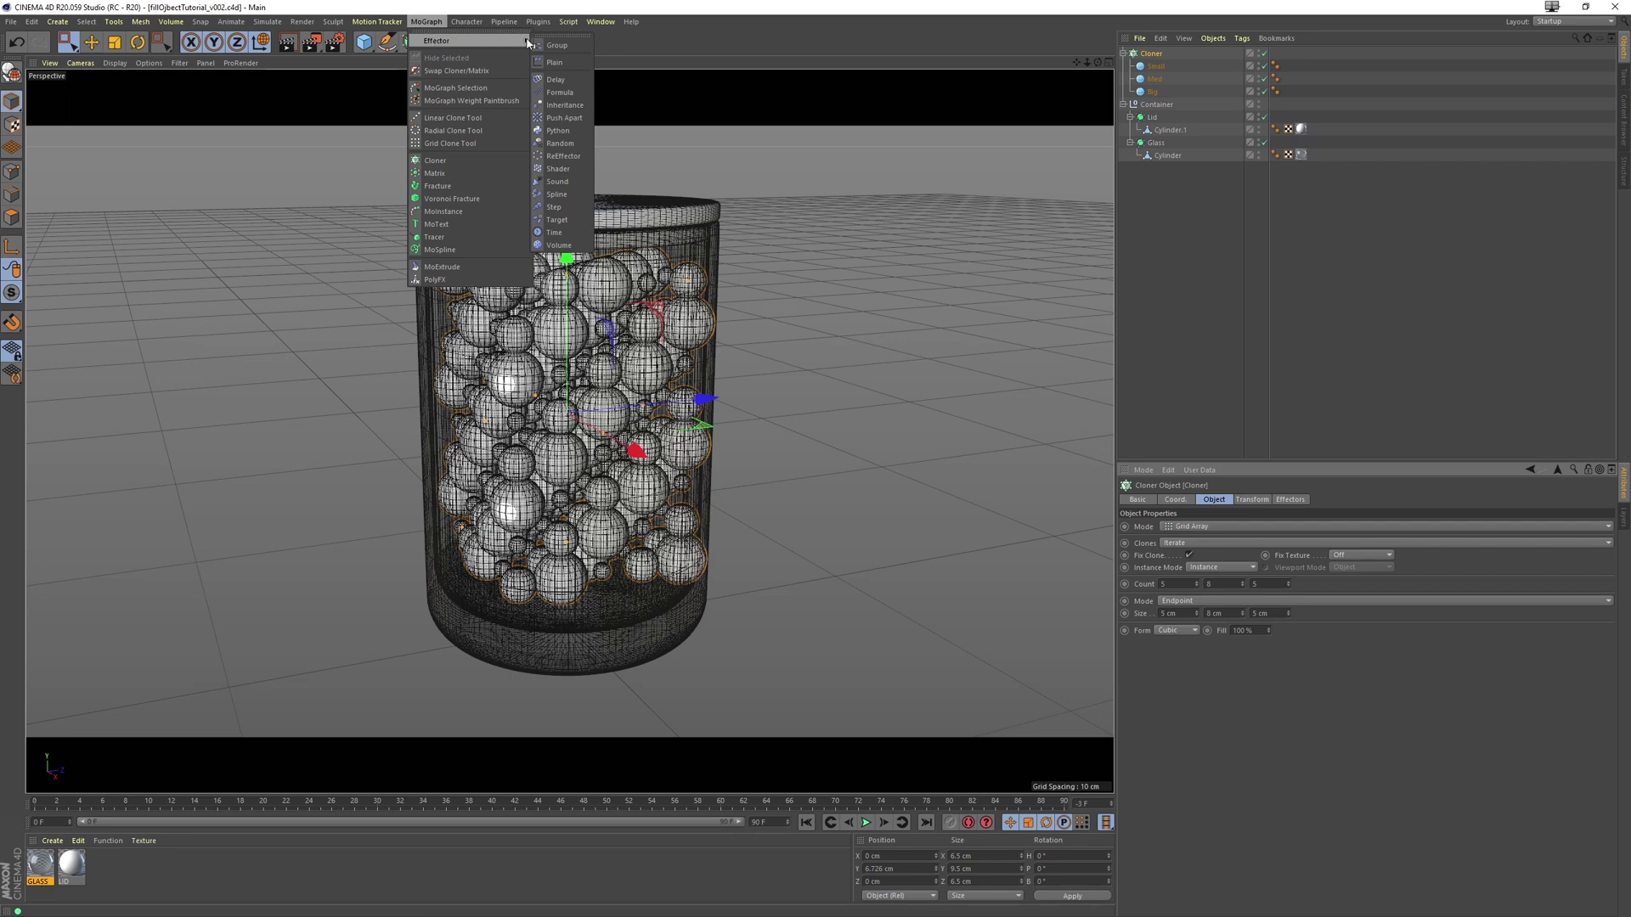
pyautogui.click(561, 144)
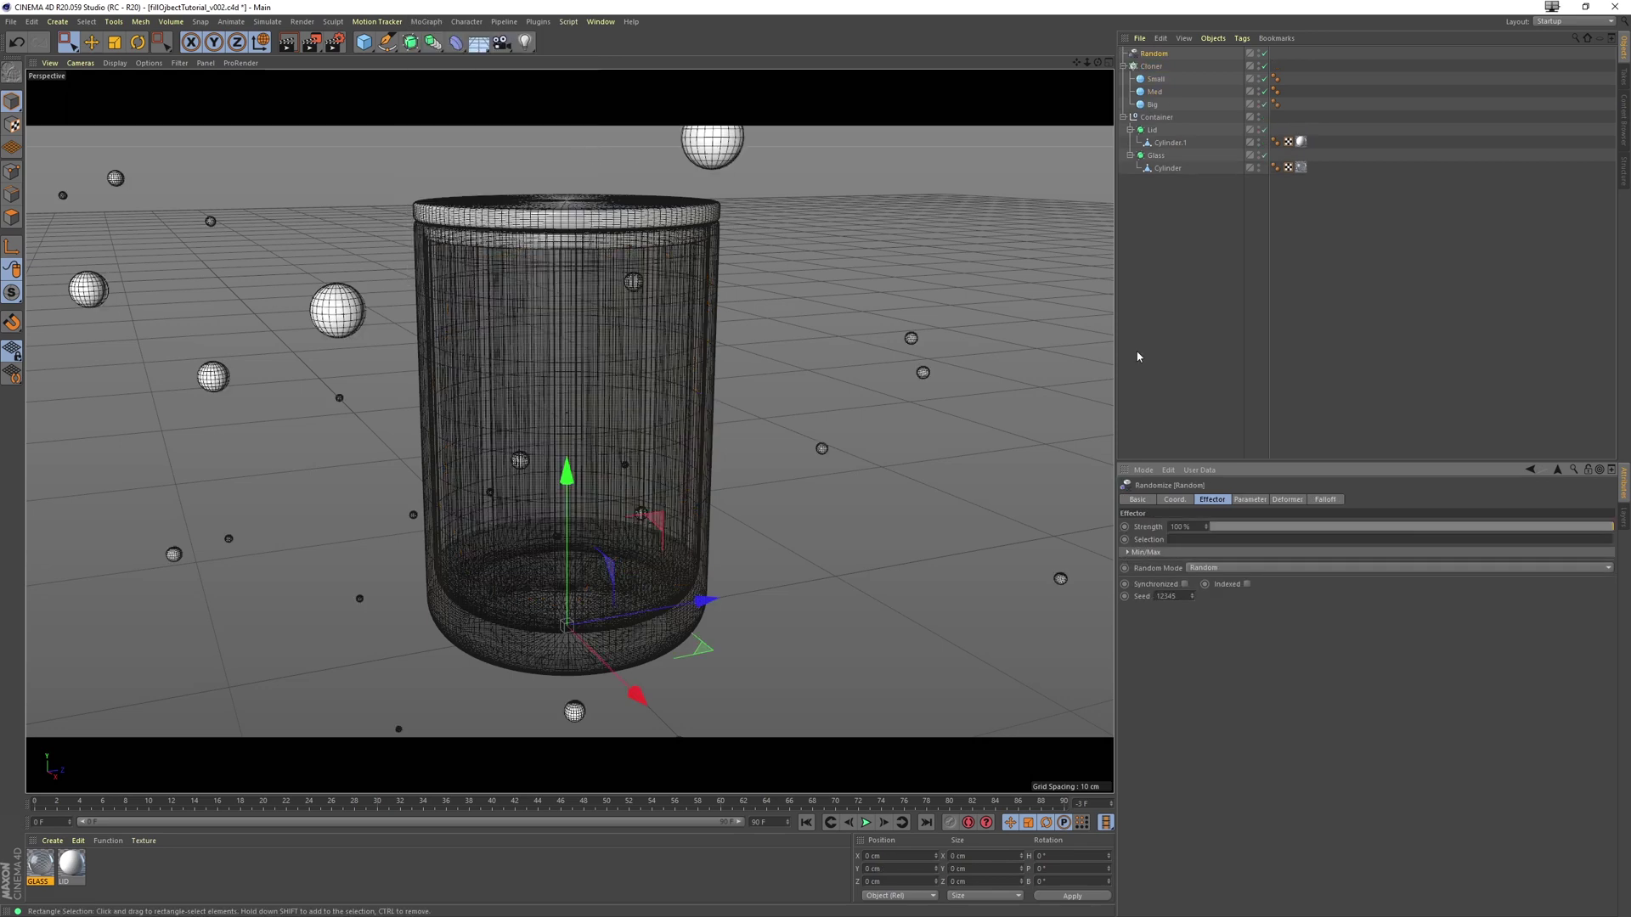
pyautogui.click(1254, 503)
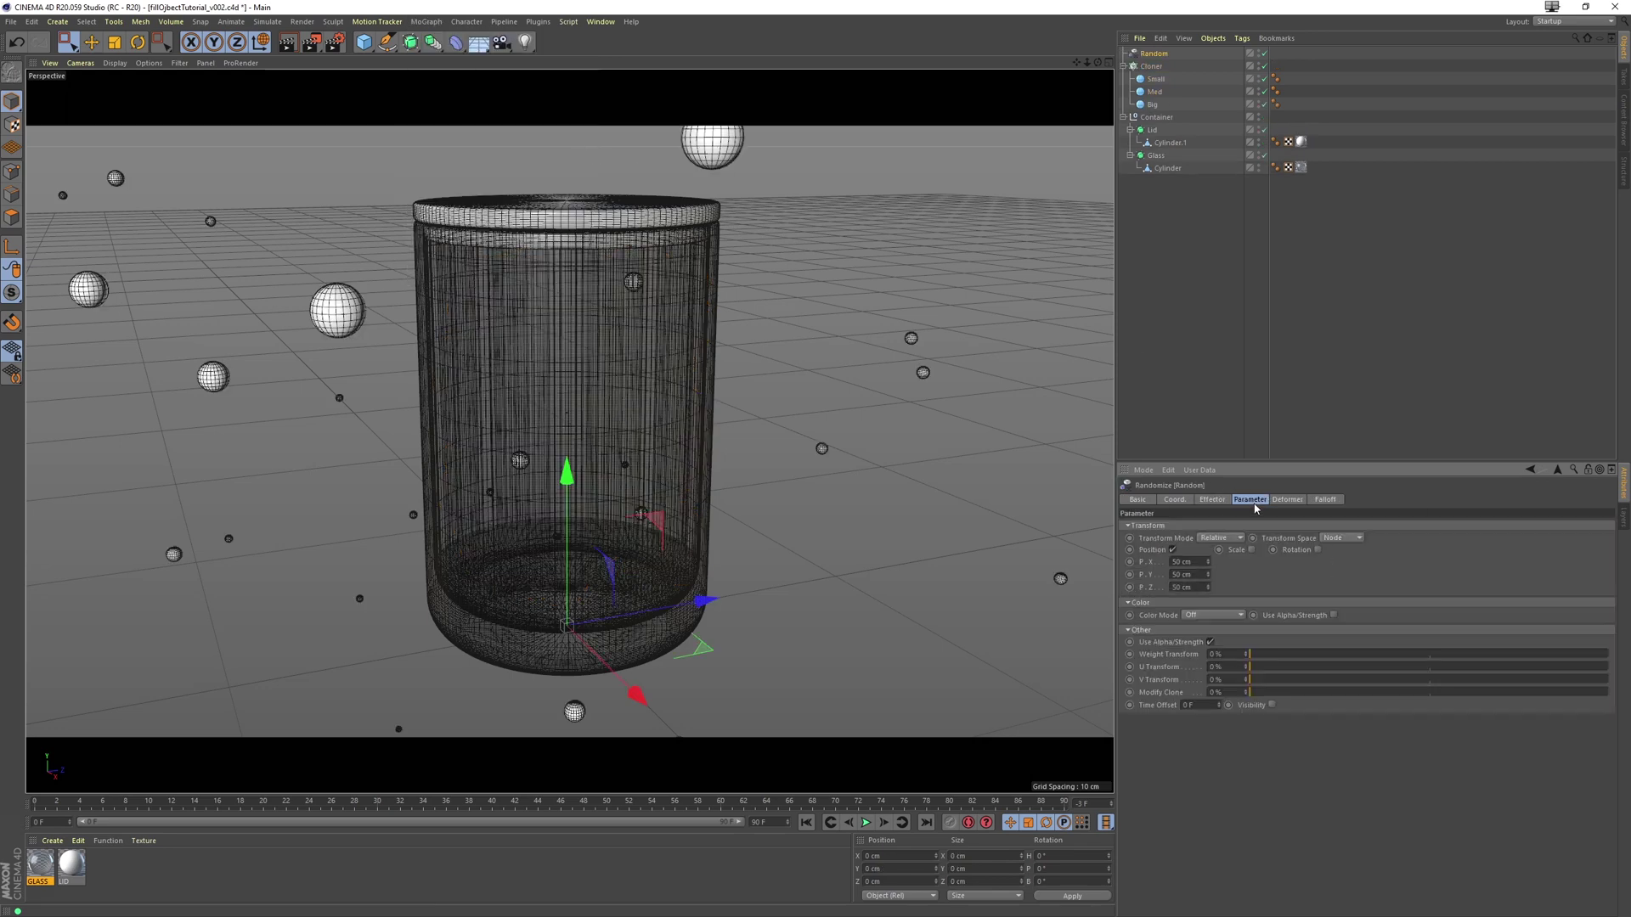
pyautogui.click(1173, 550)
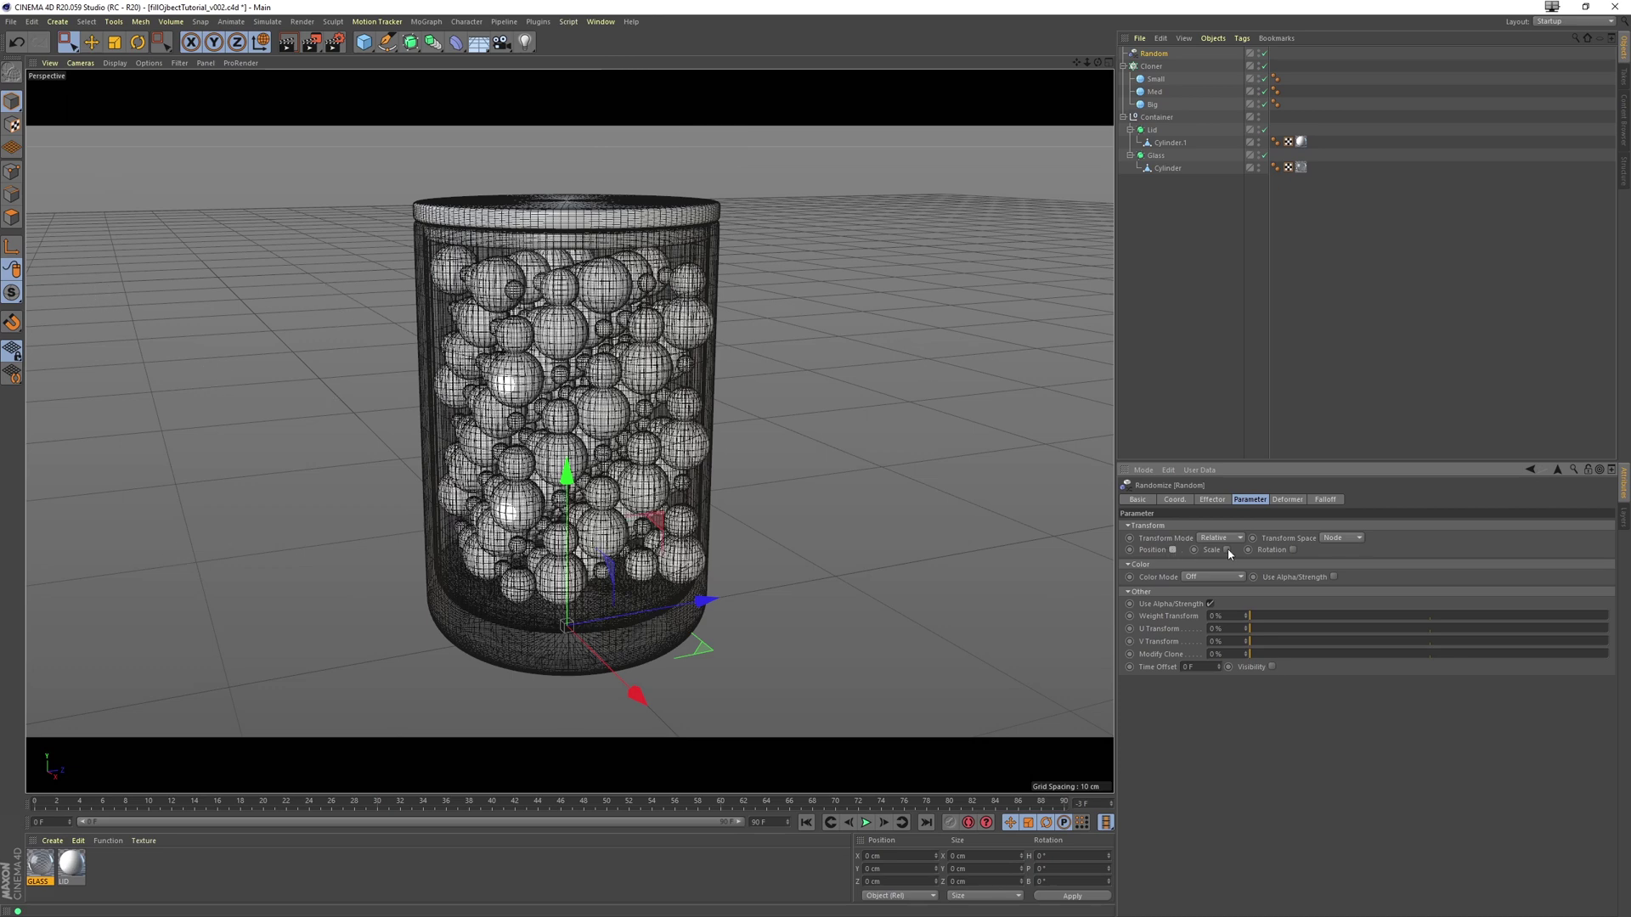
pyautogui.click(1225, 551)
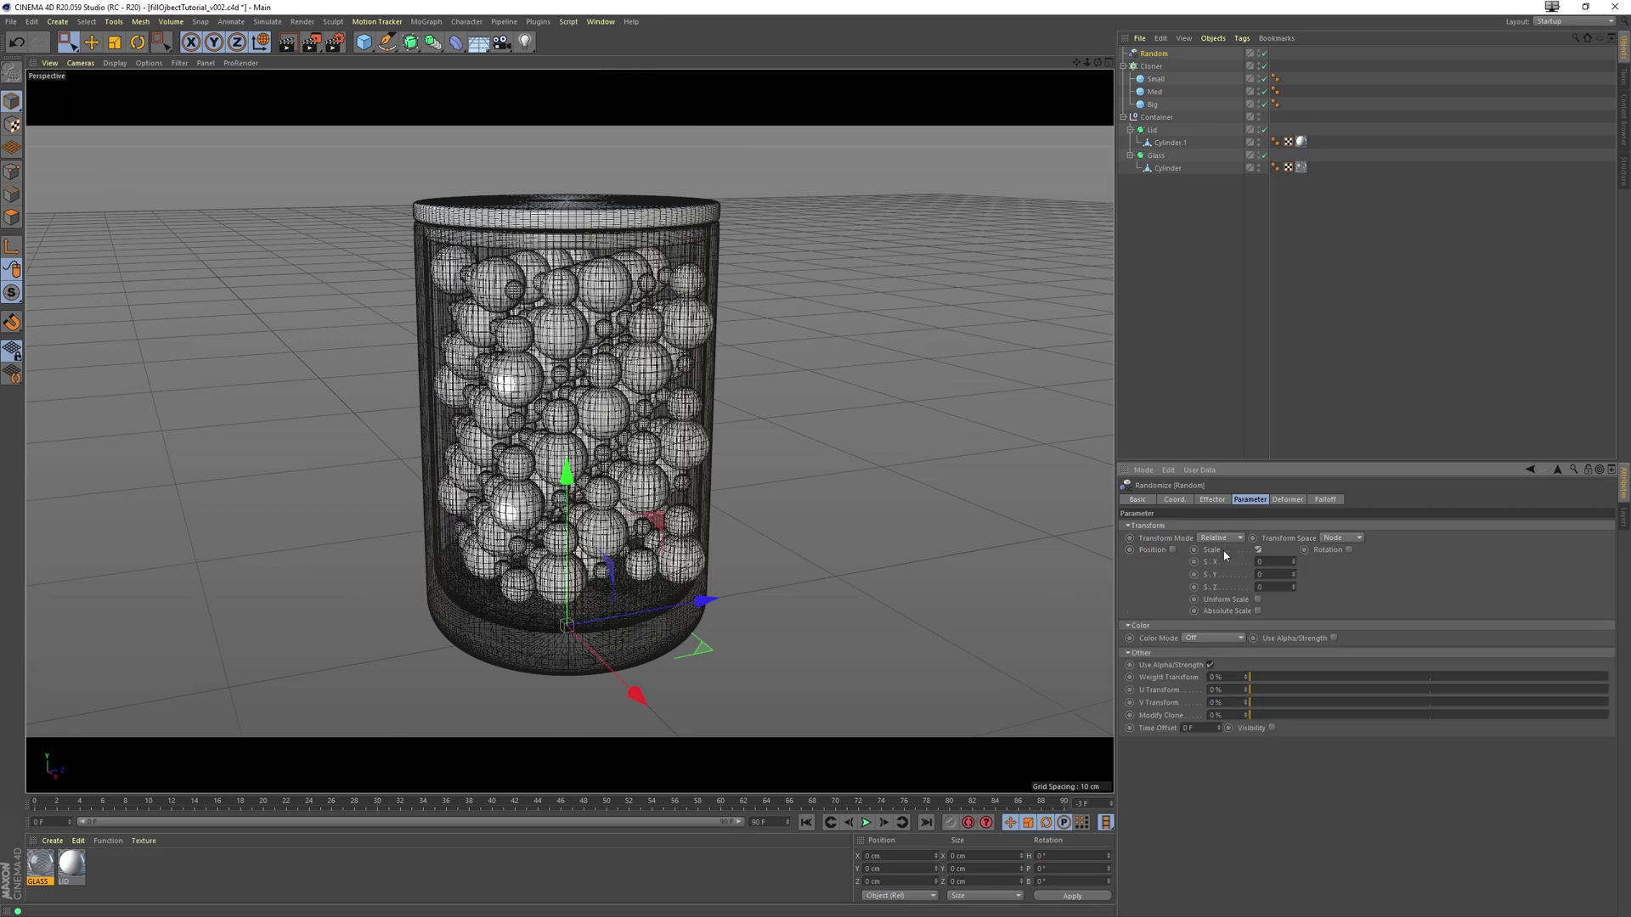
pyautogui.click(1258, 599)
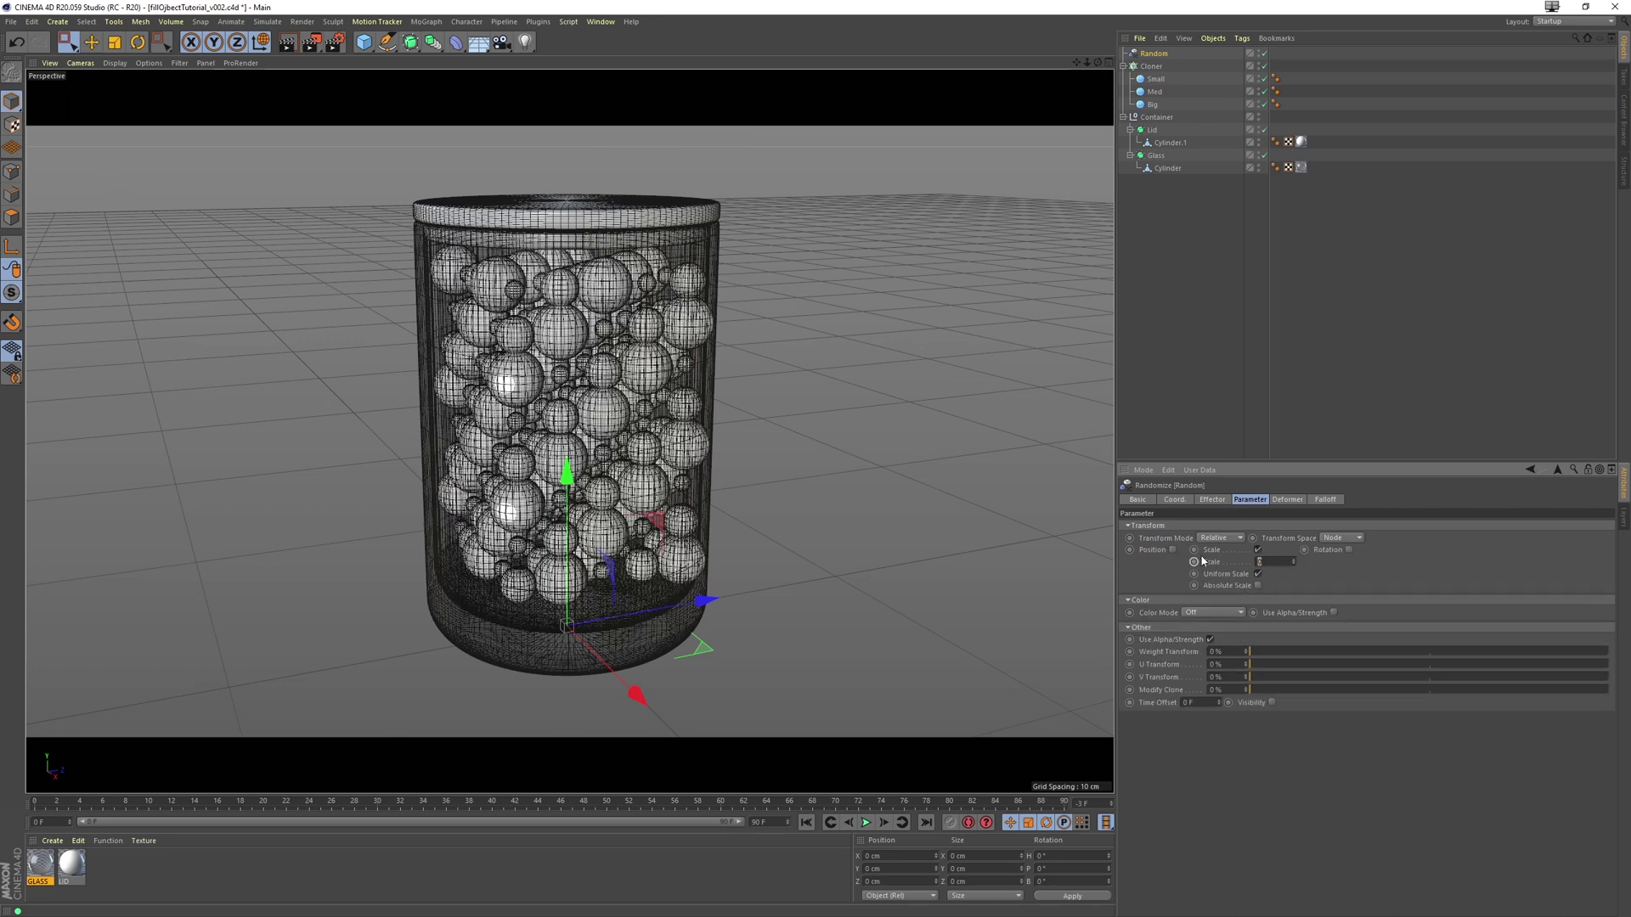
pyautogui.press('Return')
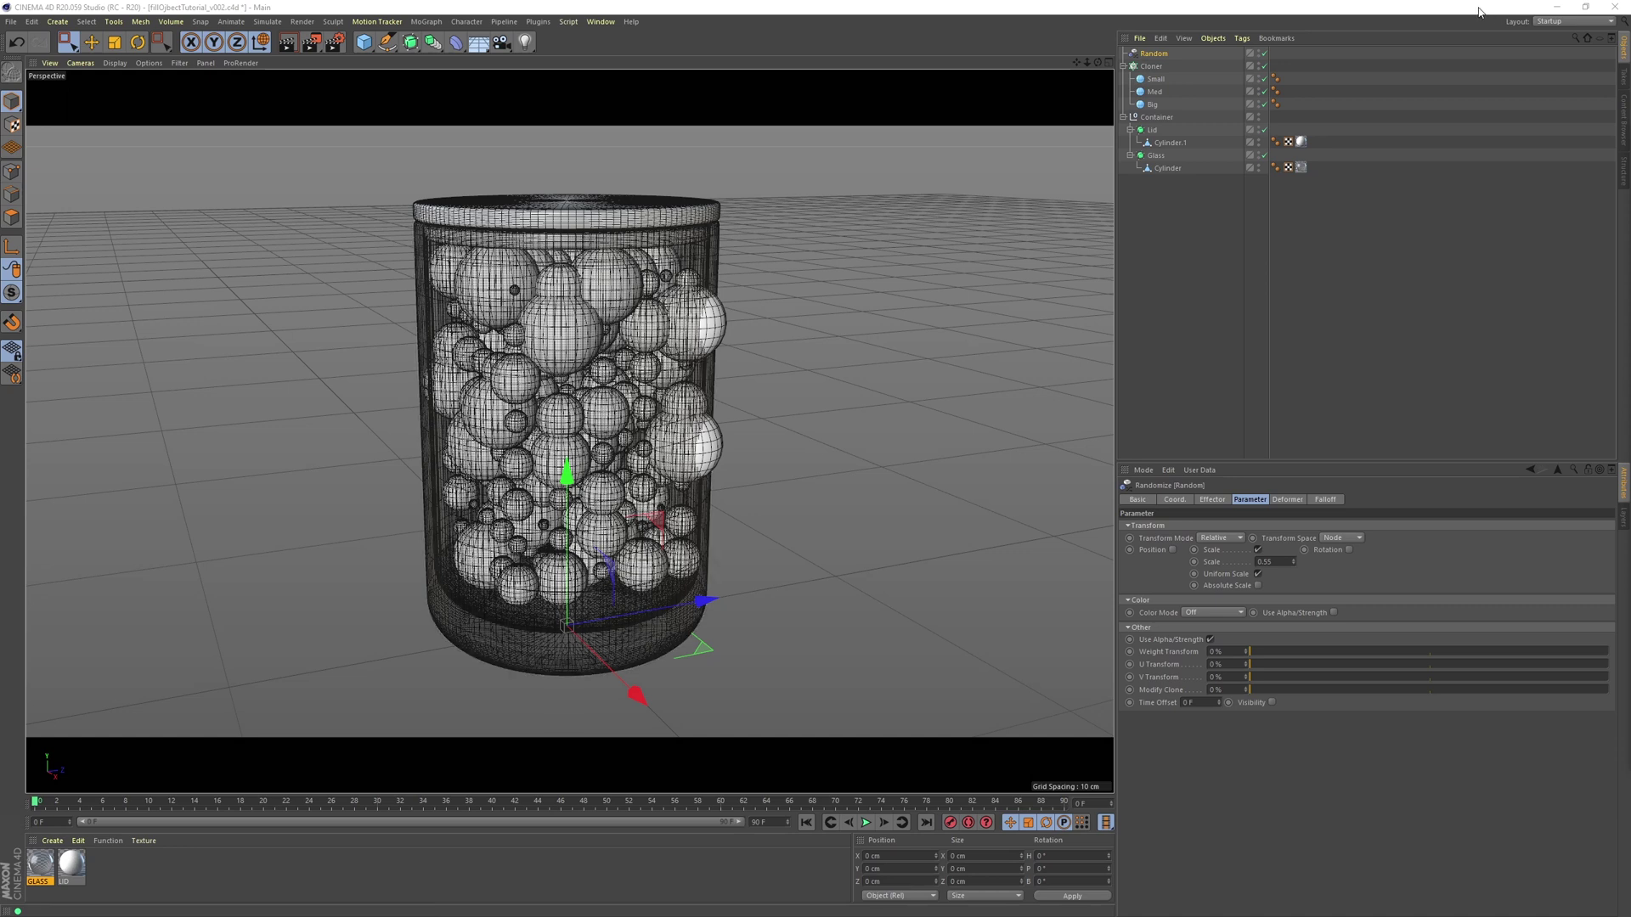
# Give the Glass and Lid objects Collider Body tags
pyautogui.click(1157, 156)
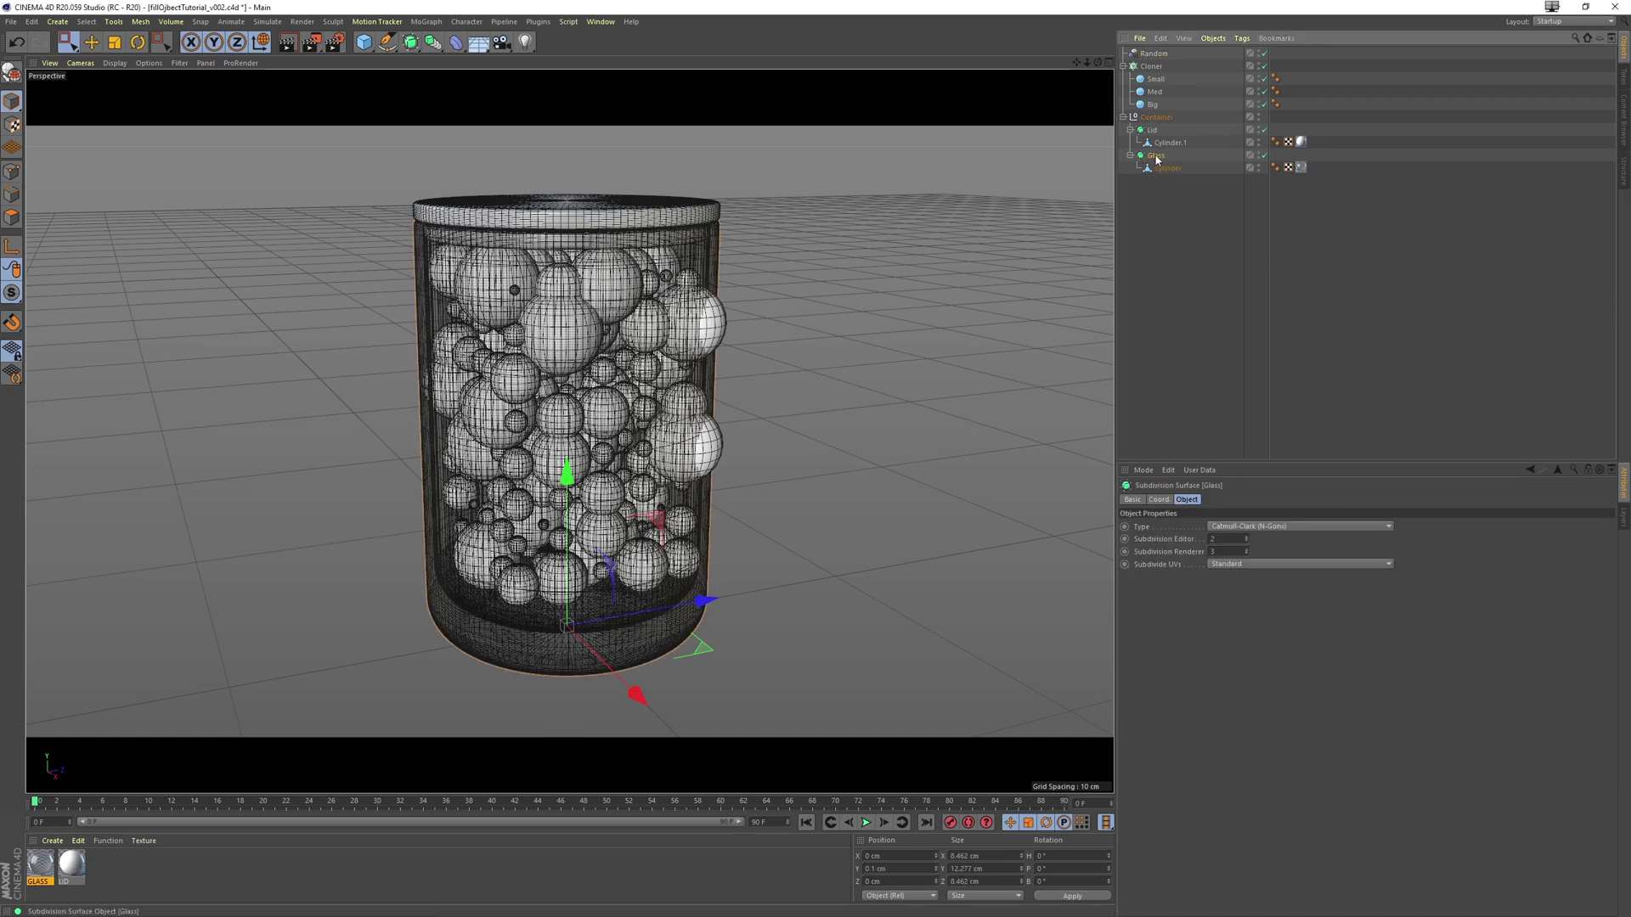
pyautogui.rightClick(1157, 159)
pyautogui.moveTo(1261, 258)
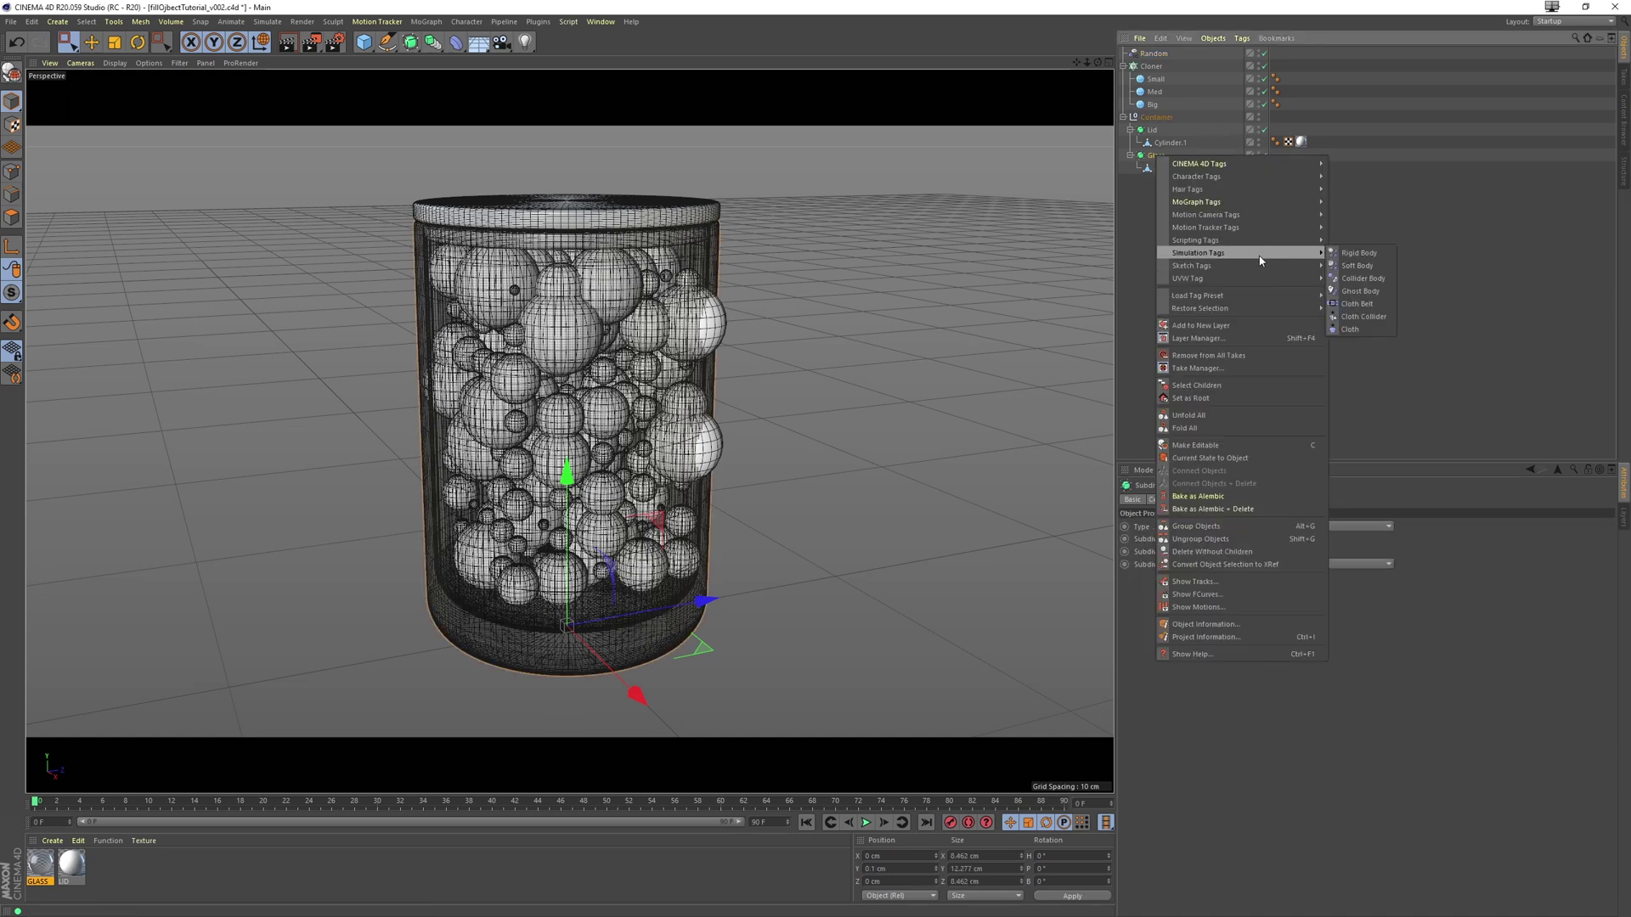
pyautogui.click(1362, 279)
pyautogui.click(1151, 130)
pyautogui.rightClick(1152, 130)
pyautogui.moveTo(1274, 230)
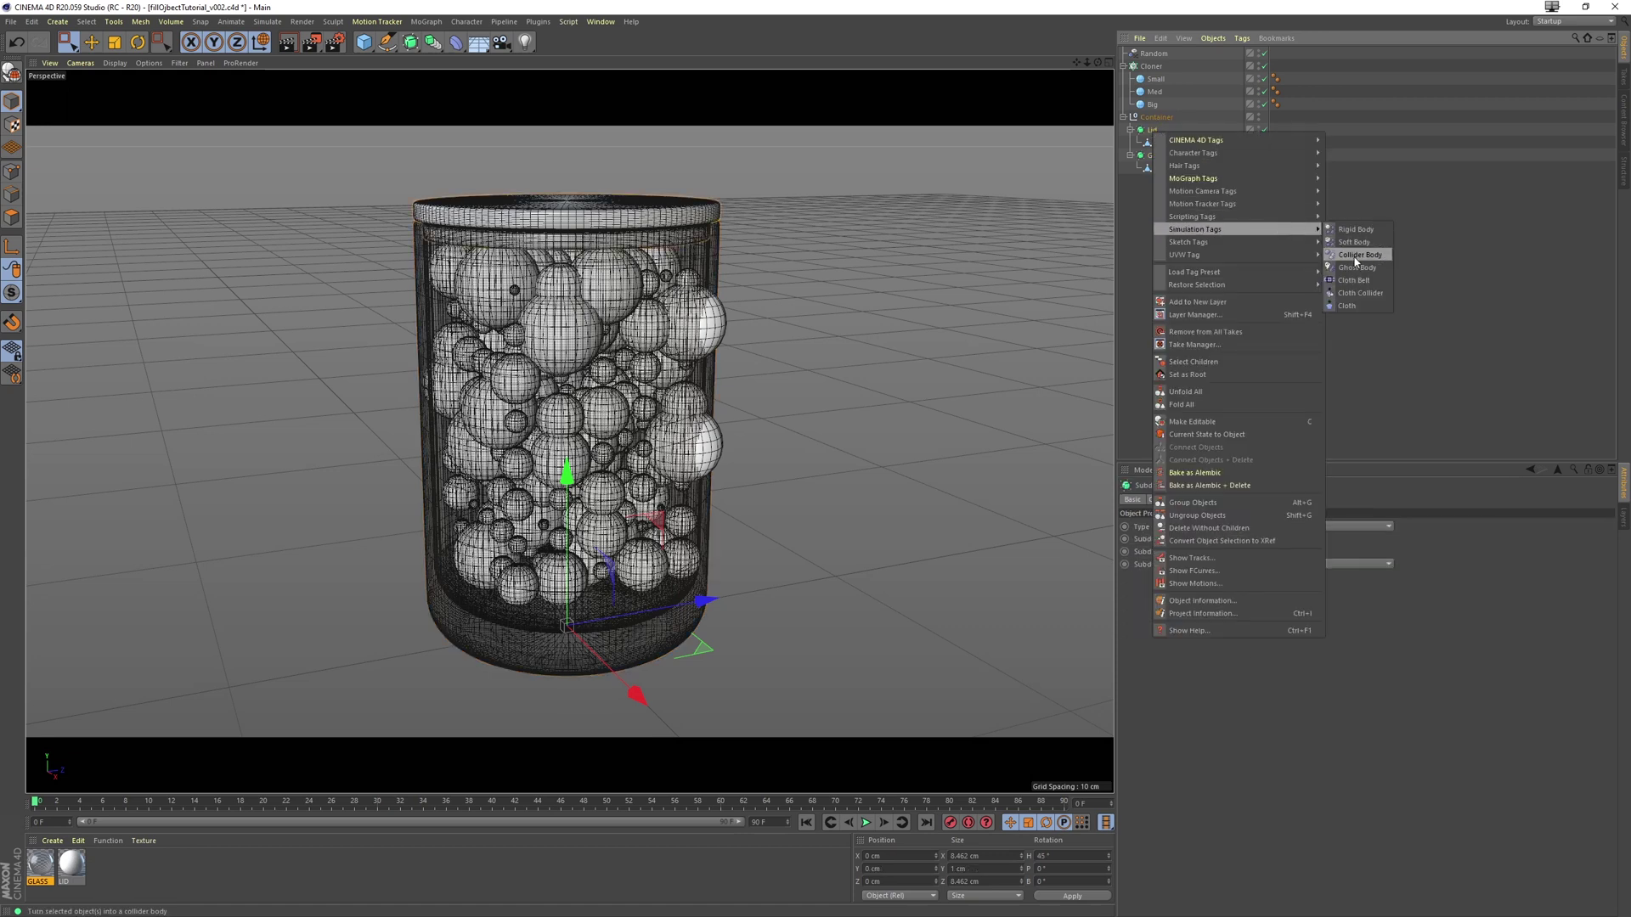
pyautogui.click(1360, 253)
# Add a Rigid Body tag to the Cloner, applied to children with all individual elements, then test-play
pyautogui.click(1152, 67)
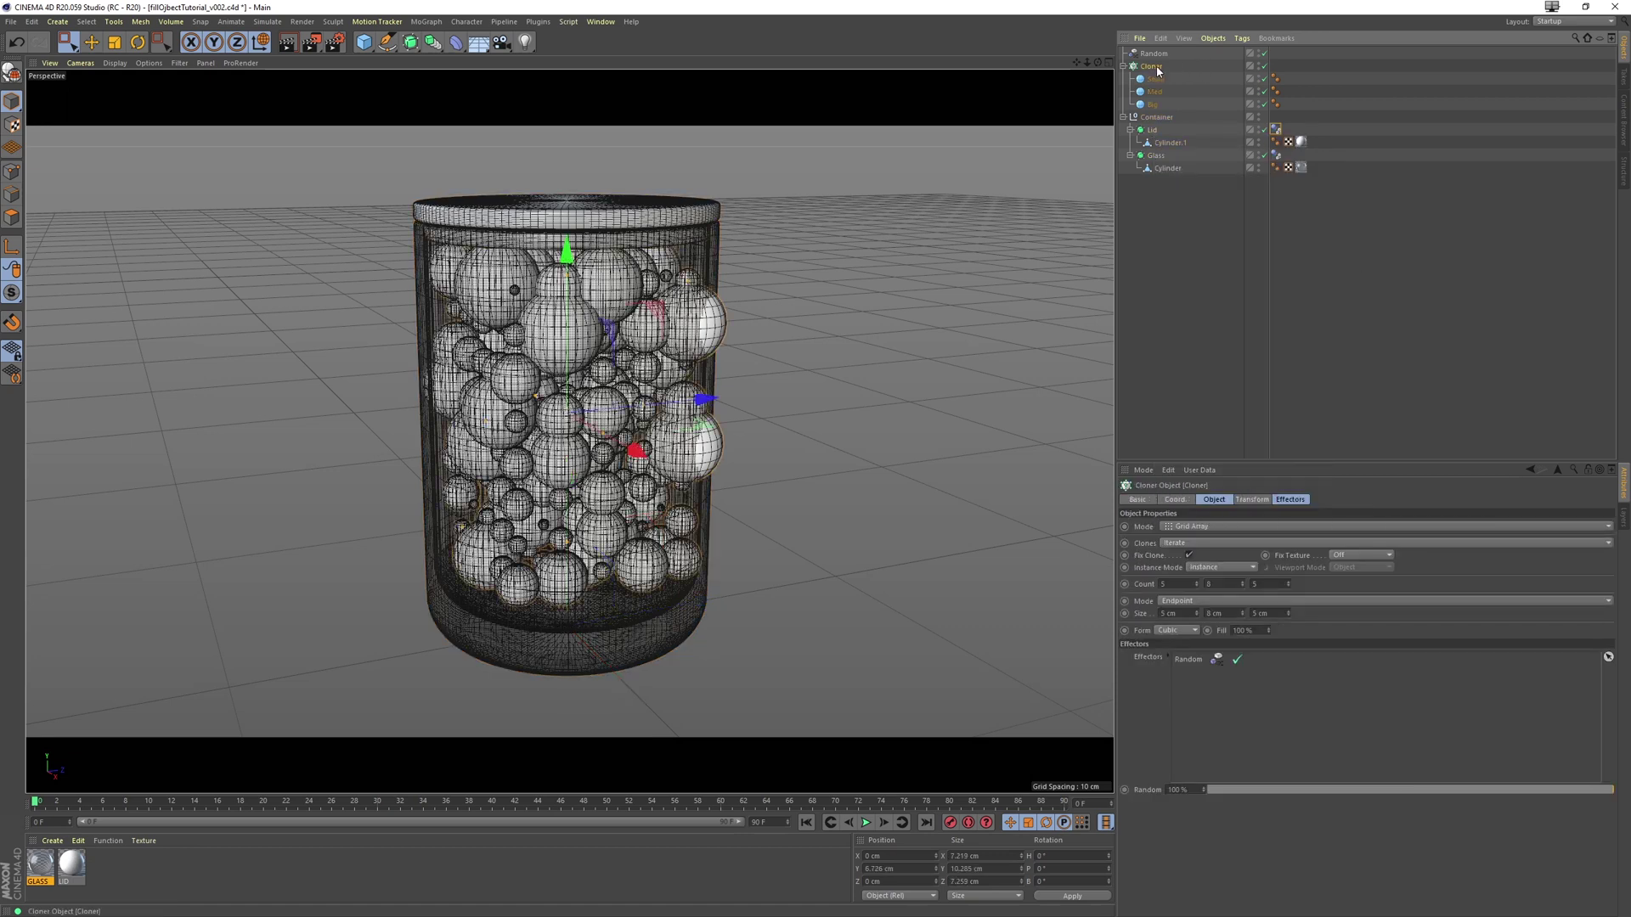
pyautogui.rightClick(1152, 67)
pyautogui.moveTo(1244, 166)
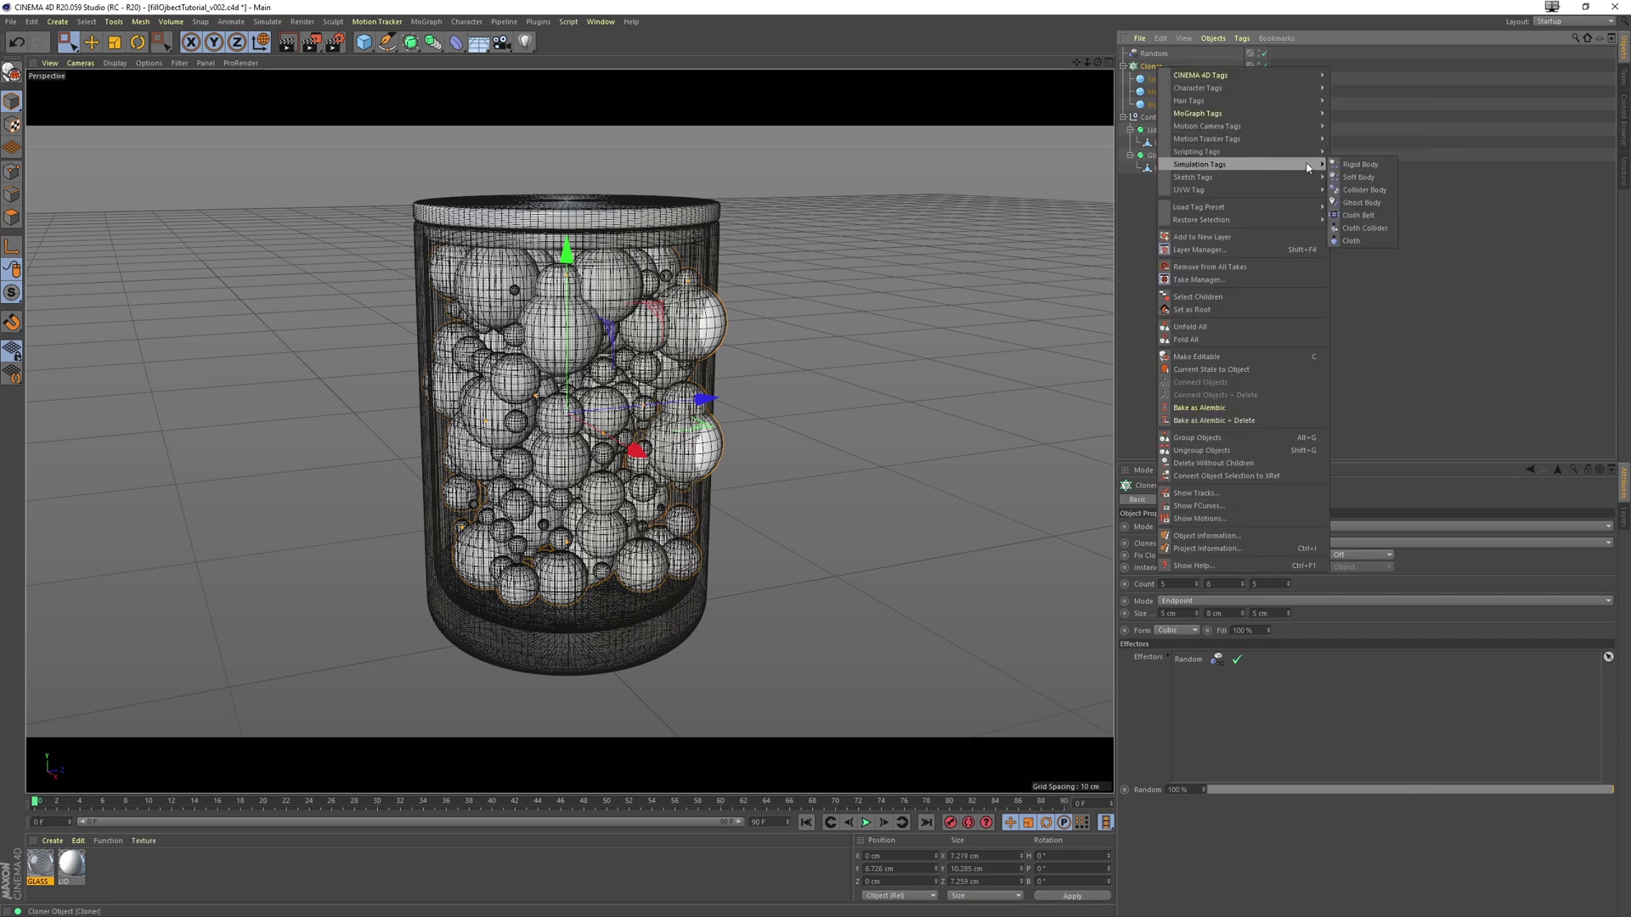
pyautogui.click(1360, 165)
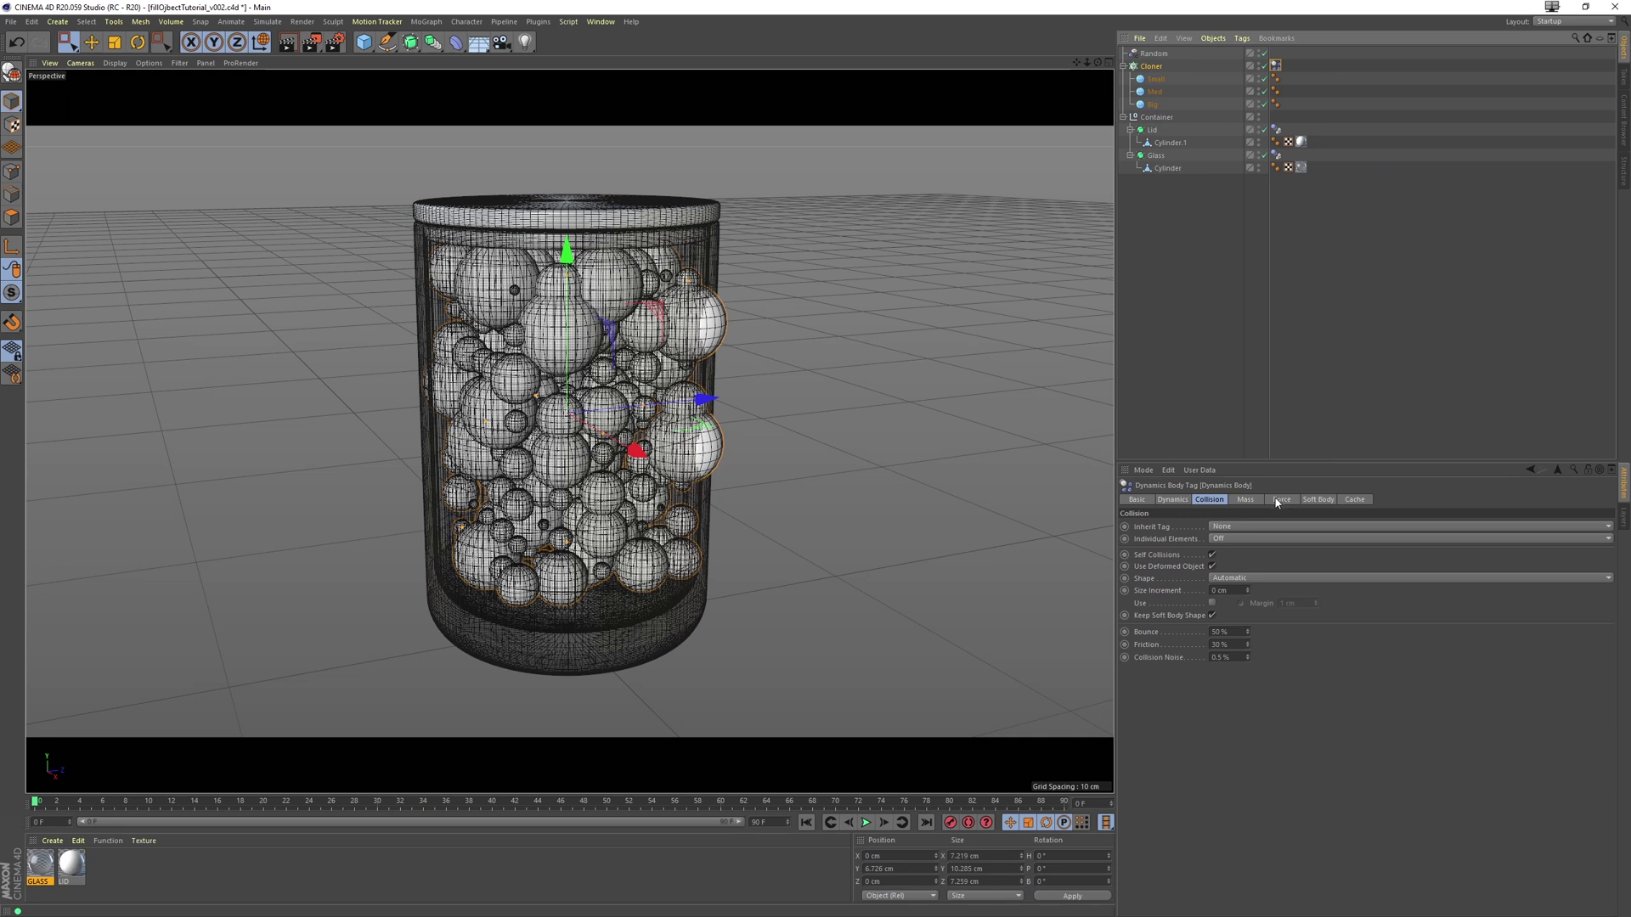
pyautogui.click(1232, 539)
pyautogui.click(1254, 554)
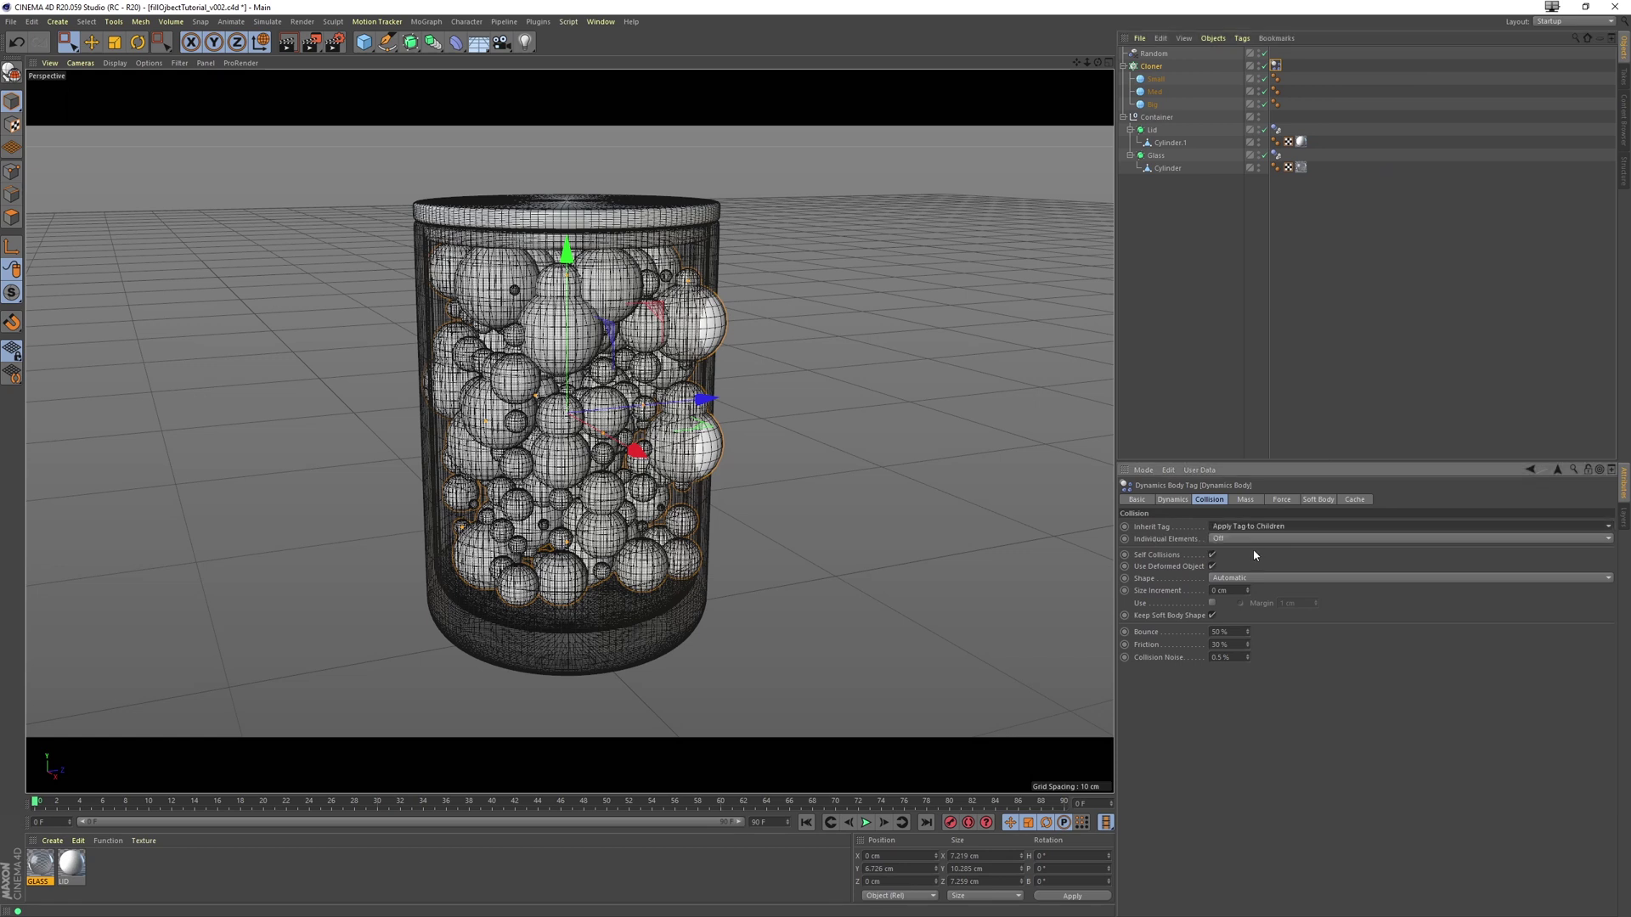
pyautogui.click(1228, 538)
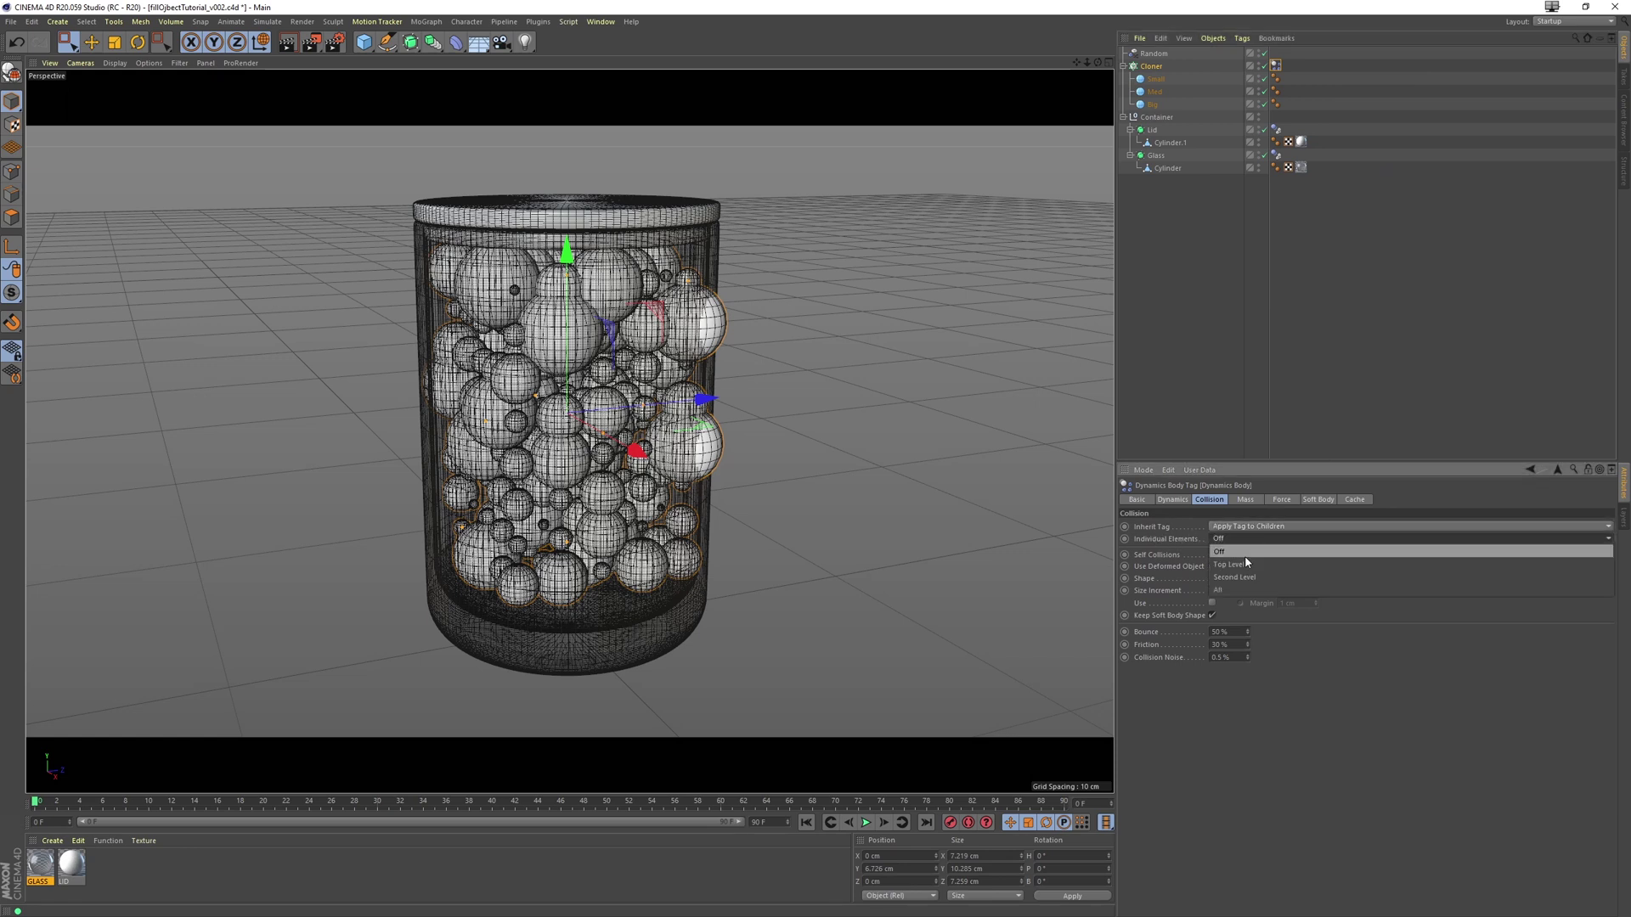
pyautogui.click(1242, 577)
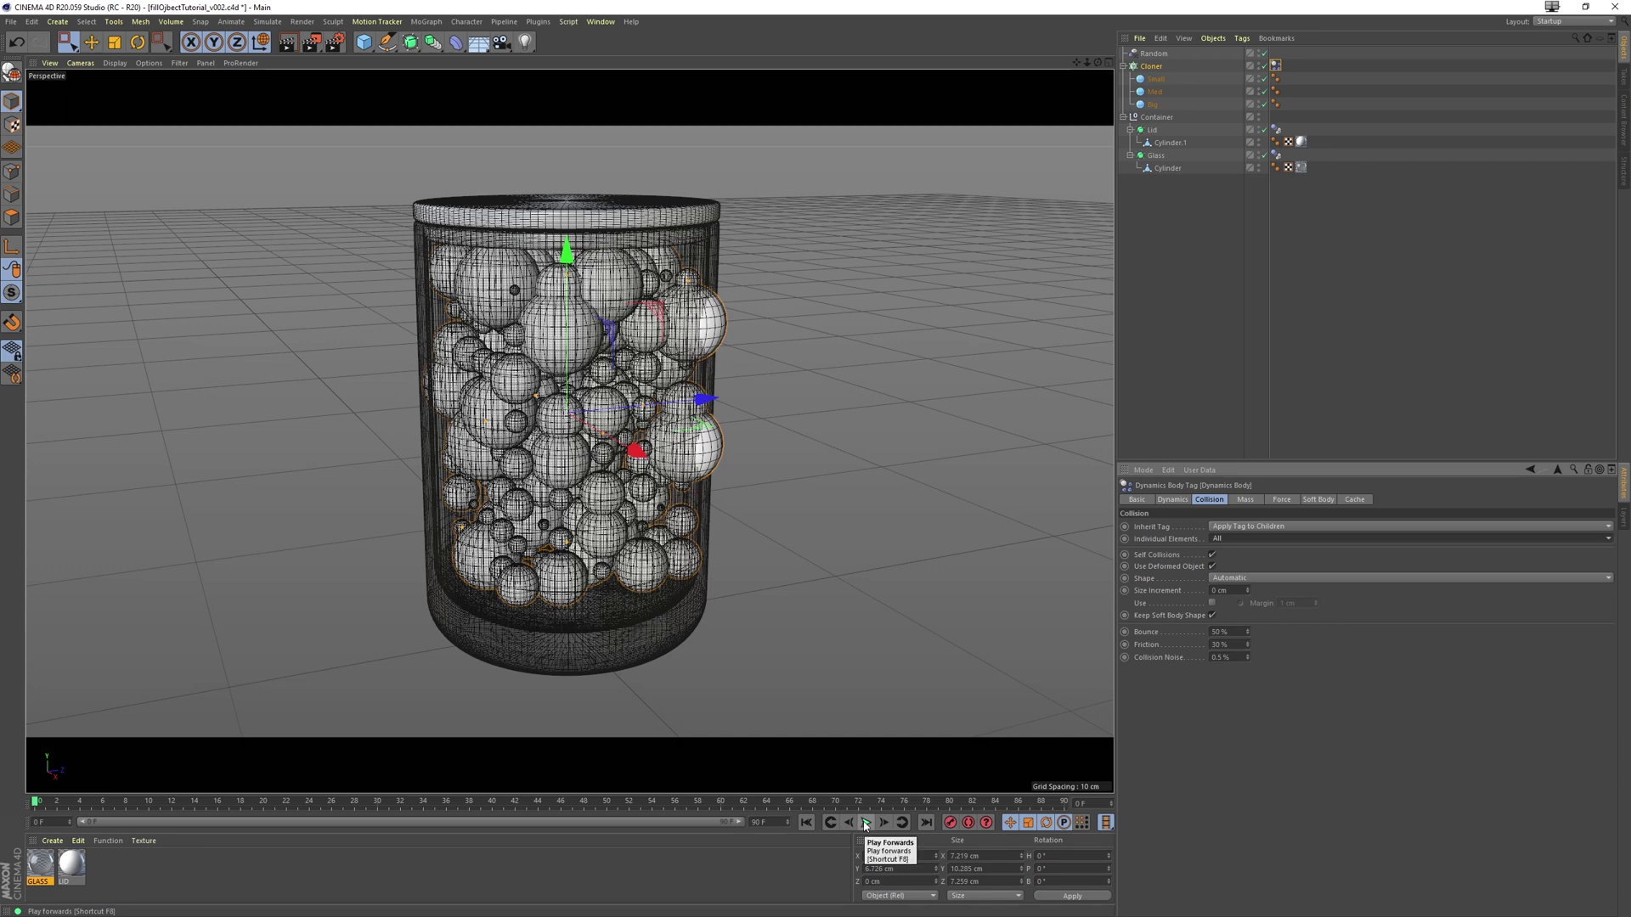
pyautogui.click(865, 825)
pyautogui.click(866, 825)
# Rewind to frame 0 and set the Glass and Lid collider shapes to Static Mesh
pyautogui.click(806, 823)
pyautogui.click(1274, 156)
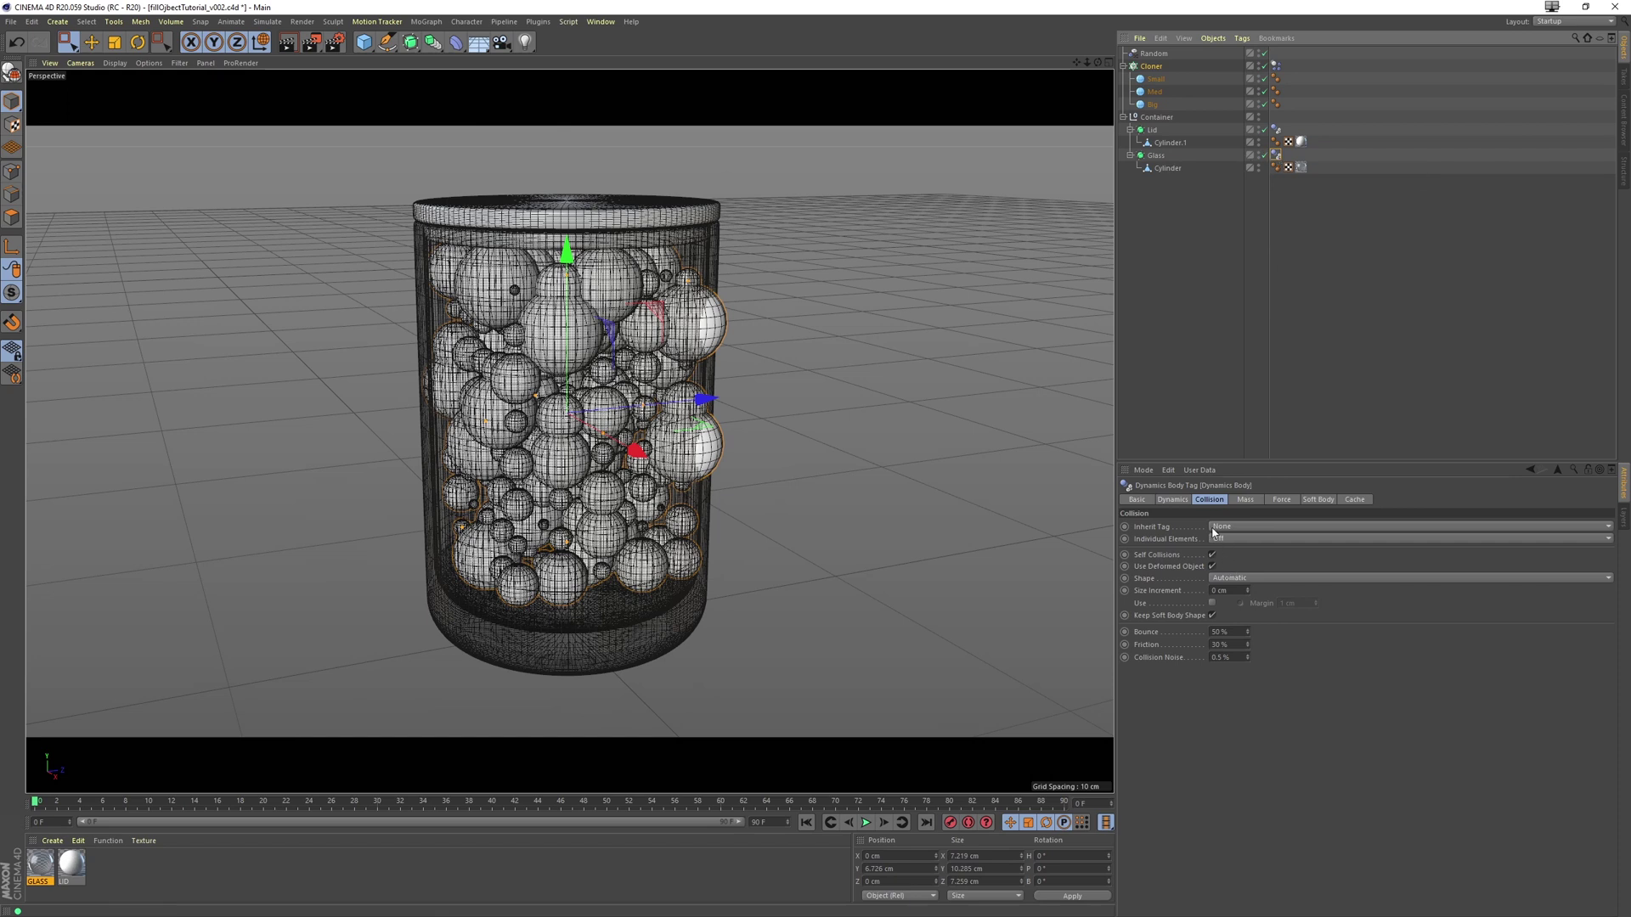
pyautogui.click(1225, 580)
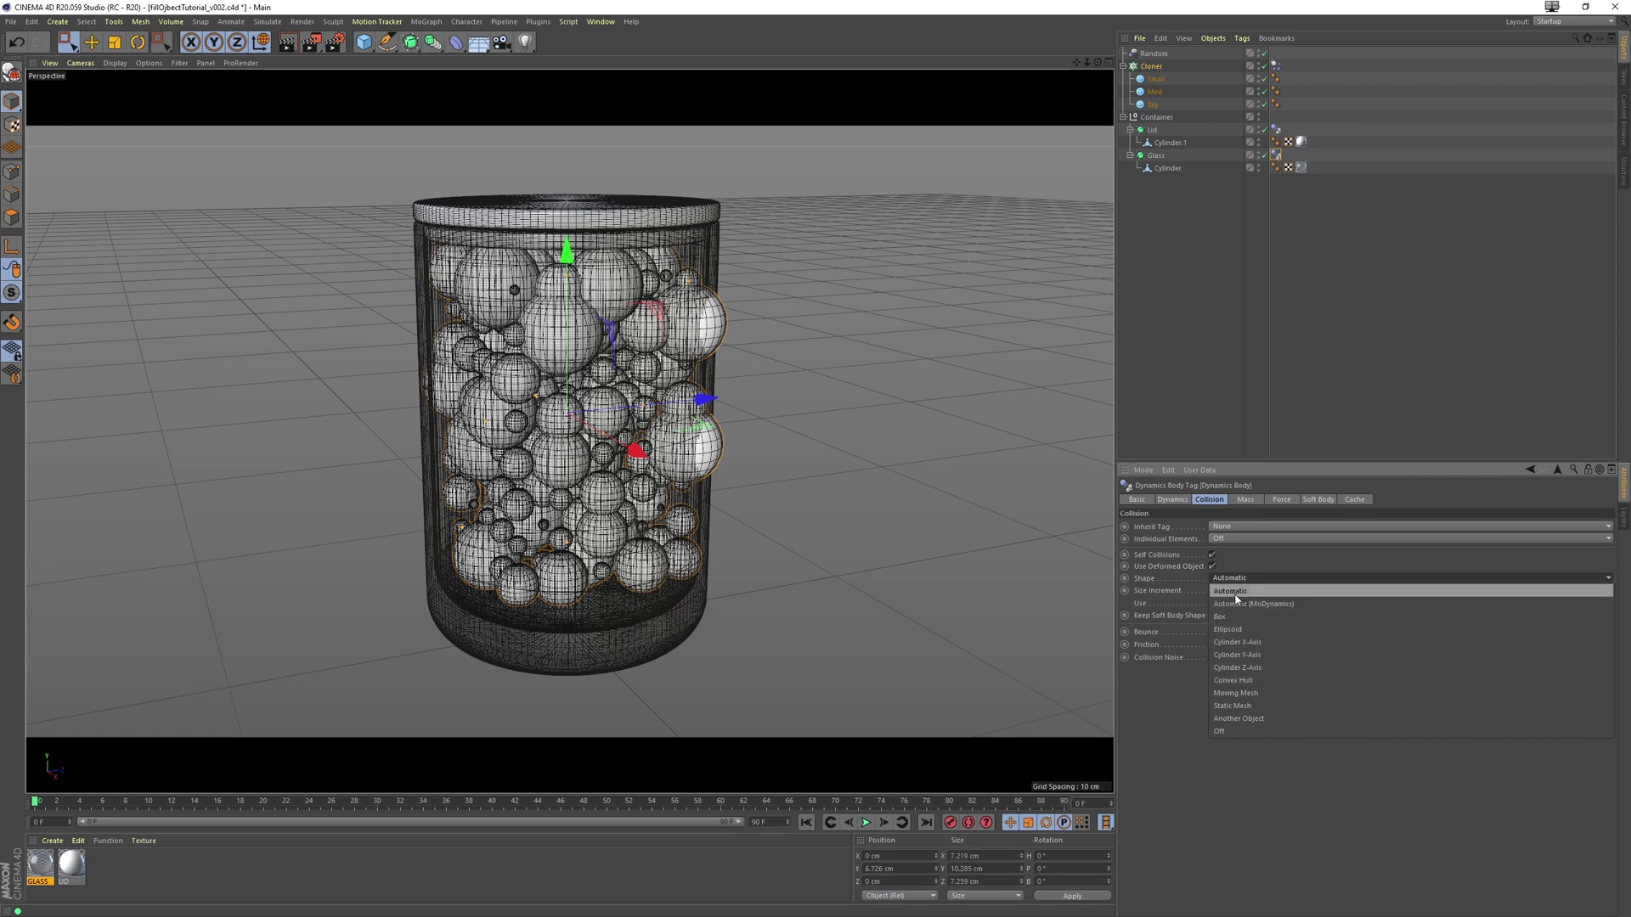
pyautogui.click(1258, 706)
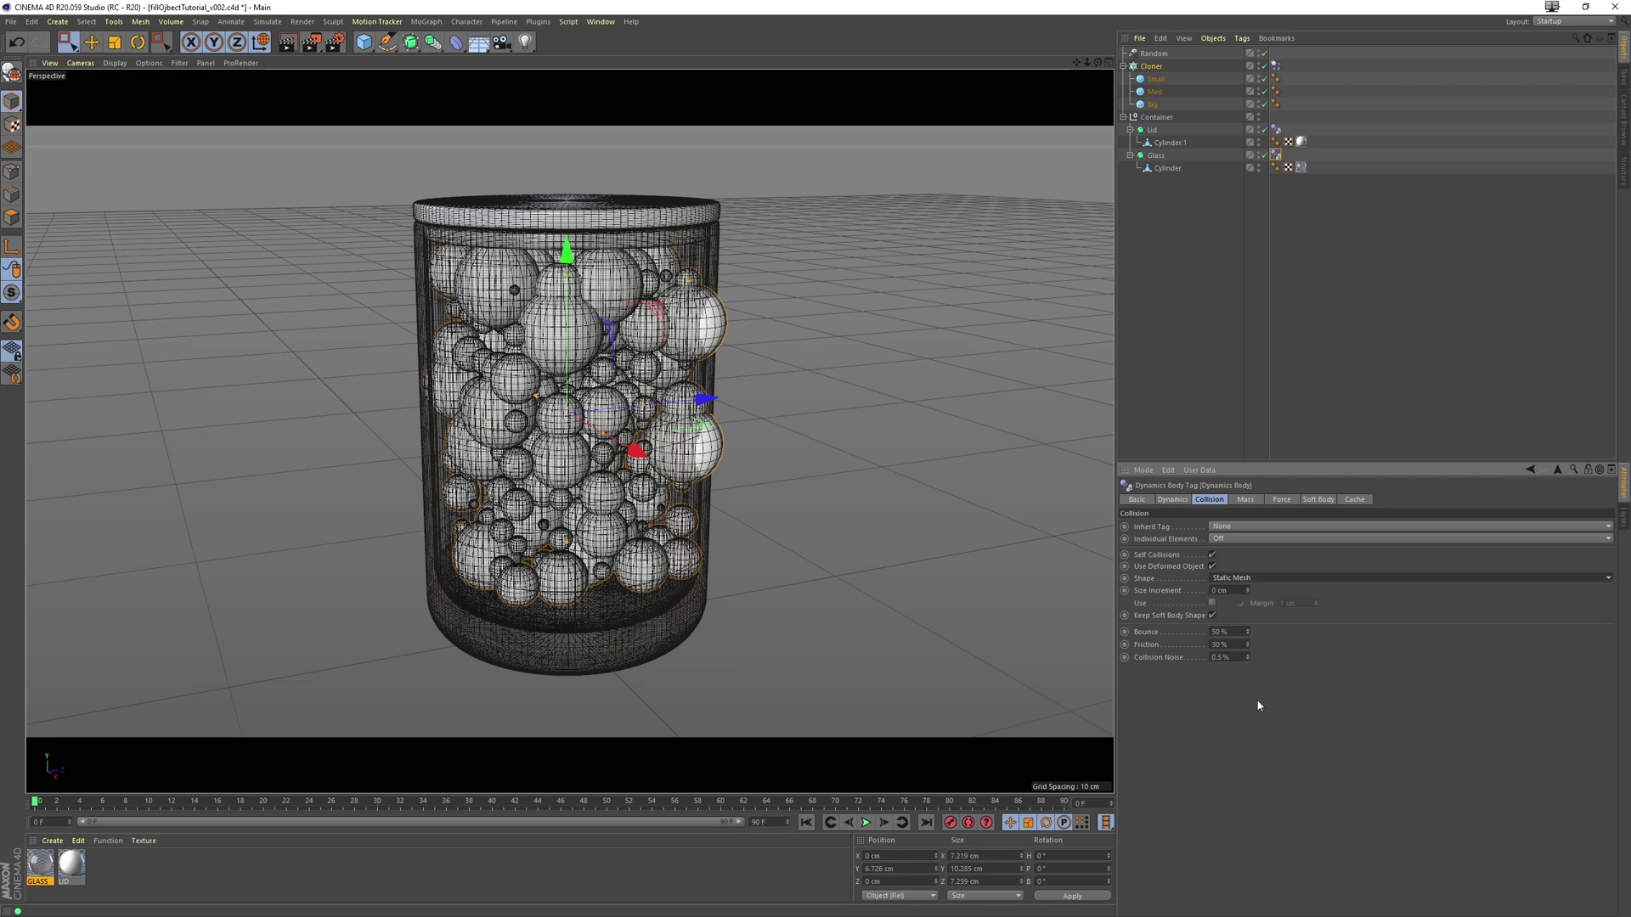
pyautogui.click(1276, 131)
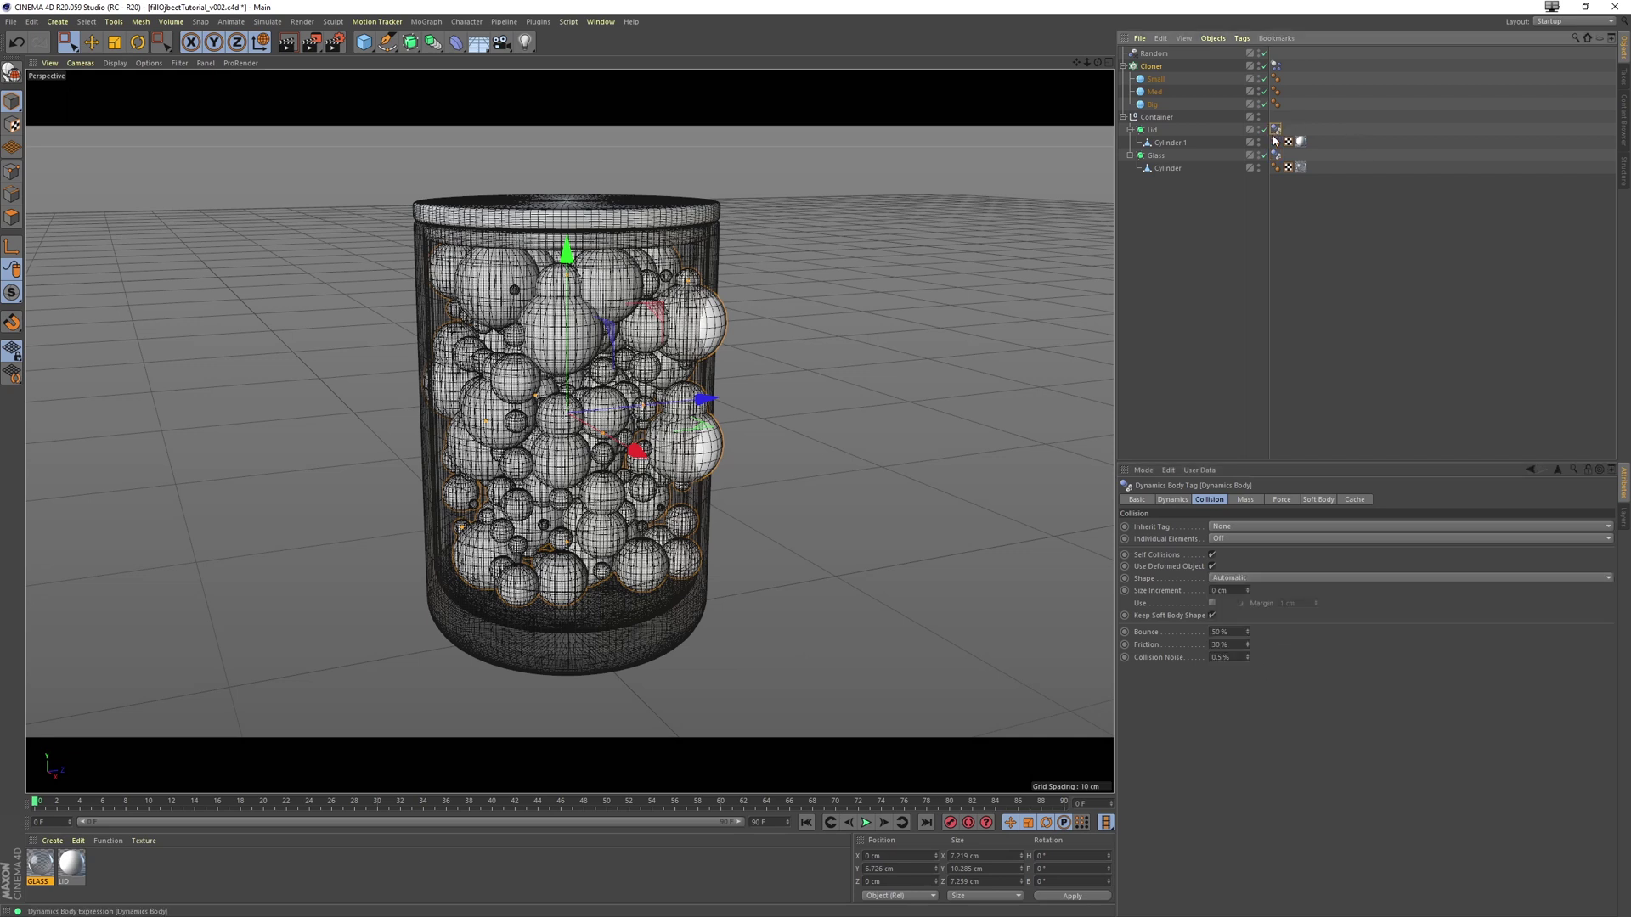
pyautogui.click(1235, 580)
pyautogui.click(1250, 706)
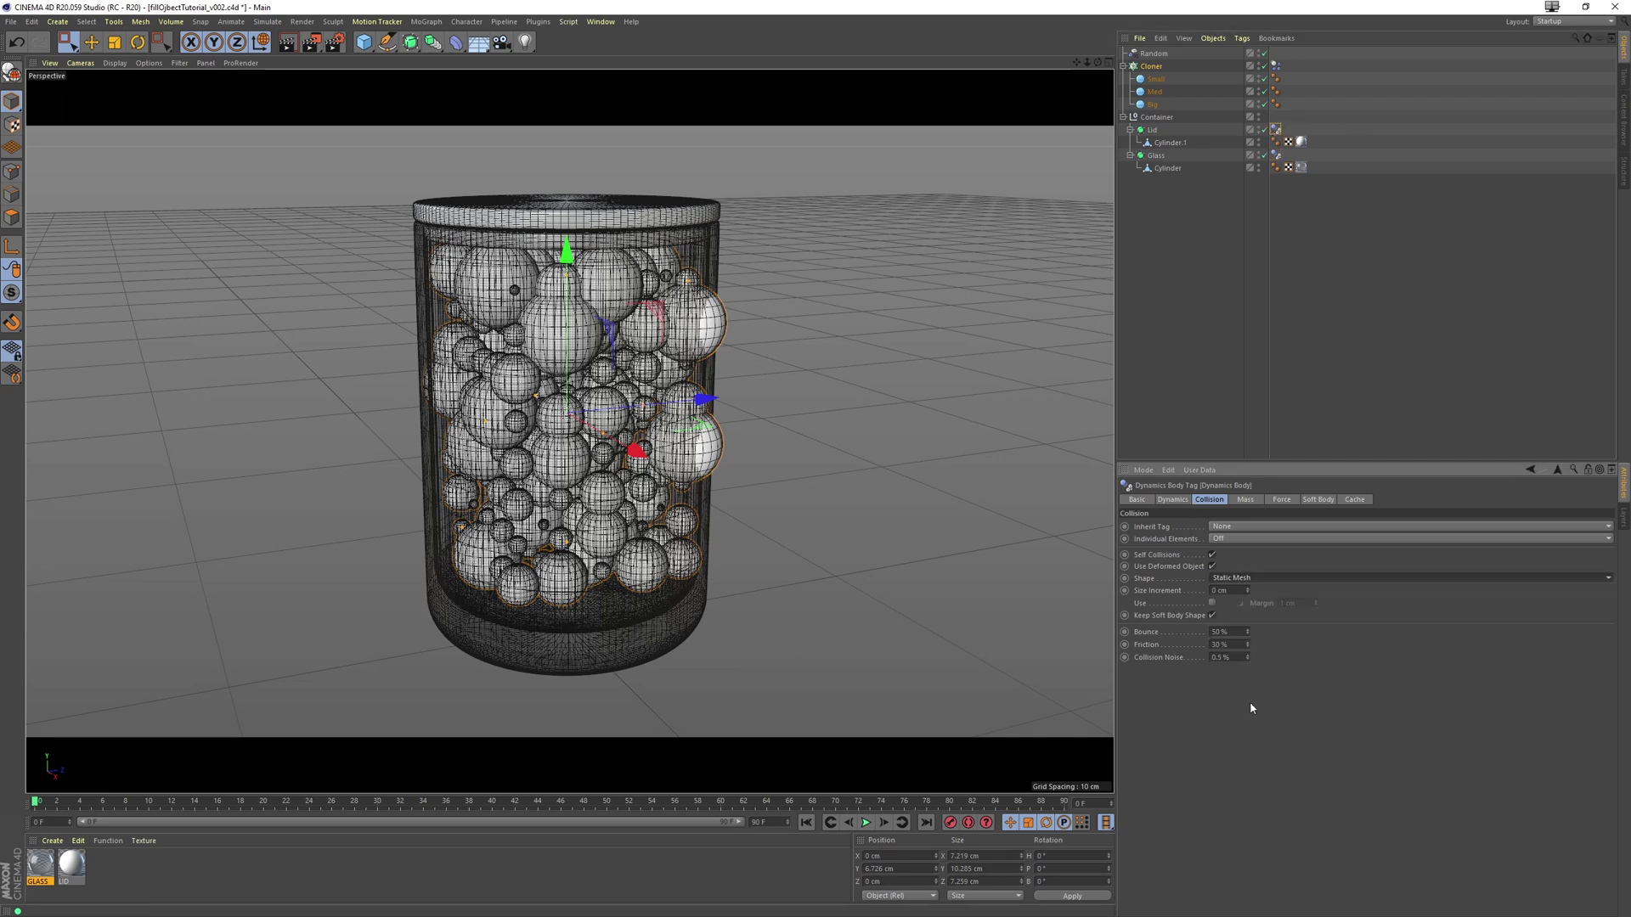
pyautogui.click(1208, 236)
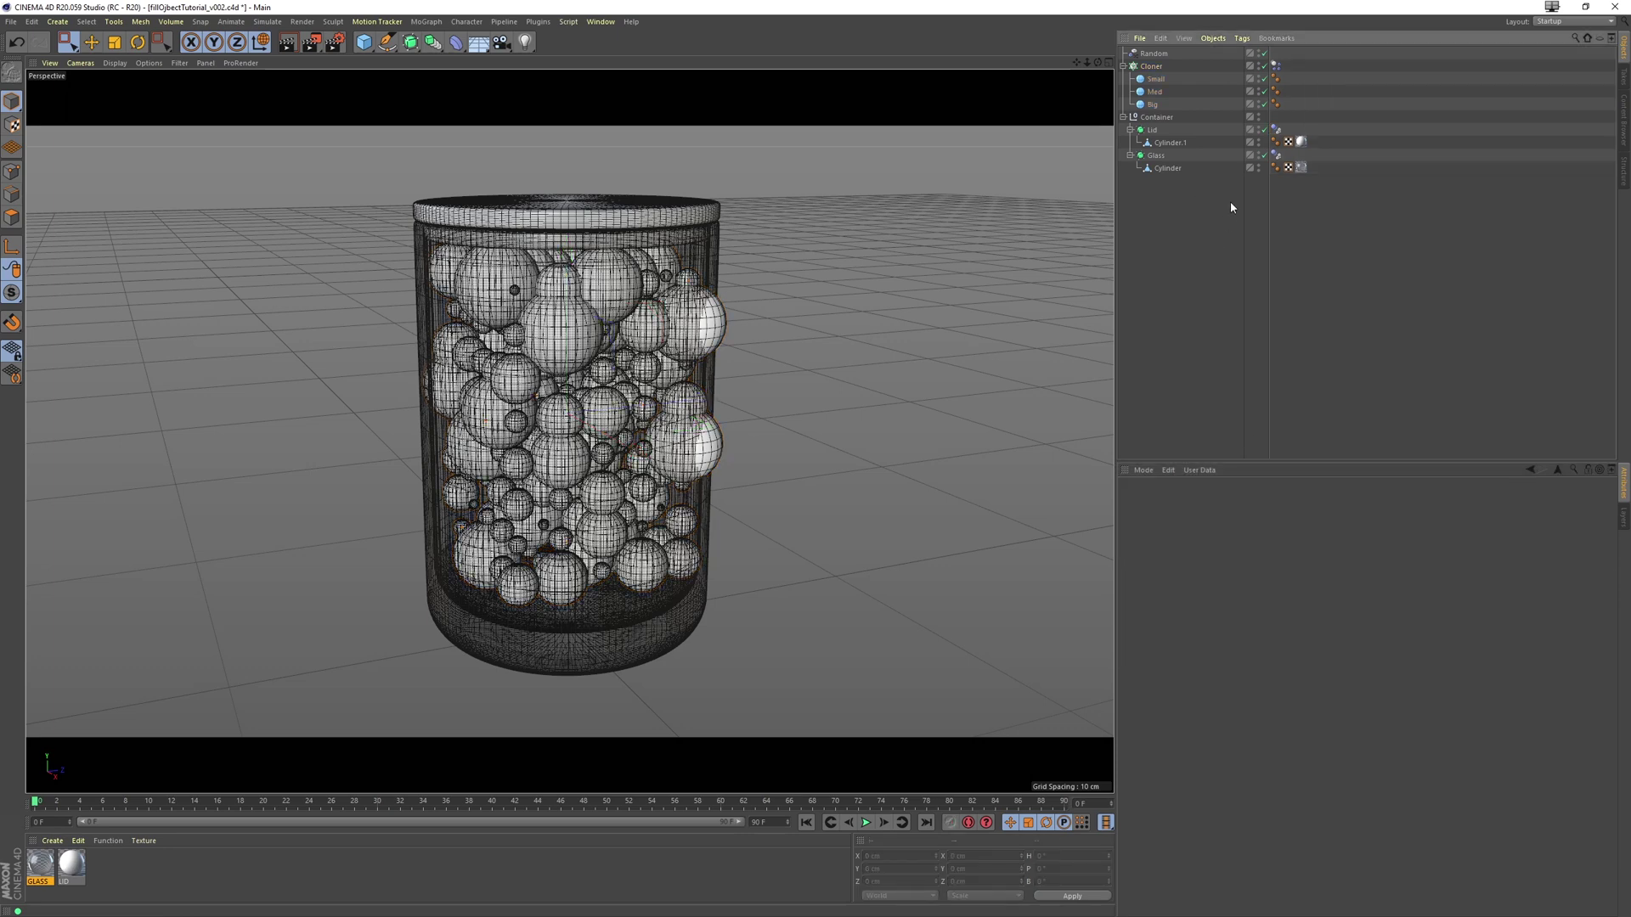
# Play the simulation, pause around frame 33 once spheres settle, then select the Glass collider tag
pyautogui.click(866, 823)
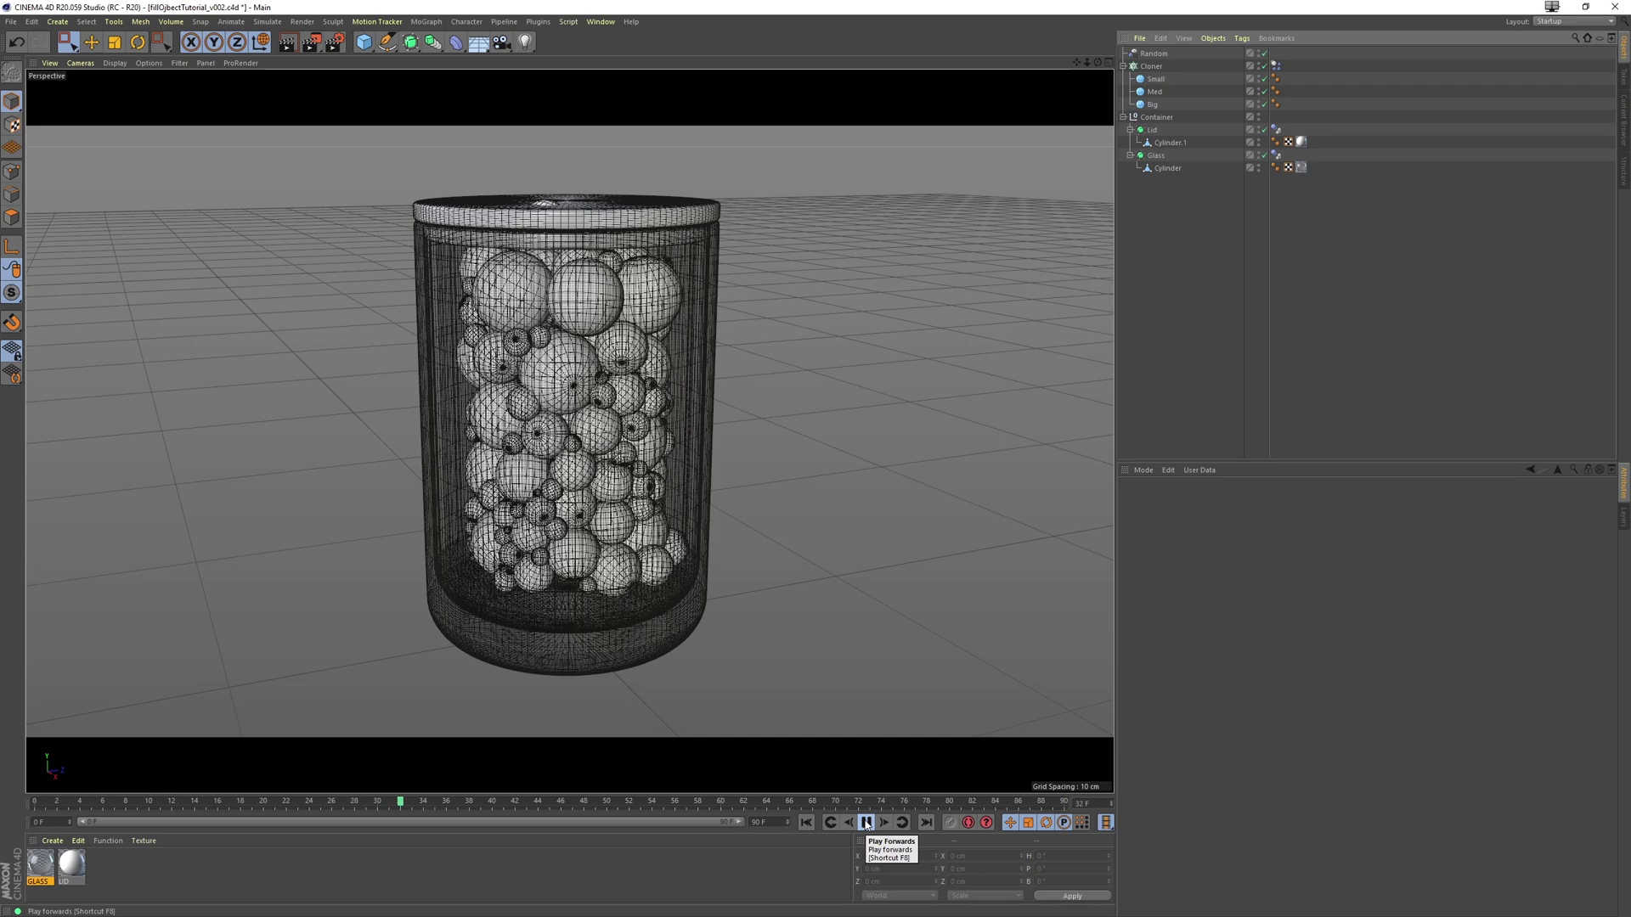
pyautogui.click(865, 824)
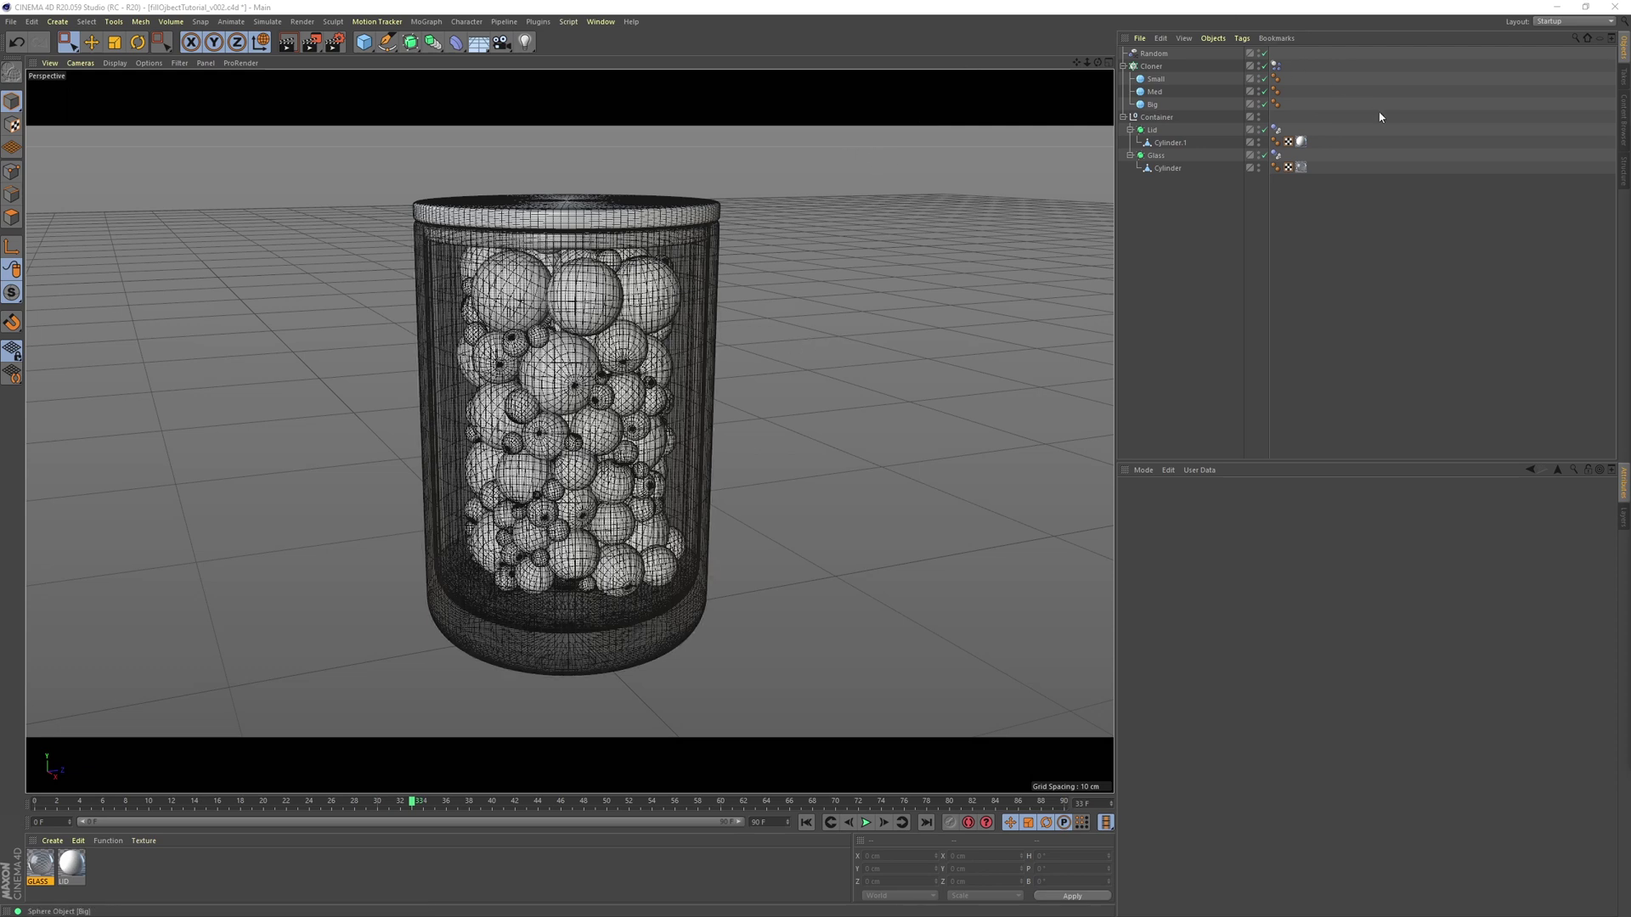
pyautogui.click(1277, 156)
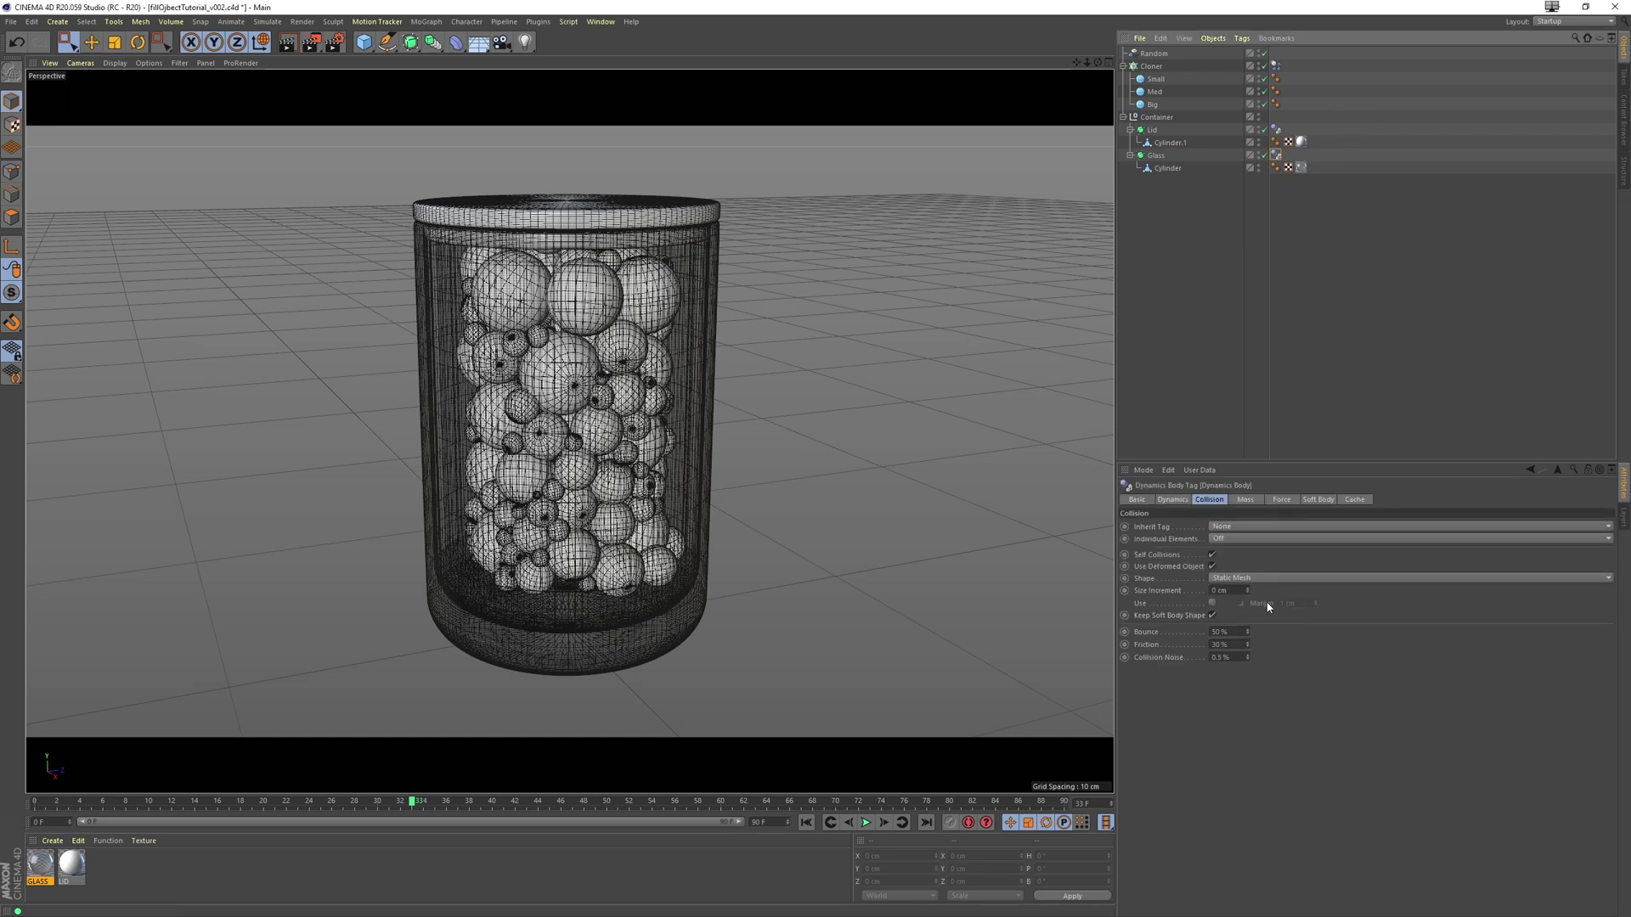
# Enable a custom 0 cm collision margin on both the Glass and Lid collider tags
pyautogui.click(1212, 603)
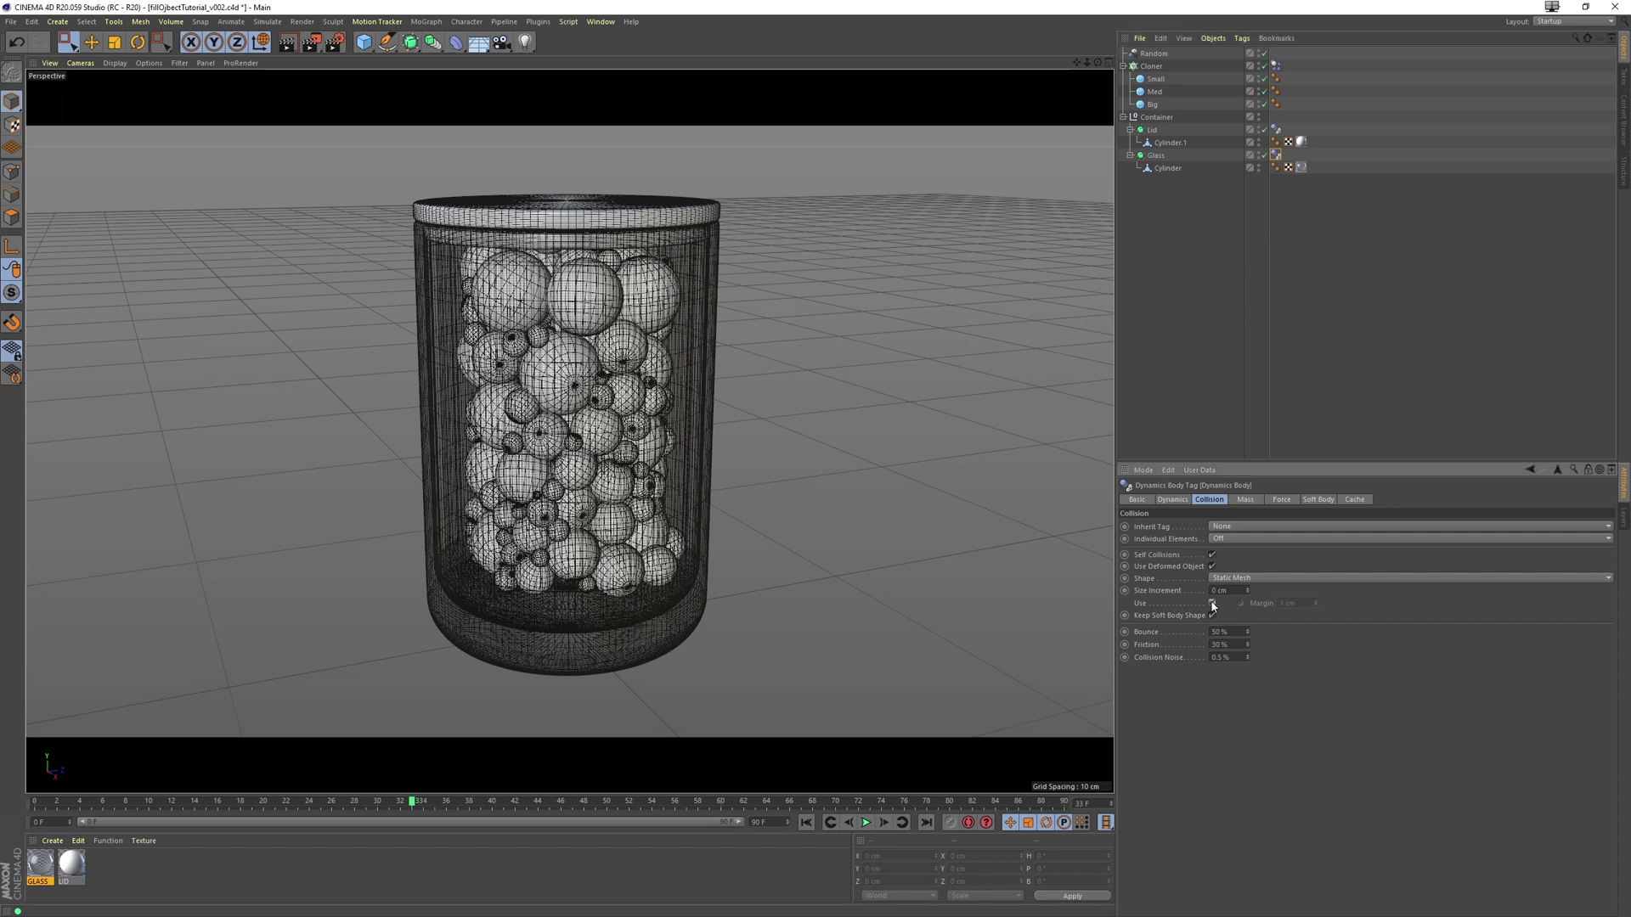
pyautogui.moveTo(1309, 606); pyautogui.dragTo(1222, 603)
pyautogui.write('0')
pyautogui.press('Return')
pyautogui.click(1276, 130)
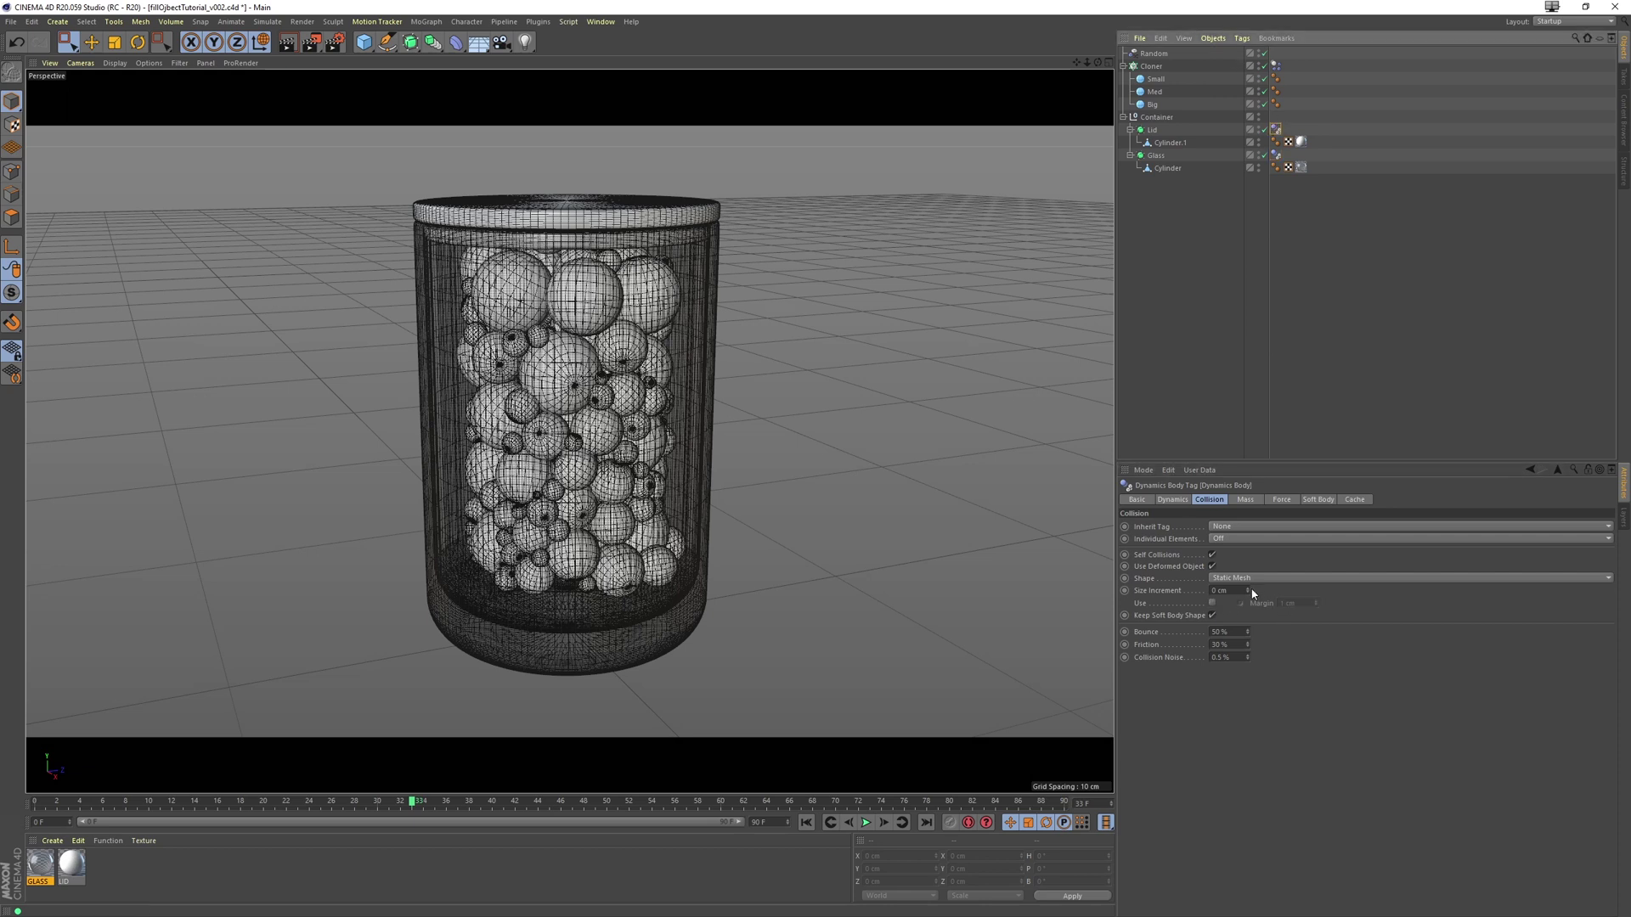
pyautogui.click(1213, 603)
pyautogui.moveTo(1297, 603); pyautogui.dragTo(1275, 603)
pyautogui.write('0')
pyautogui.press('Return')
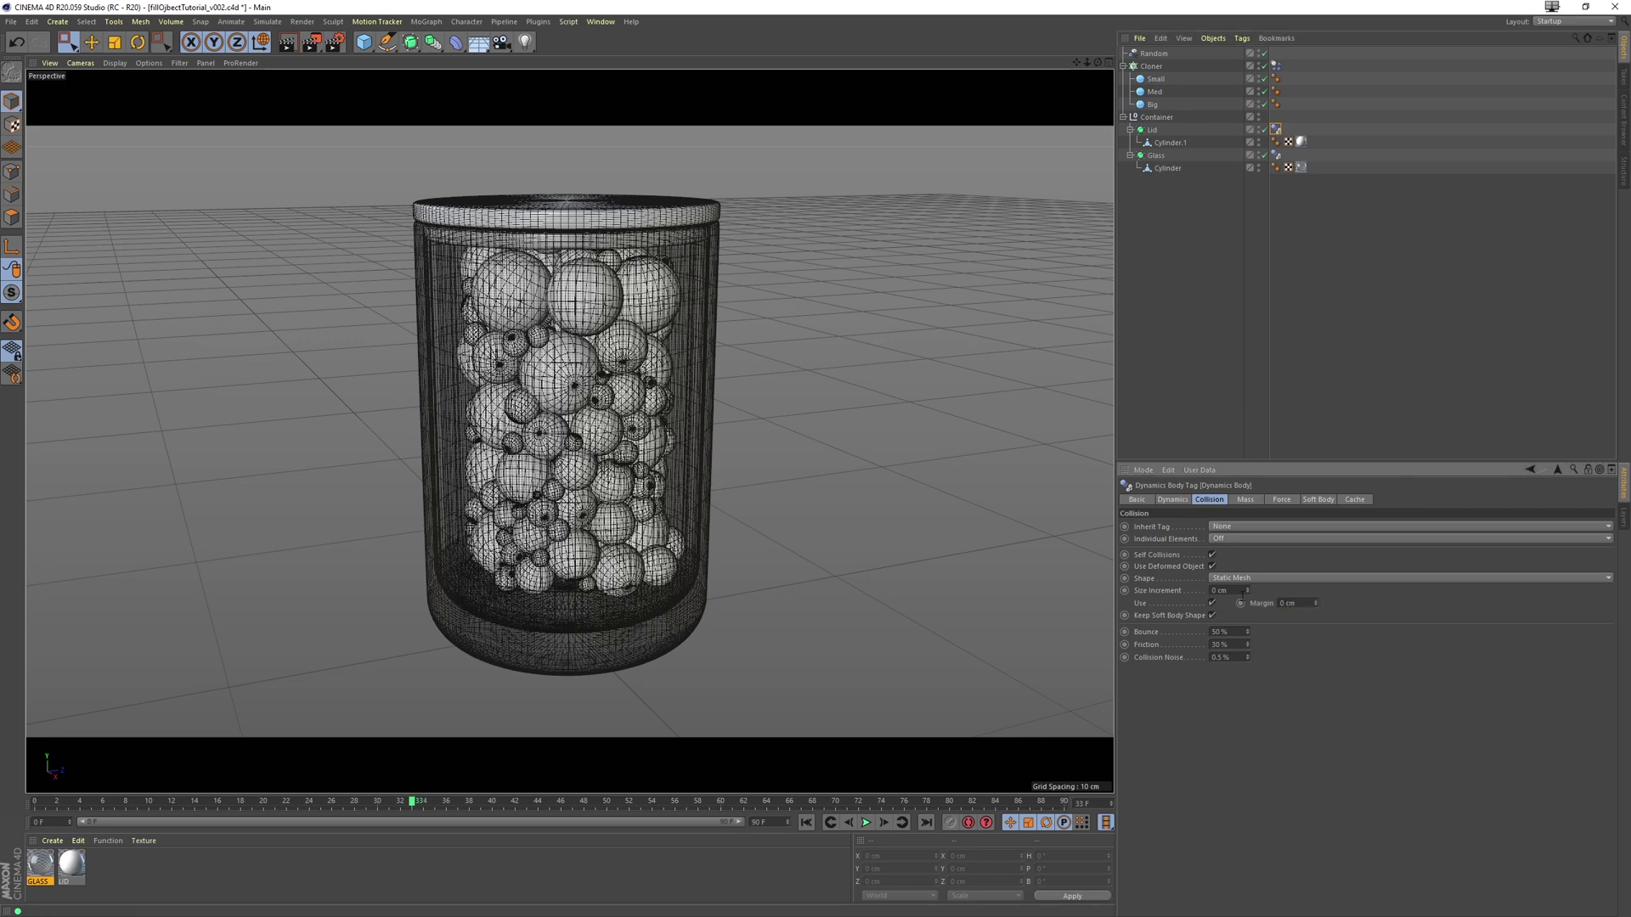
# Replay the simulation from frame 0, stopping around frame 47 once spheres settle
pyautogui.click(830, 822)
pyautogui.click(866, 822)
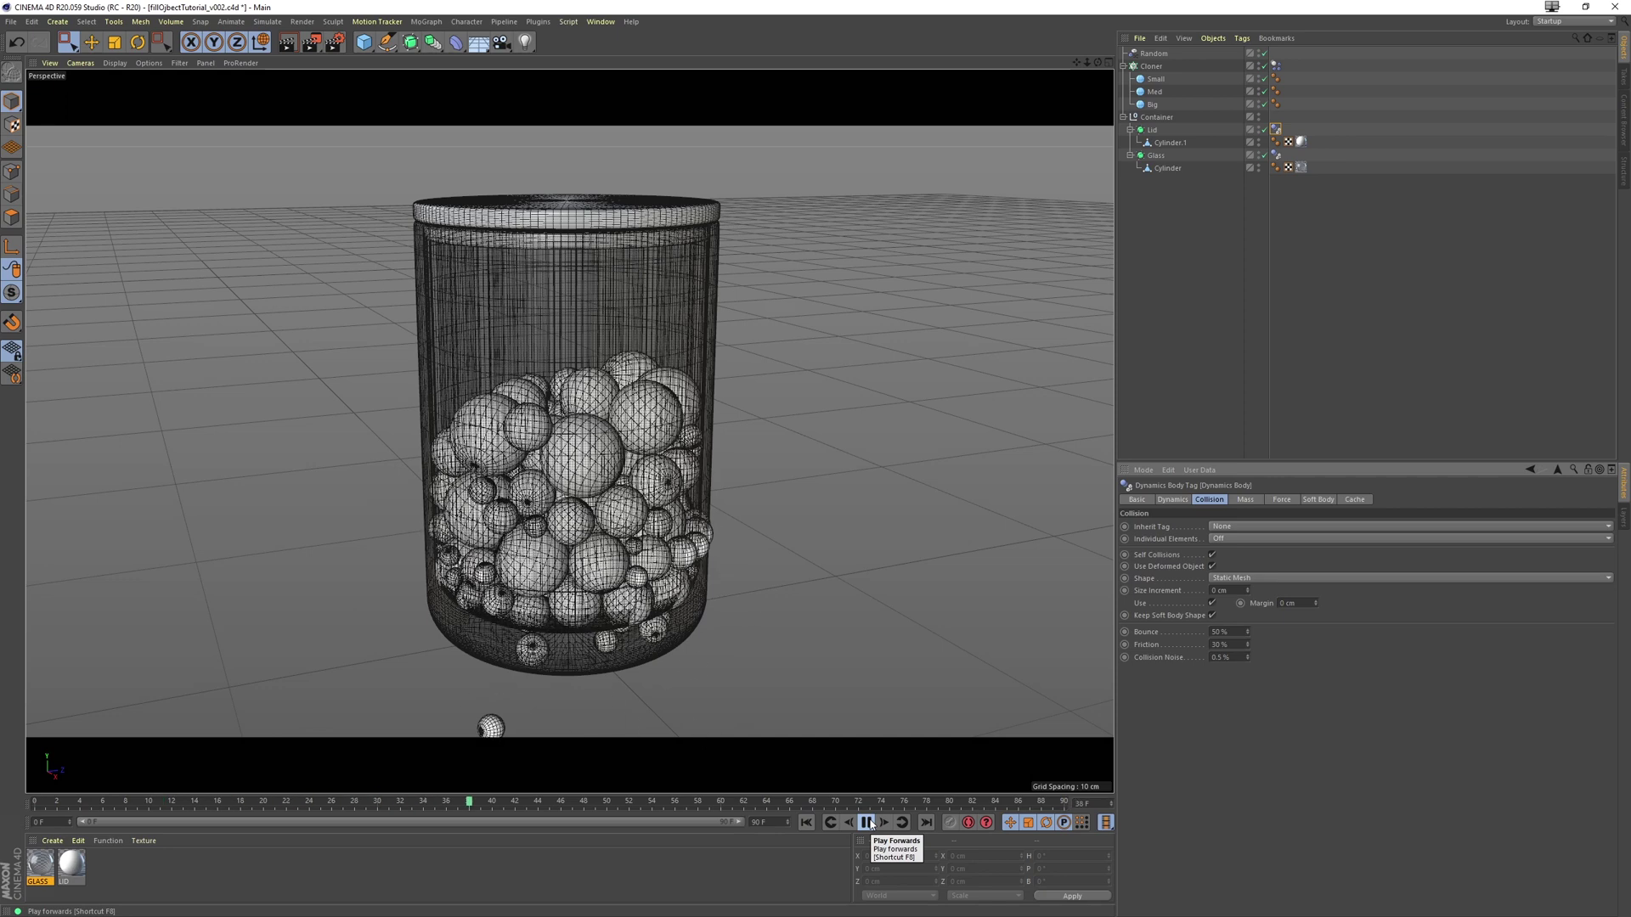
pyautogui.click(867, 822)
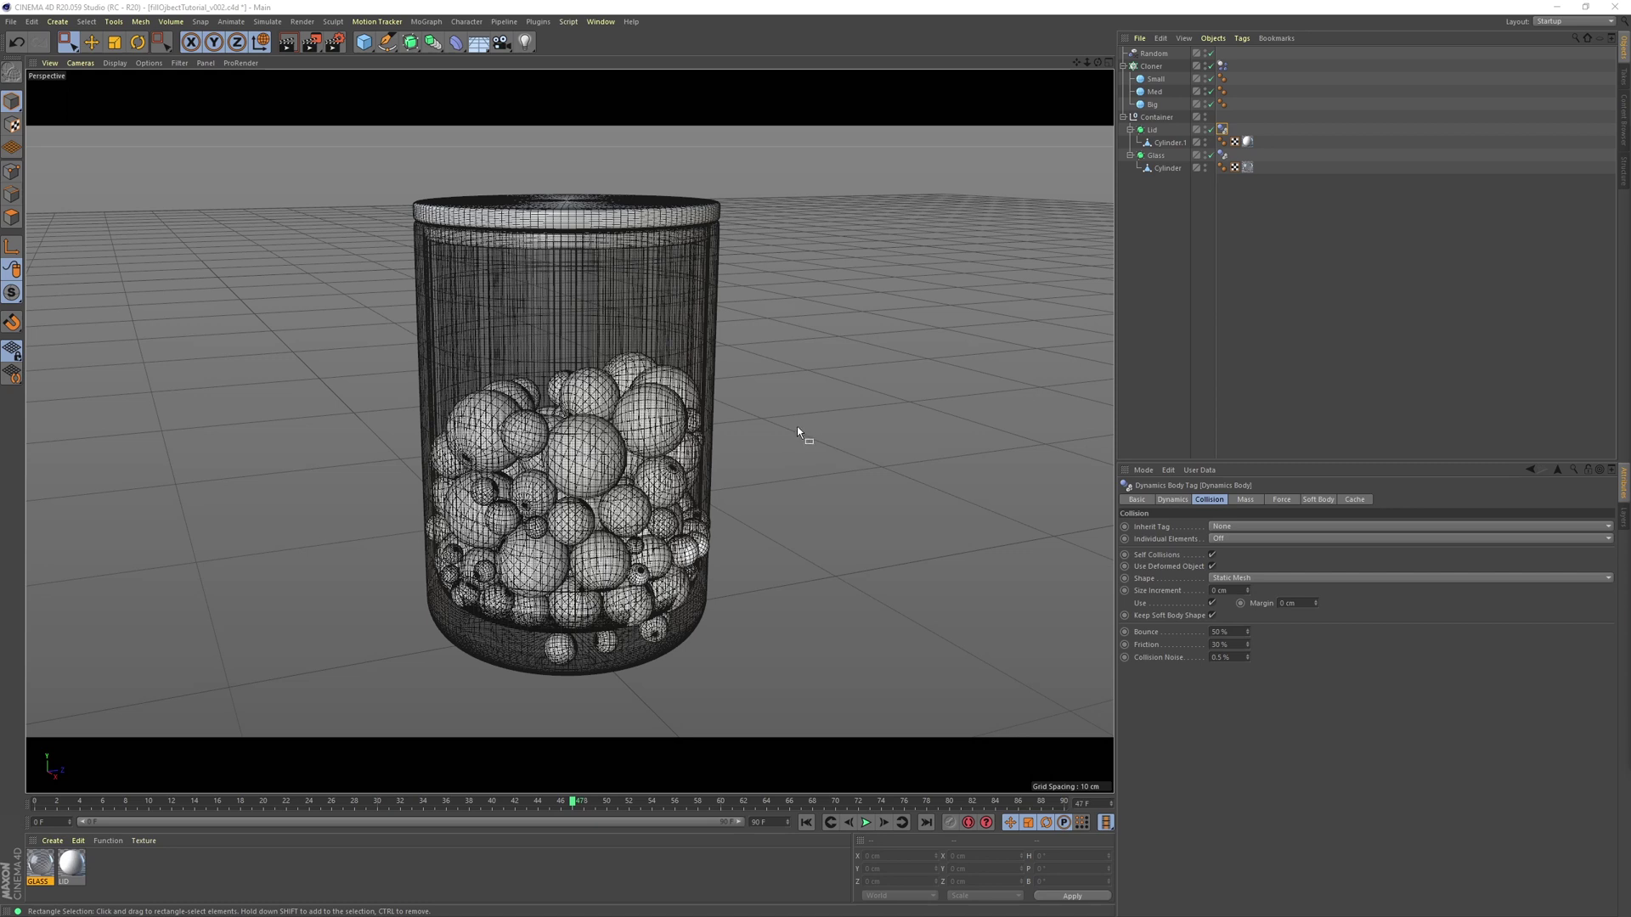
# Turn the custom collision margins back off on the Lid and Glass tags
pyautogui.click(1211, 605)
pyautogui.click(1222, 154)
pyautogui.click(1215, 602)
pyautogui.click(1213, 603)
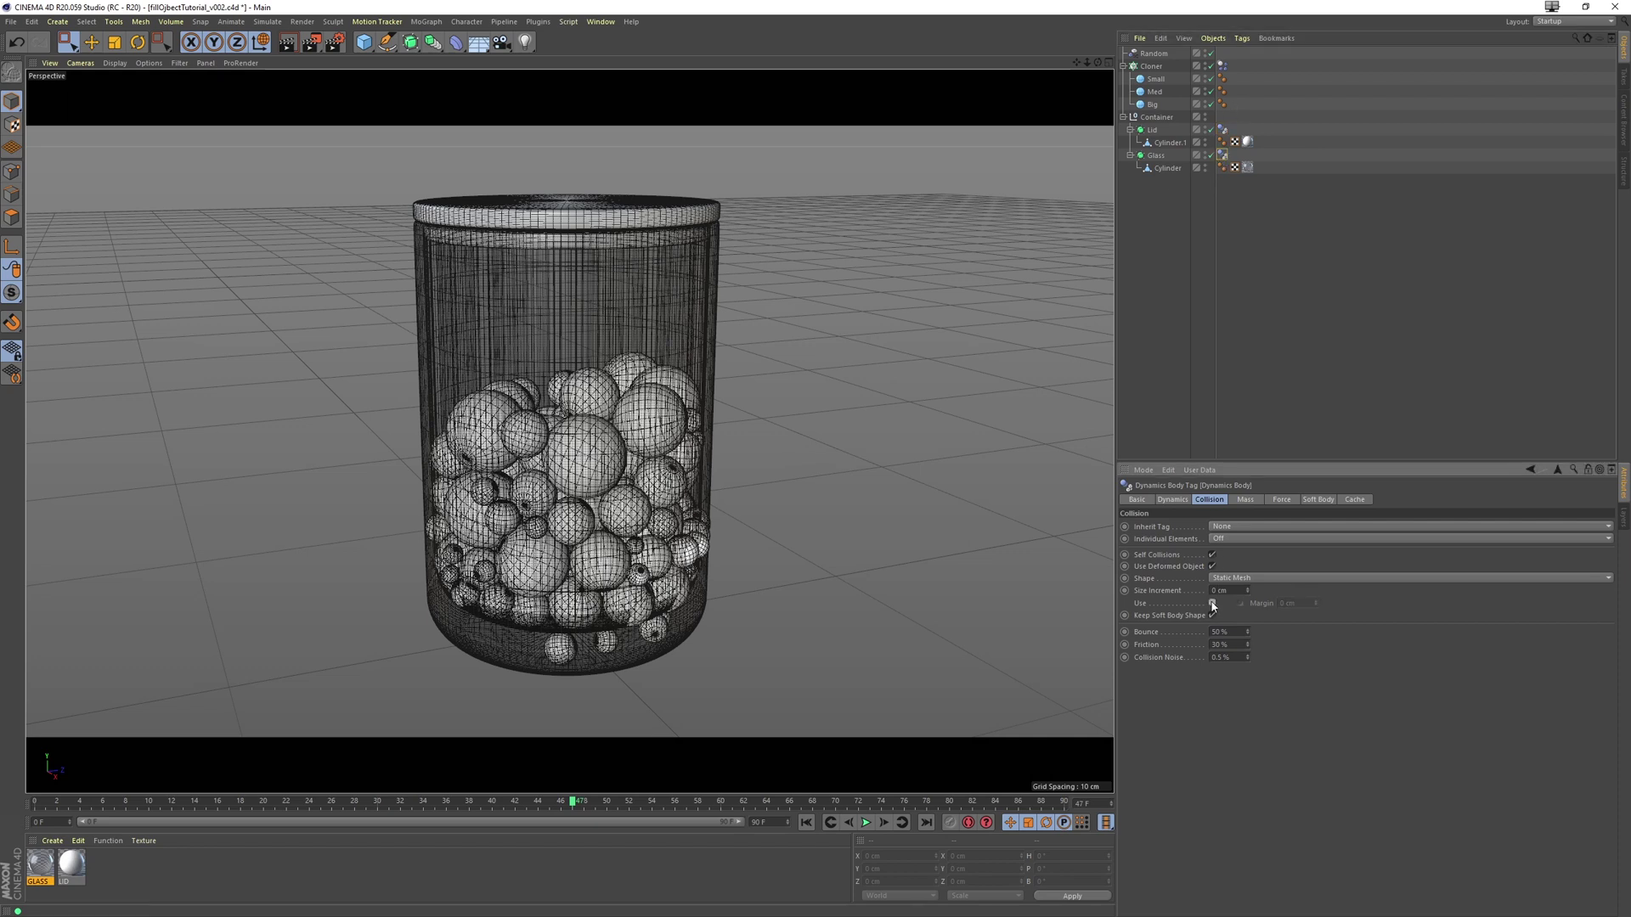
# Add a Null and parent Random, Cloner and Container under it
pyautogui.click(365, 45)
pyautogui.click(399, 60)
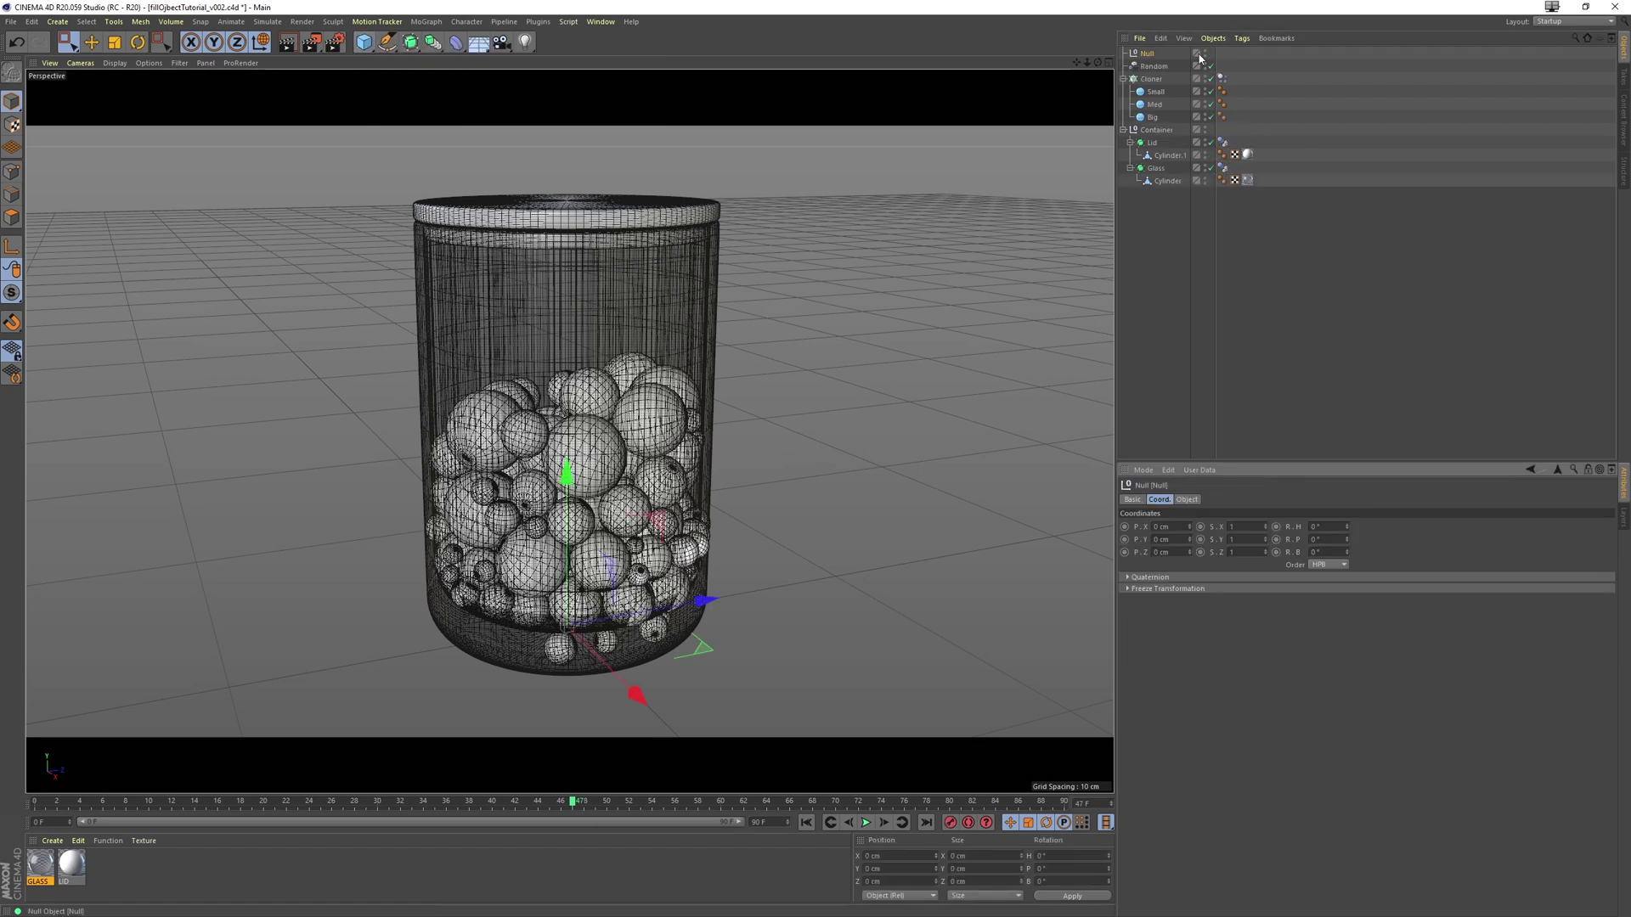
pyautogui.click(1123, 79)
pyautogui.click(1123, 92)
pyautogui.click(1153, 66)
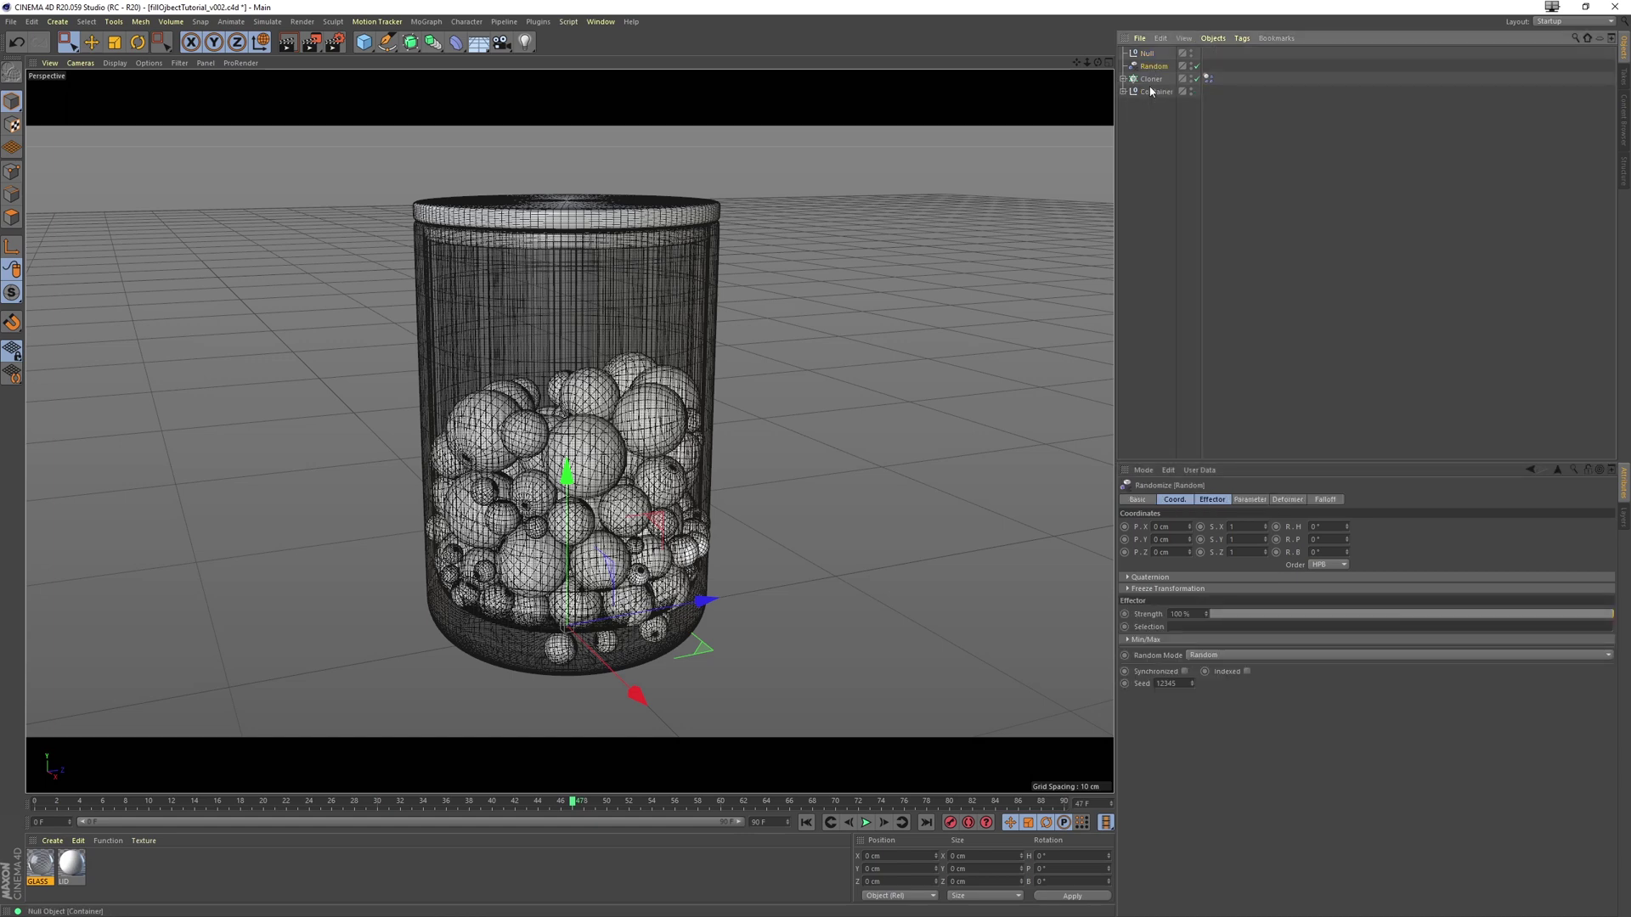
pyautogui.keyDown('shift'); pyautogui.click(1151, 92); pyautogui.keyUp('shift')
pyautogui.moveTo(1151, 91); pyautogui.dragTo(1152, 57)
pyautogui.click(1148, 53)
# Scale the Null to 100 on all axes and zoom out to frame the enlarged jar
pyautogui.click(1246, 526)
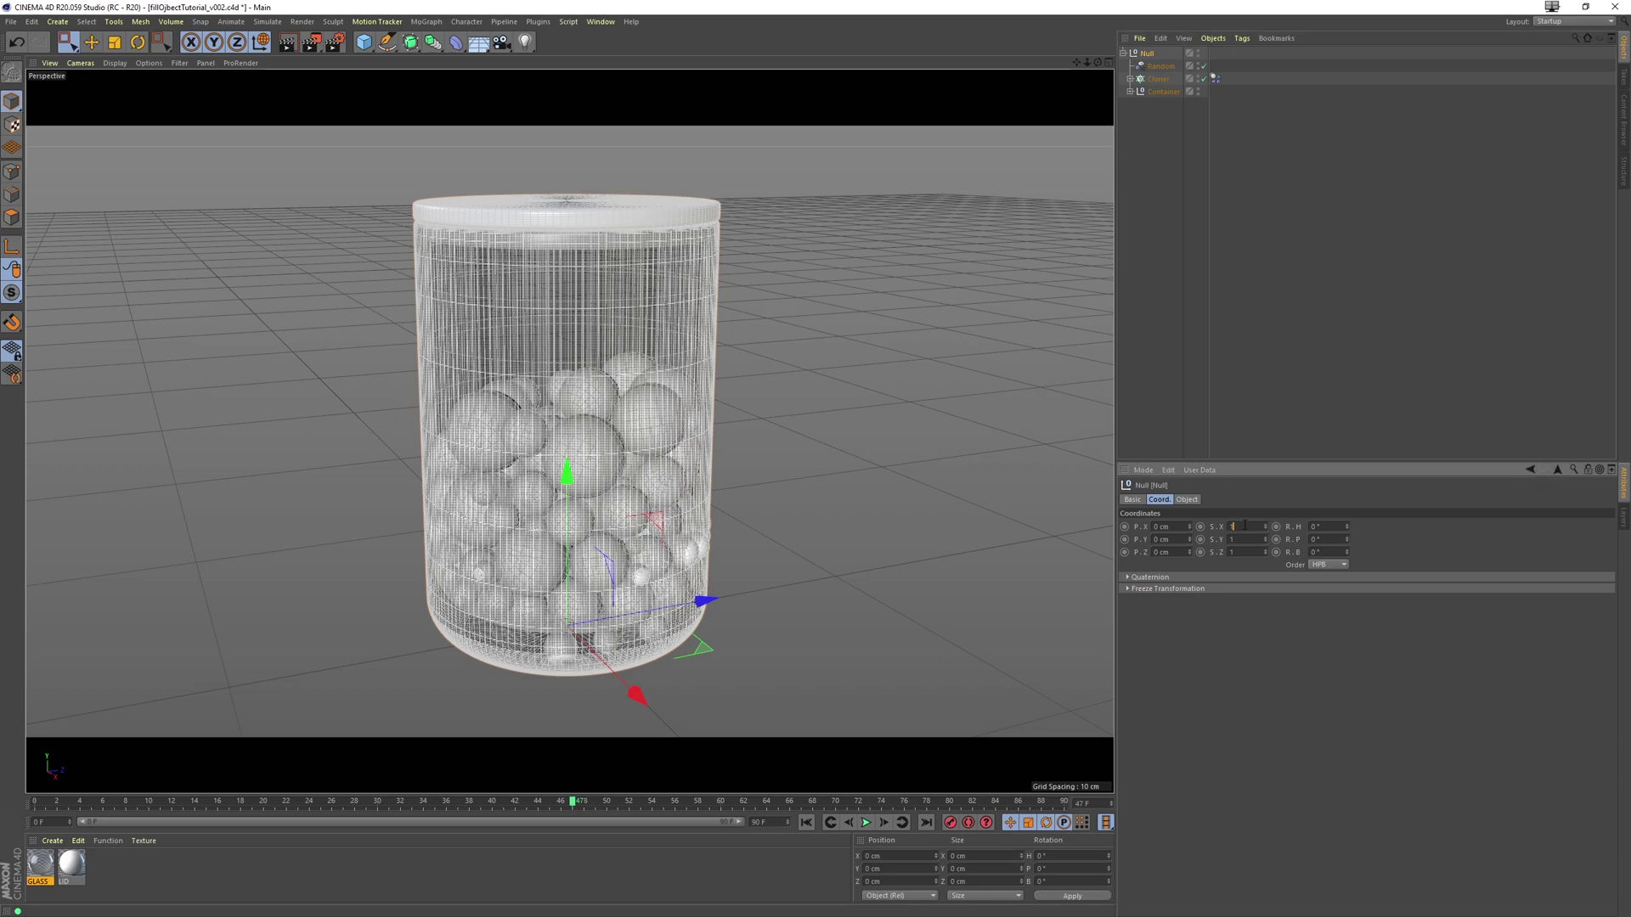
pyautogui.write('100')
pyautogui.press('Tab')
pyautogui.write('100')
pyautogui.press('Return')
pyautogui.keyDown('alt'); pyautogui.moveTo(594, 396); pyautogui.dragTo(499, 348, button='right'); pyautogui.keyUp('alt')
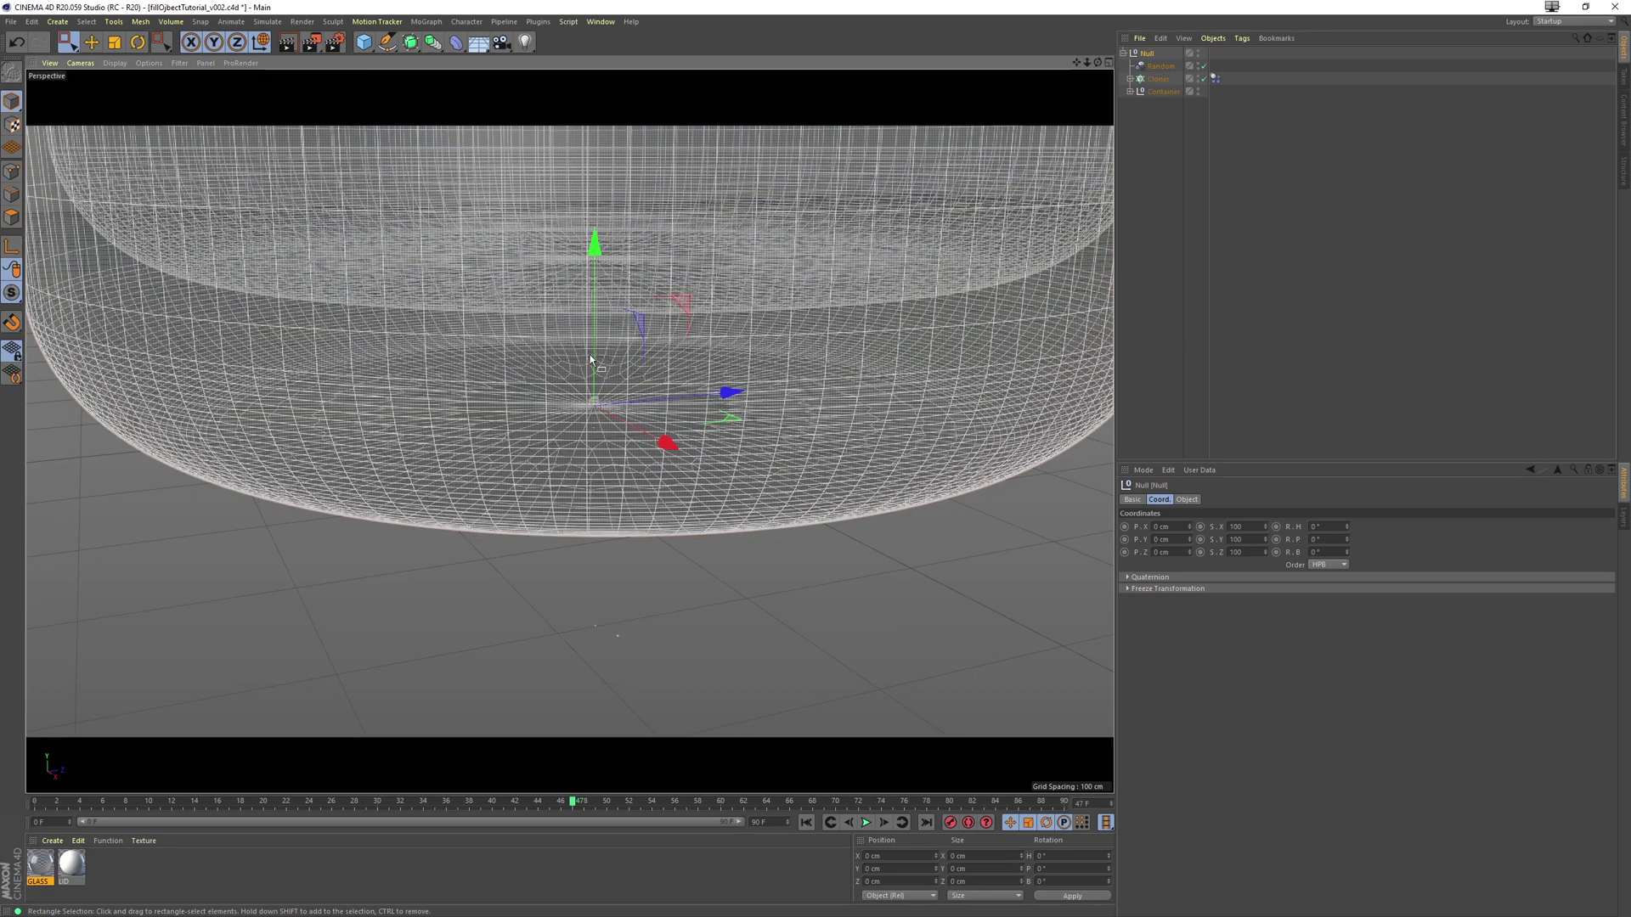
pyautogui.keyDown('alt'); pyautogui.moveTo(562, 472); pyautogui.dragTo(508, 499, button='right'); pyautogui.keyUp('alt')
pyautogui.keyDown('alt'); pyautogui.moveTo(565, 261); pyautogui.dragTo(552, 469, button='middle'); pyautogui.keyUp('alt')
pyautogui.keyDown('alt'); pyautogui.moveTo(575, 417); pyautogui.dragTo(544, 410, button='right'); pyautogui.keyUp('alt')
pyautogui.keyDown('alt'); pyautogui.moveTo(548, 398); pyautogui.dragTo(592, 406); pyautogui.keyUp('alt')
# Deselect all, rewind to frame 0 and play until the spheres settle around frame 83
pyautogui.click(990, 266)
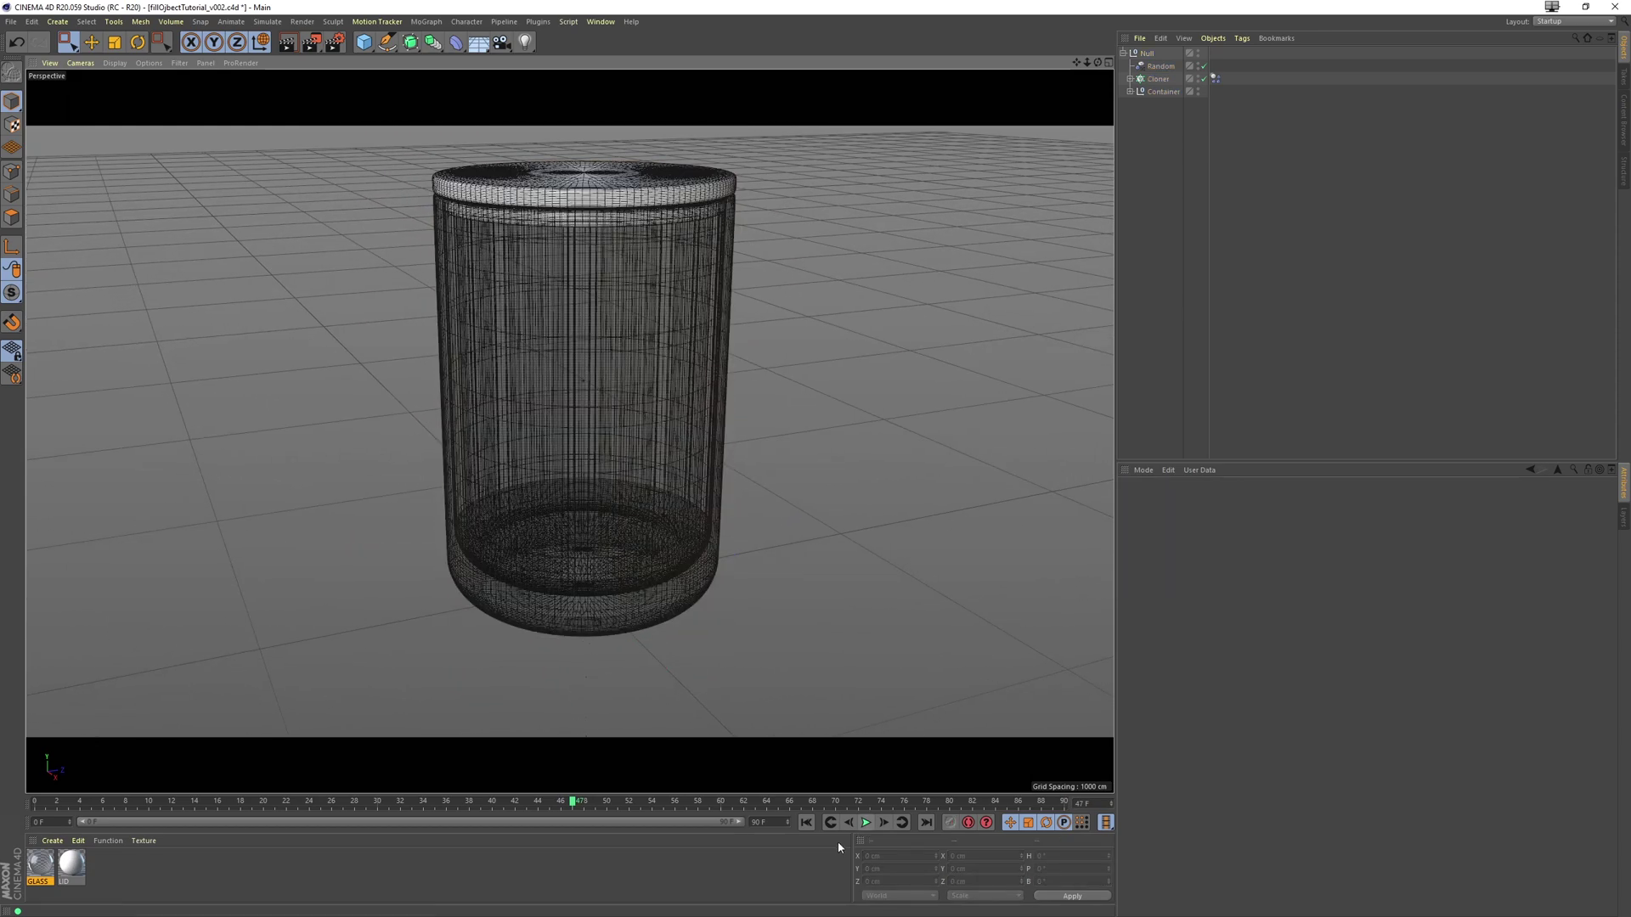
pyautogui.click(806, 822)
pyautogui.click(866, 823)
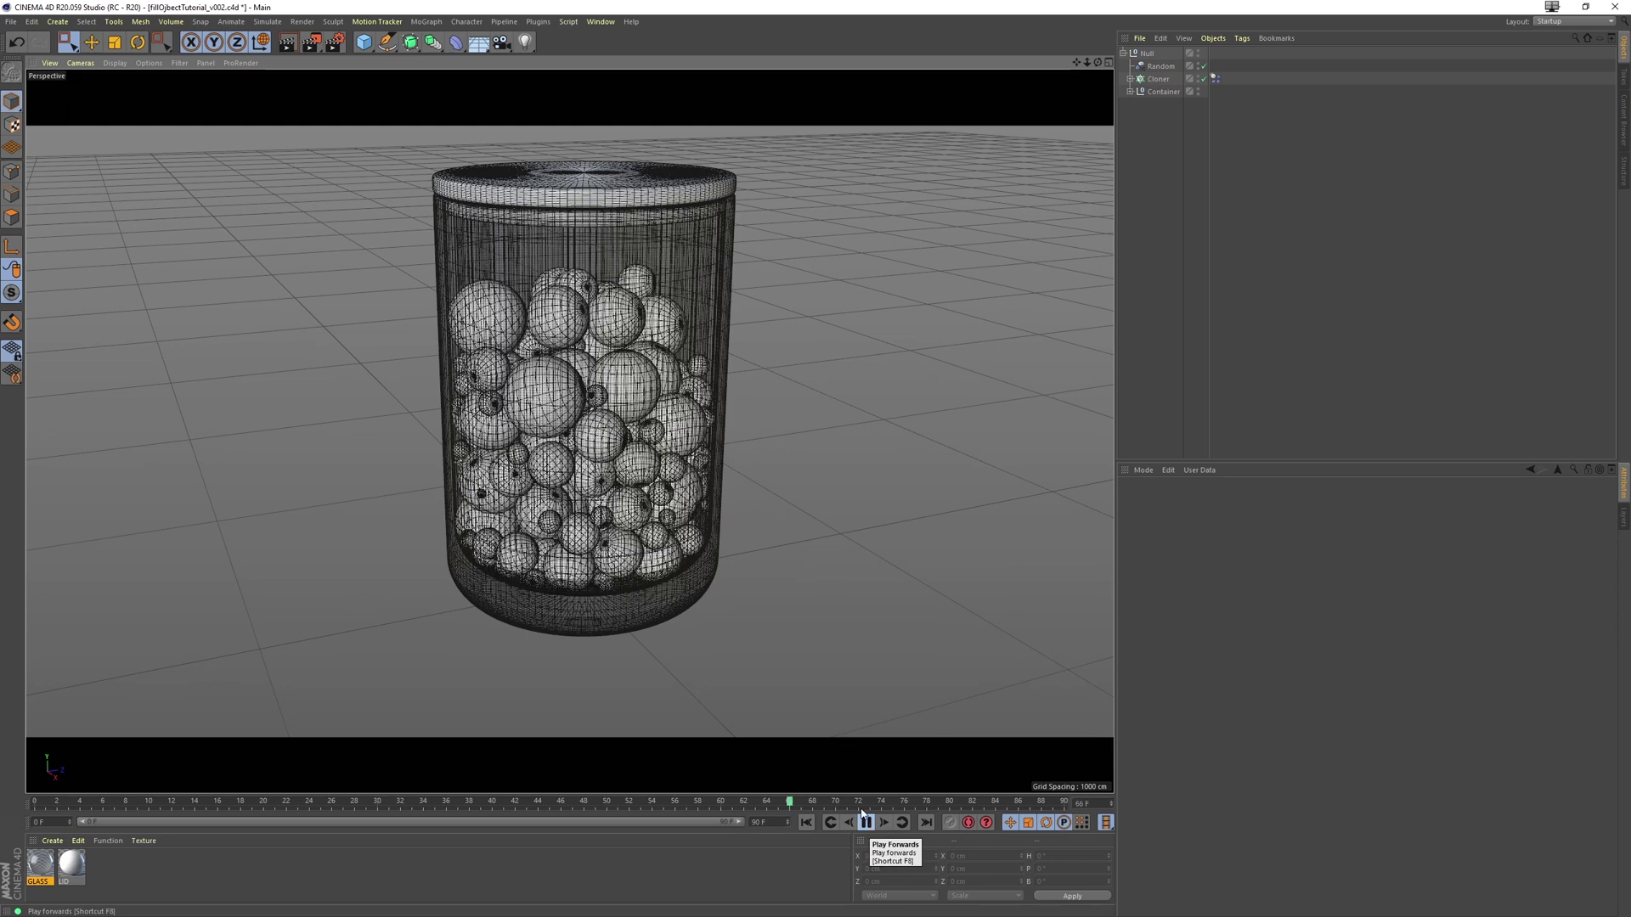
pyautogui.click(866, 823)
pyautogui.click(866, 823)
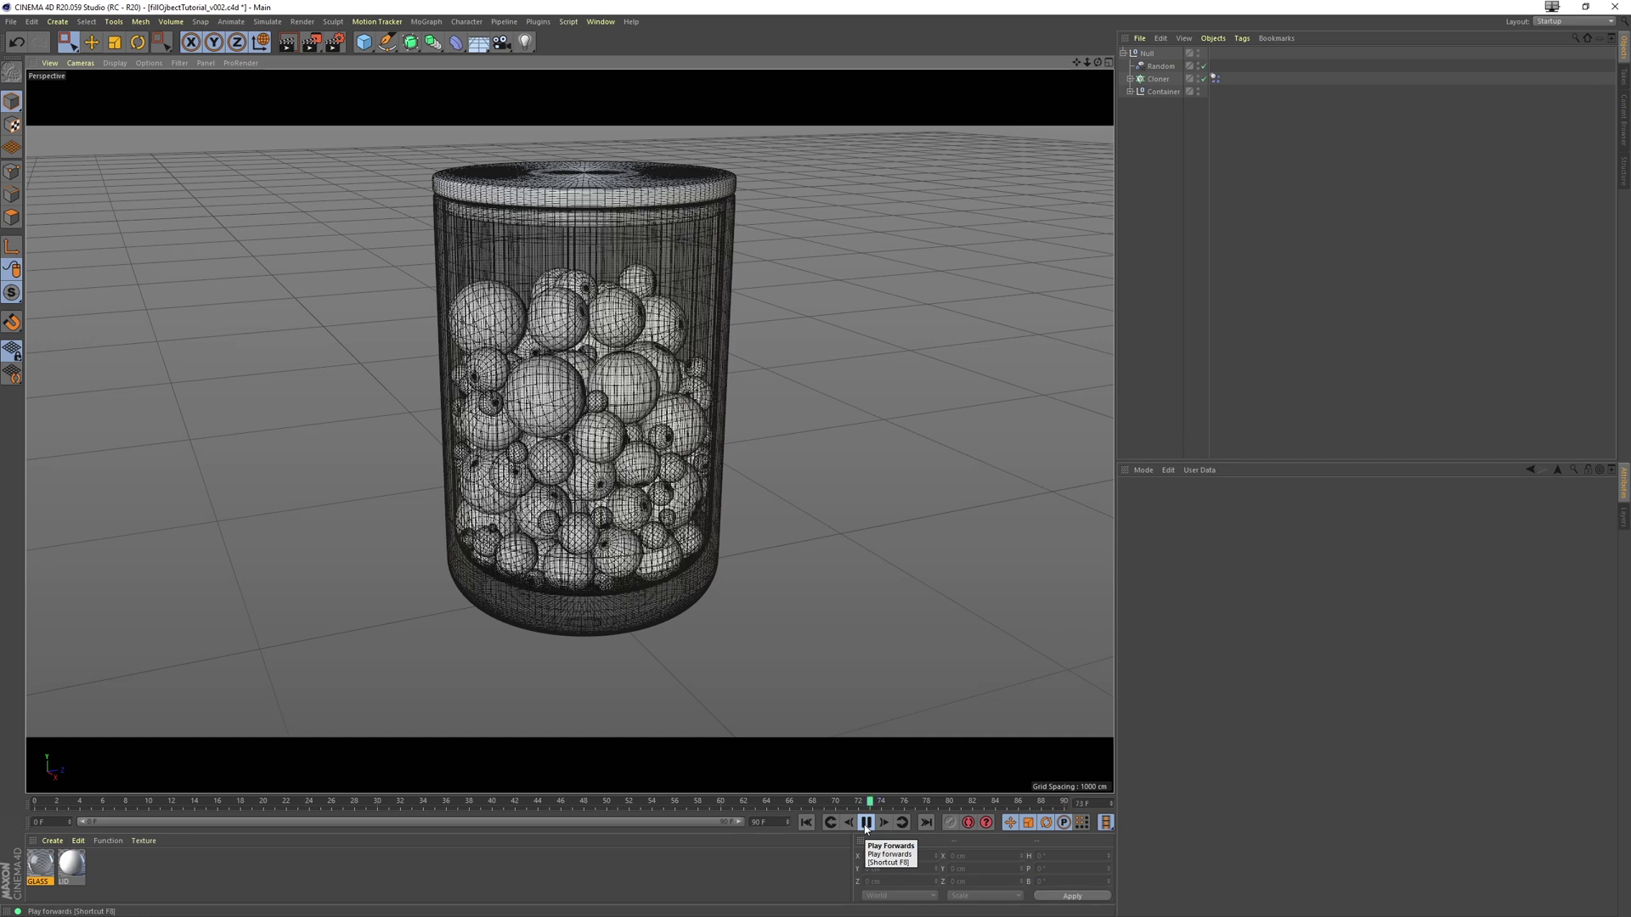
pyautogui.click(866, 823)
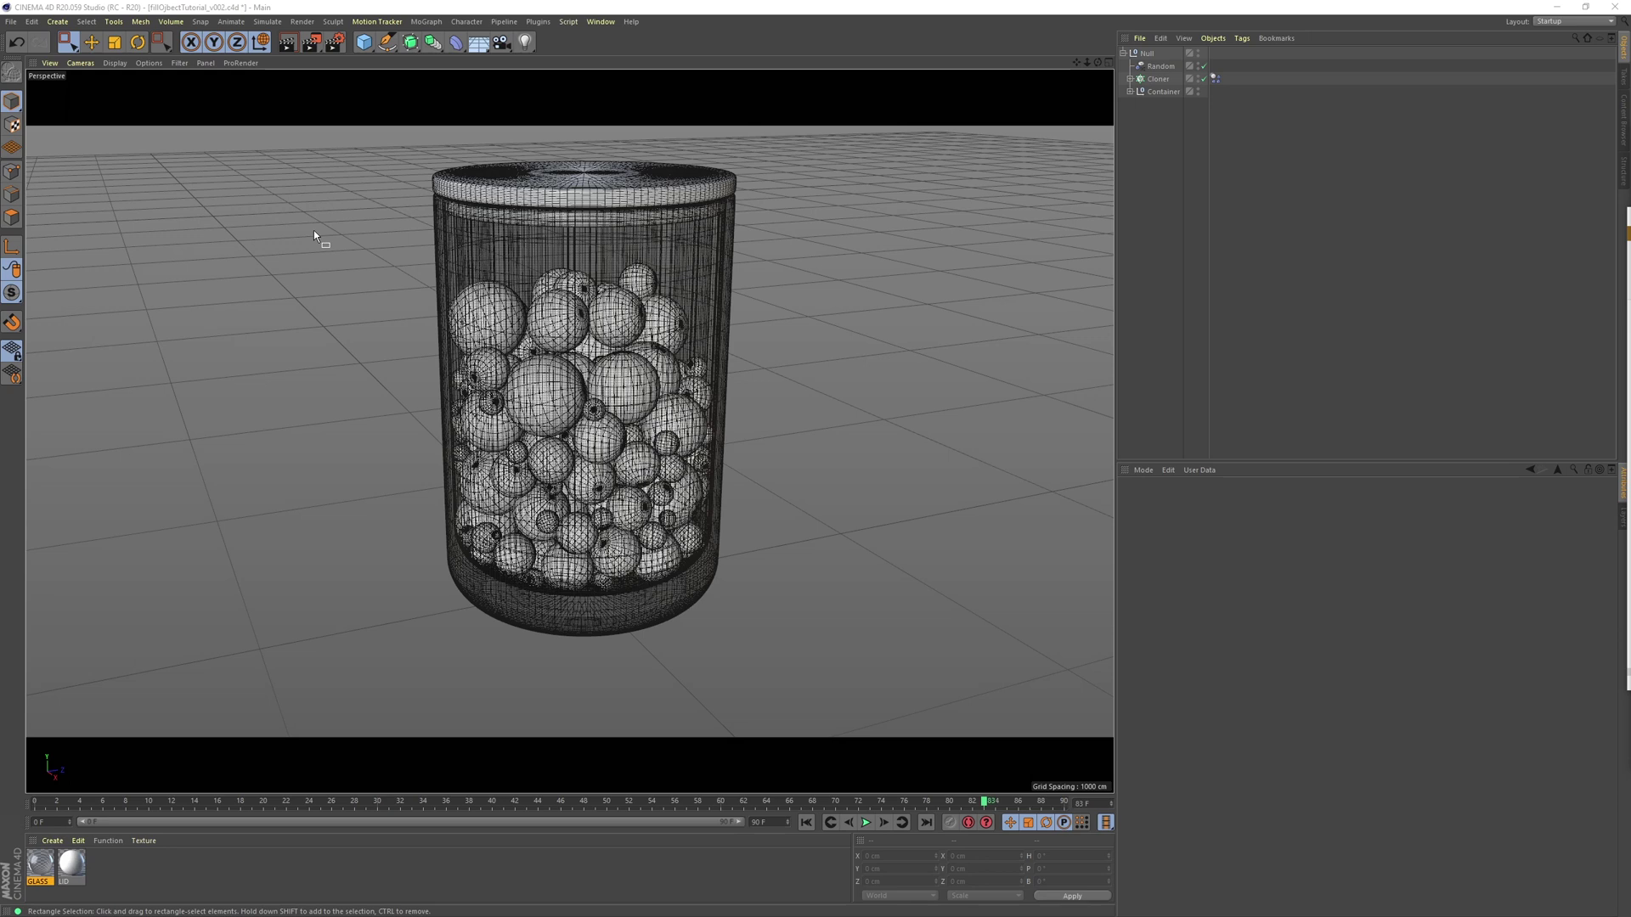
# Select the Cloner and step the simulation forward to frame 90
pyautogui.click(1158, 78)
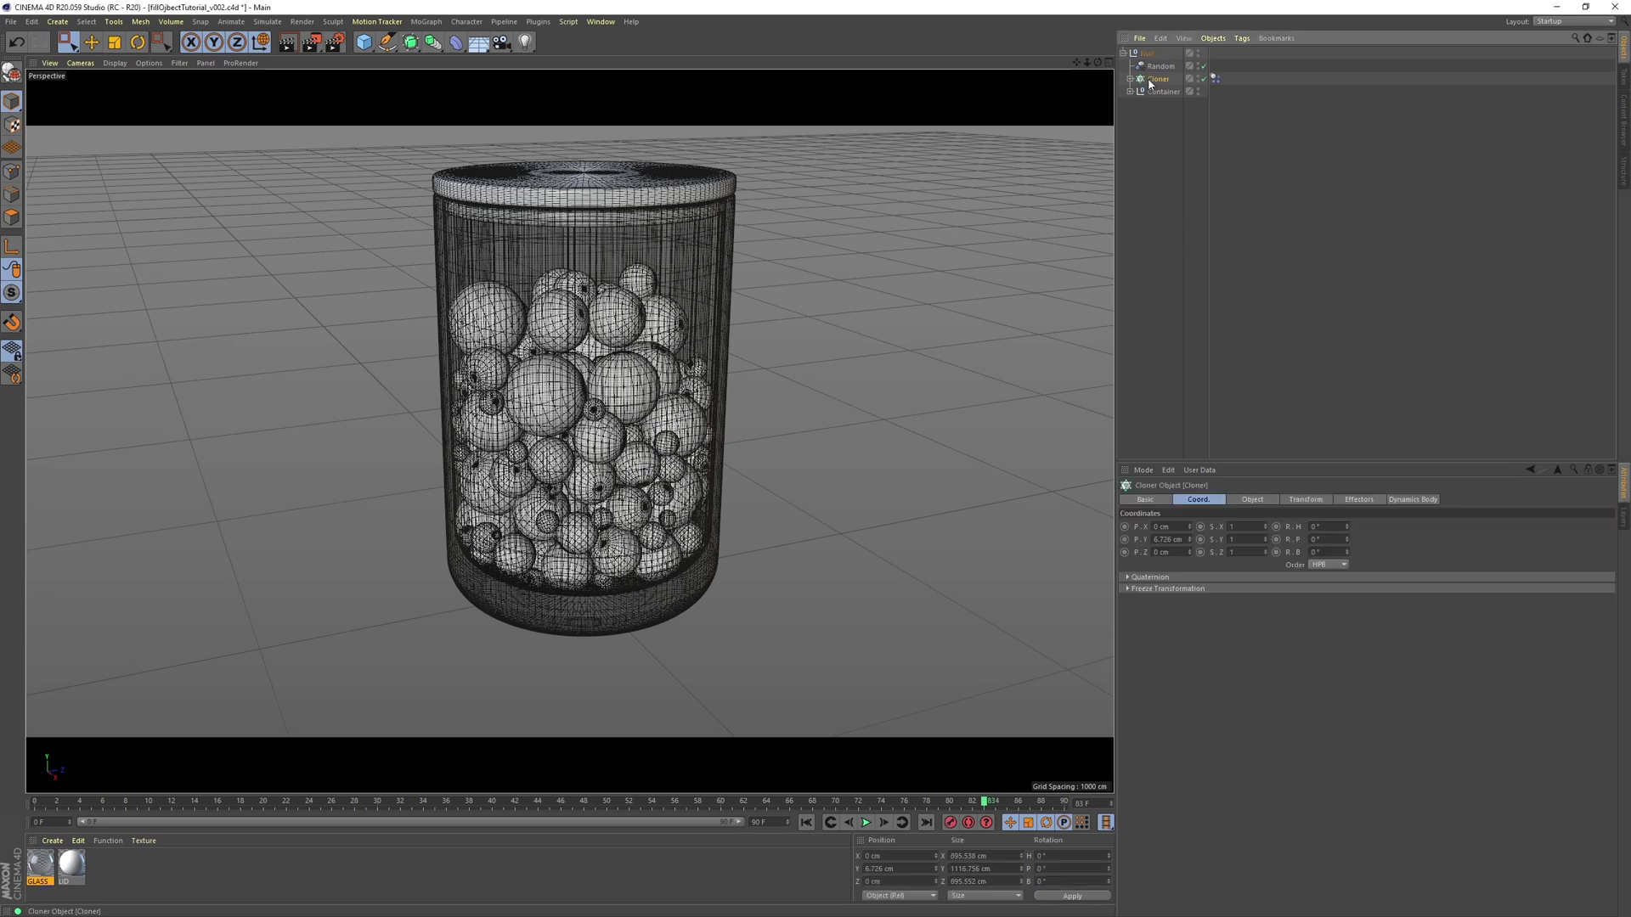
pyautogui.click(883, 823)
pyautogui.click(884, 823)
pyautogui.click(883, 823)
pyautogui.click(883, 823)
pyautogui.click(884, 823)
pyautogui.click(883, 823)
pyautogui.click(884, 822)
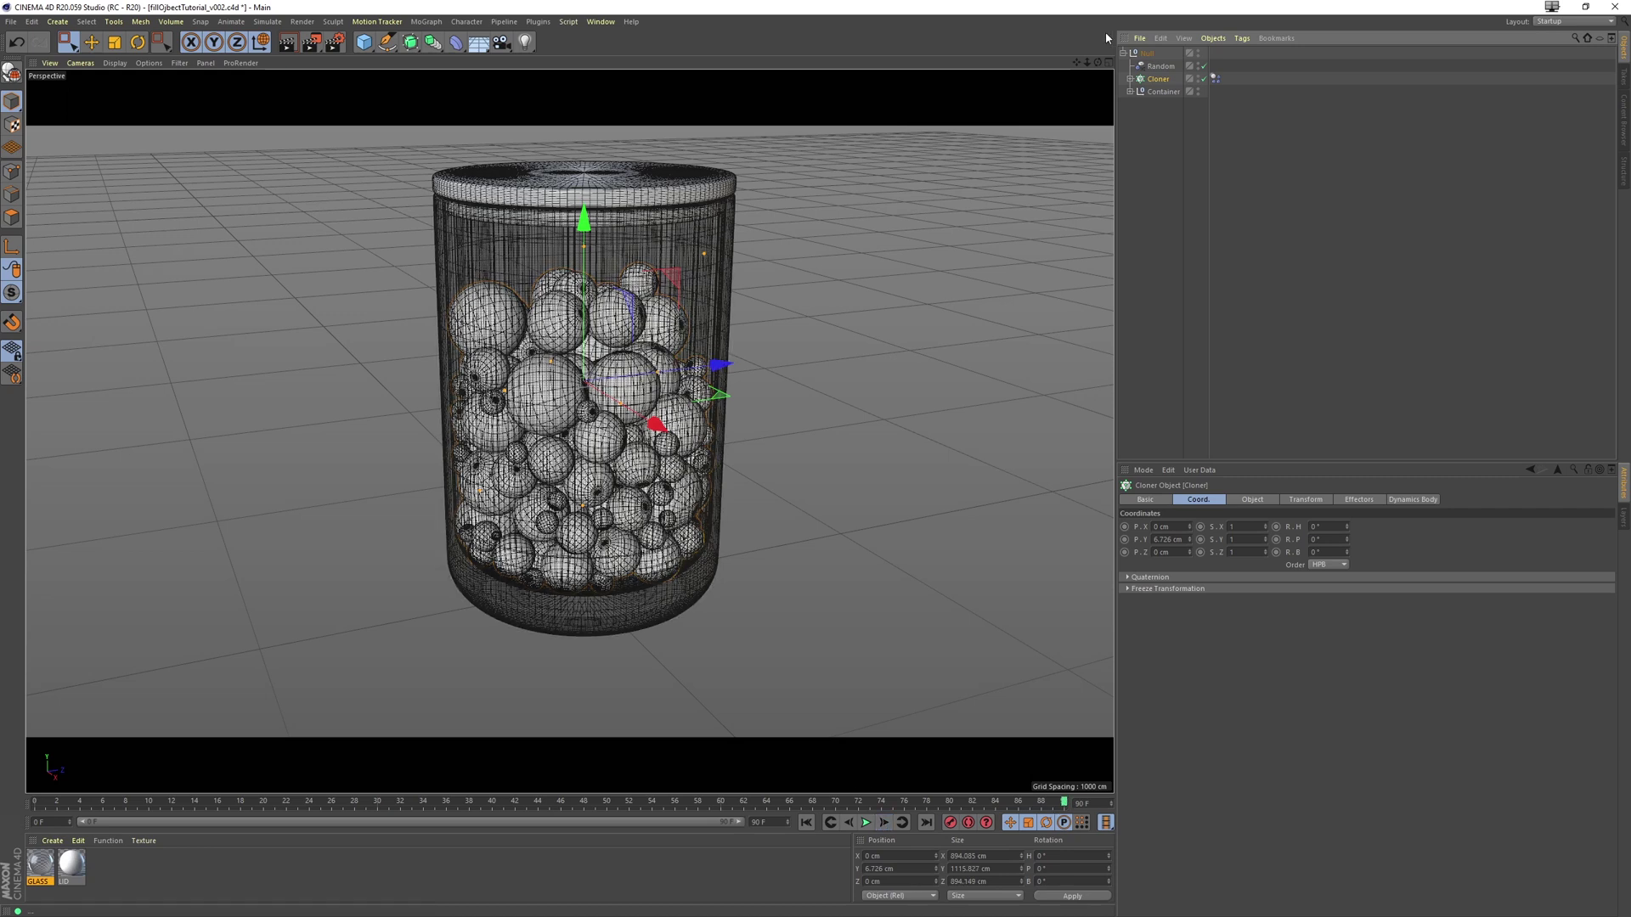
# Set the Cloner's Dynamics Body initial state at frame 90, then rewind to frame 0 to check it
pyautogui.click(1215, 78)
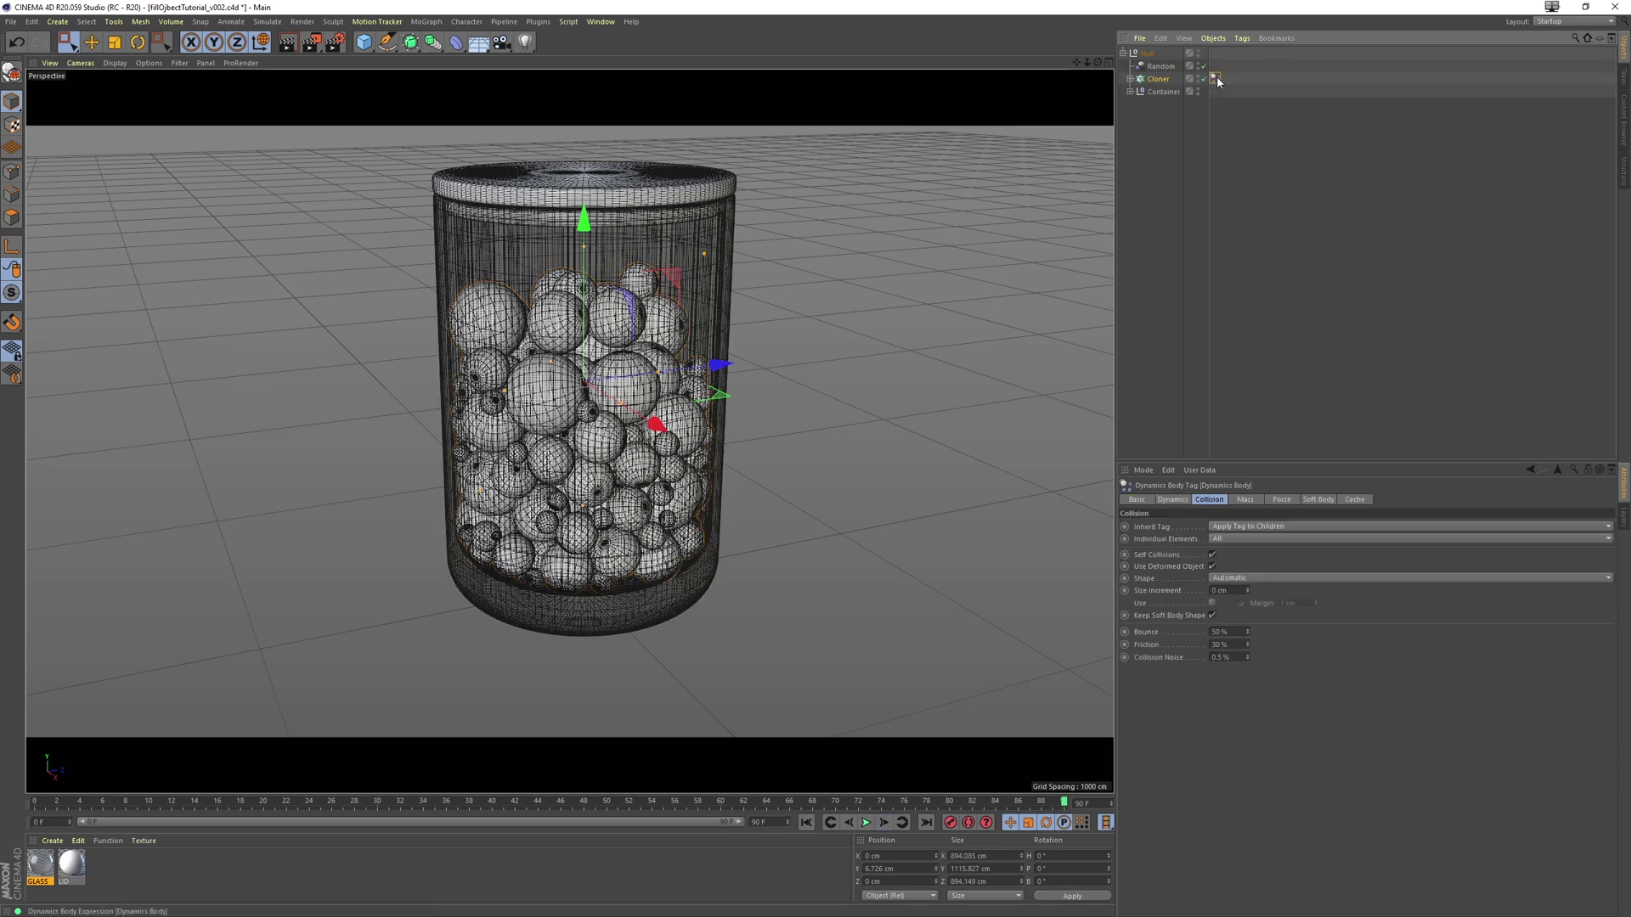
pyautogui.click(1176, 501)
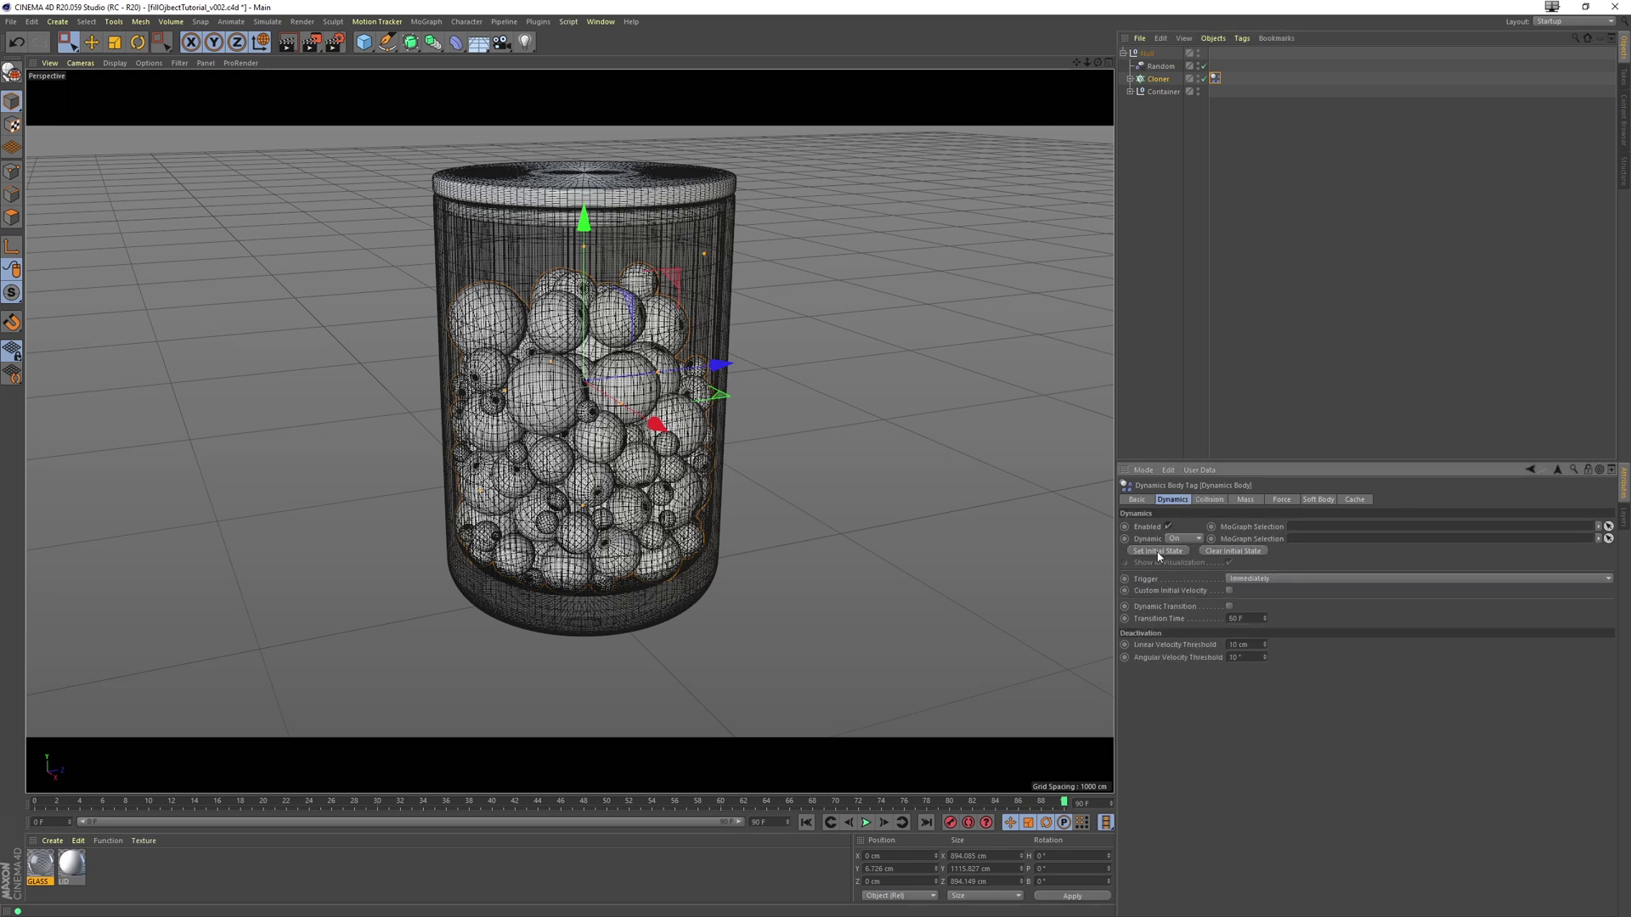
pyautogui.click(805, 822)
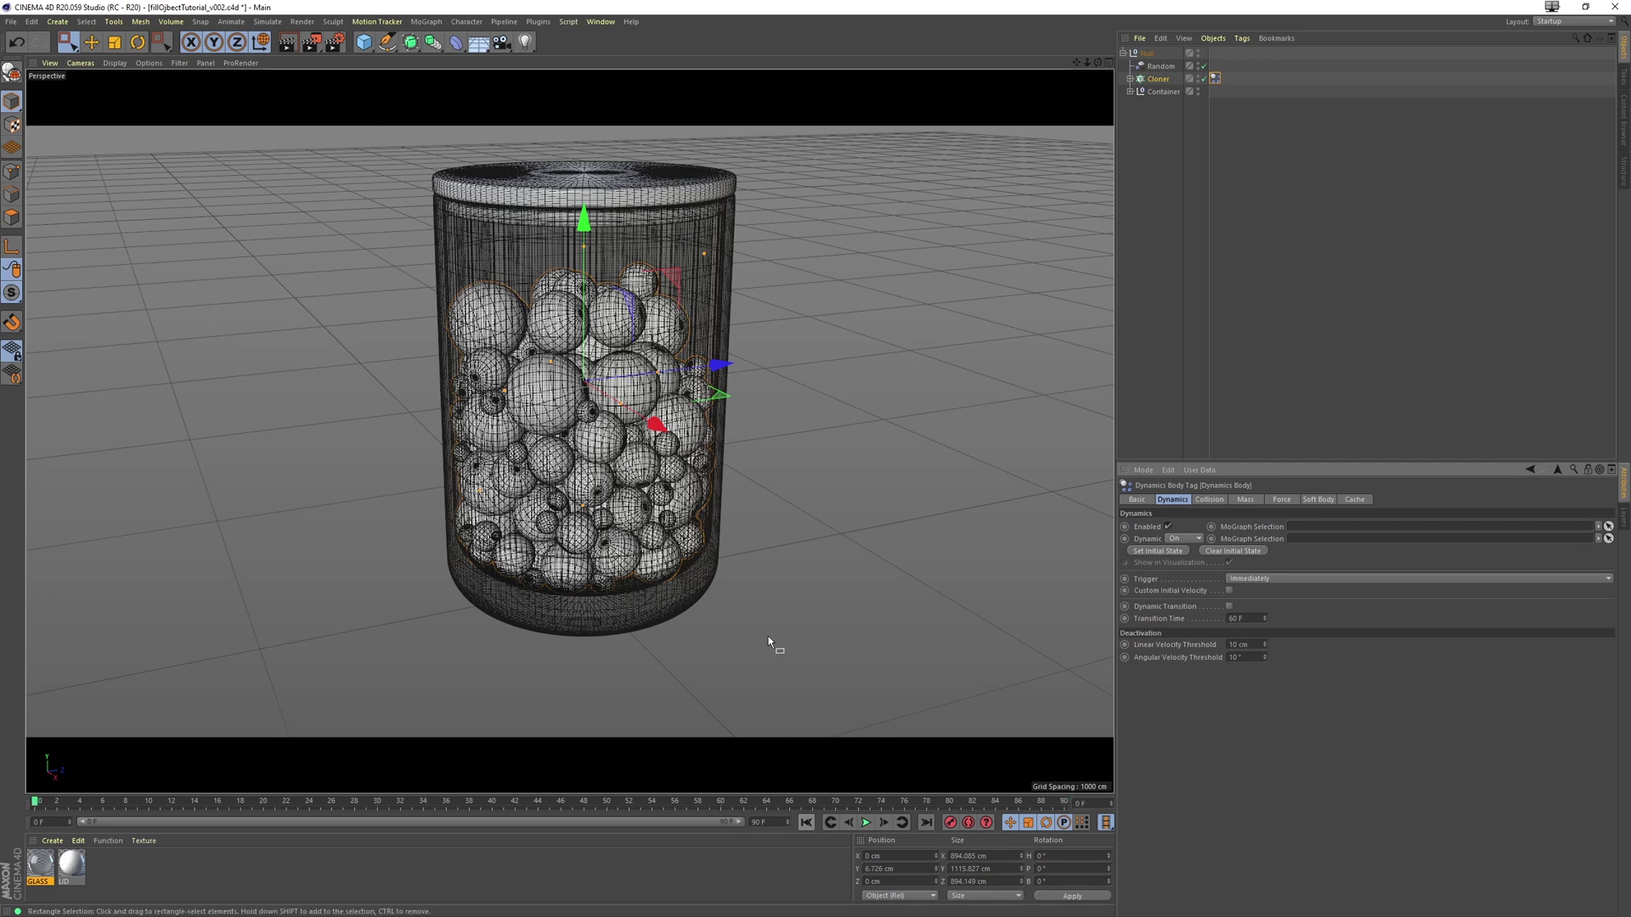
pyautogui.moveTo(812, 503)
pyautogui.keyDown('alt'); pyautogui.mouseDown()
pyautogui.moveTo(818, 479)
pyautogui.moveTo(807, 491)
pyautogui.mouseUp(); pyautogui.keyUp('alt')
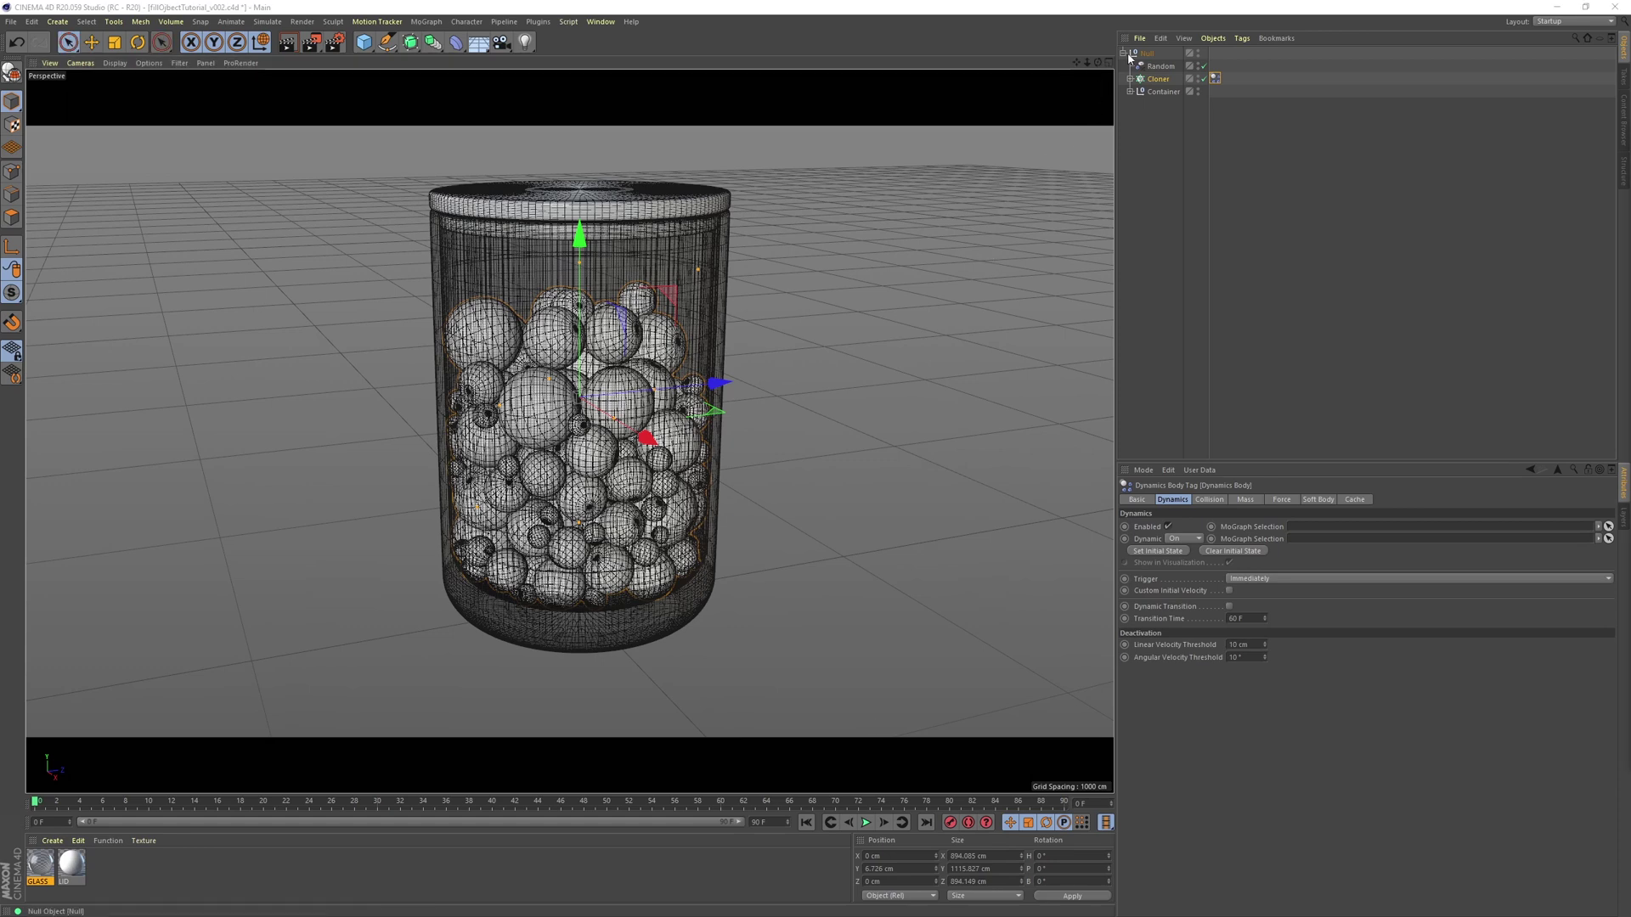
# Set the parent Null's X, Y and Z scale to 1, then frame and orbit the resized jar
pyautogui.click(1150, 55)
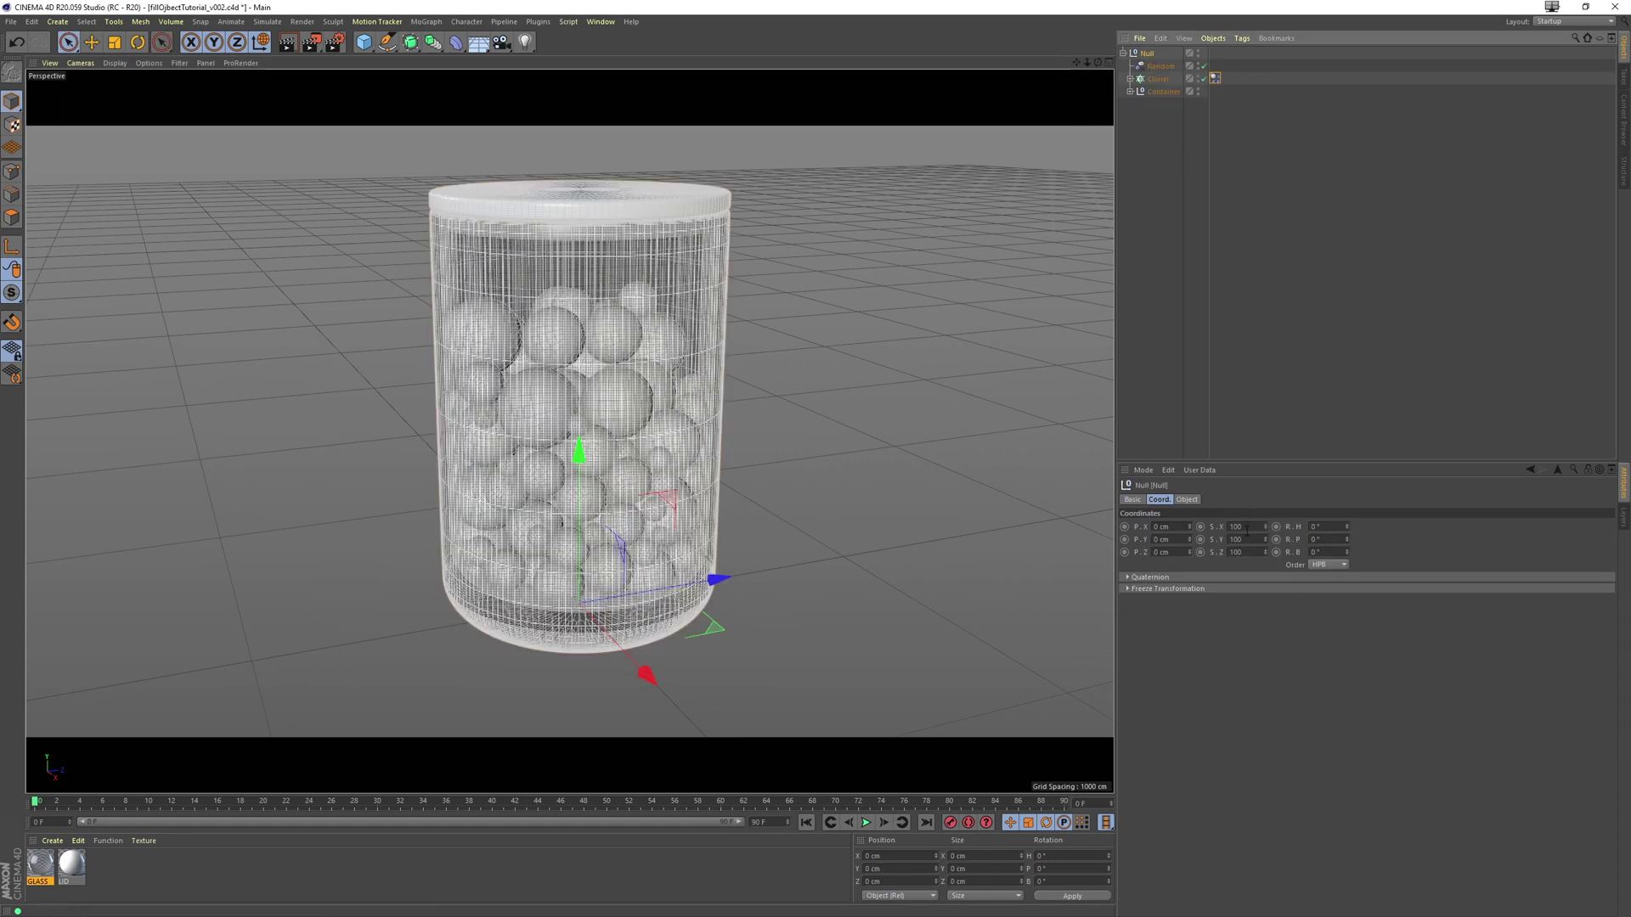
pyautogui.moveTo(1247, 529); pyautogui.dragTo(1180, 521)
pyautogui.write('1')
pyautogui.press('Tab')
pyautogui.write('1')
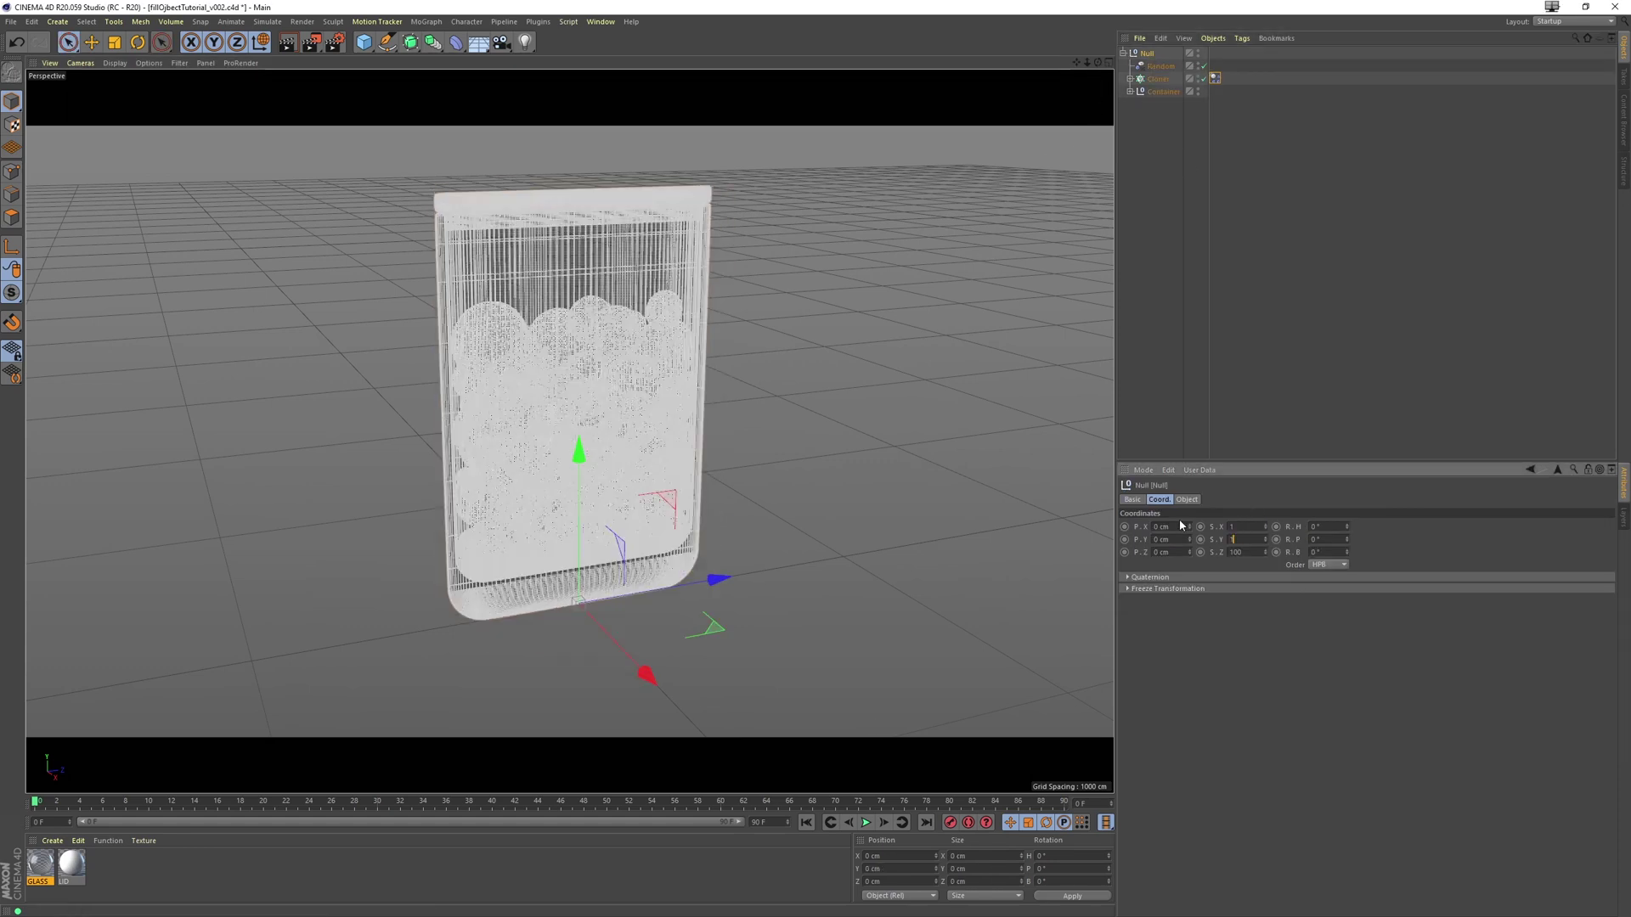
pyautogui.press('Tab')
pyautogui.write('1')
pyautogui.press('Return')
pyautogui.click(886, 577)
pyautogui.press('o')
pyautogui.click(848, 502)
pyautogui.keyDown('alt'); pyautogui.moveTo(707, 536); pyautogui.dragTo(645, 521); pyautogui.keyUp('alt')
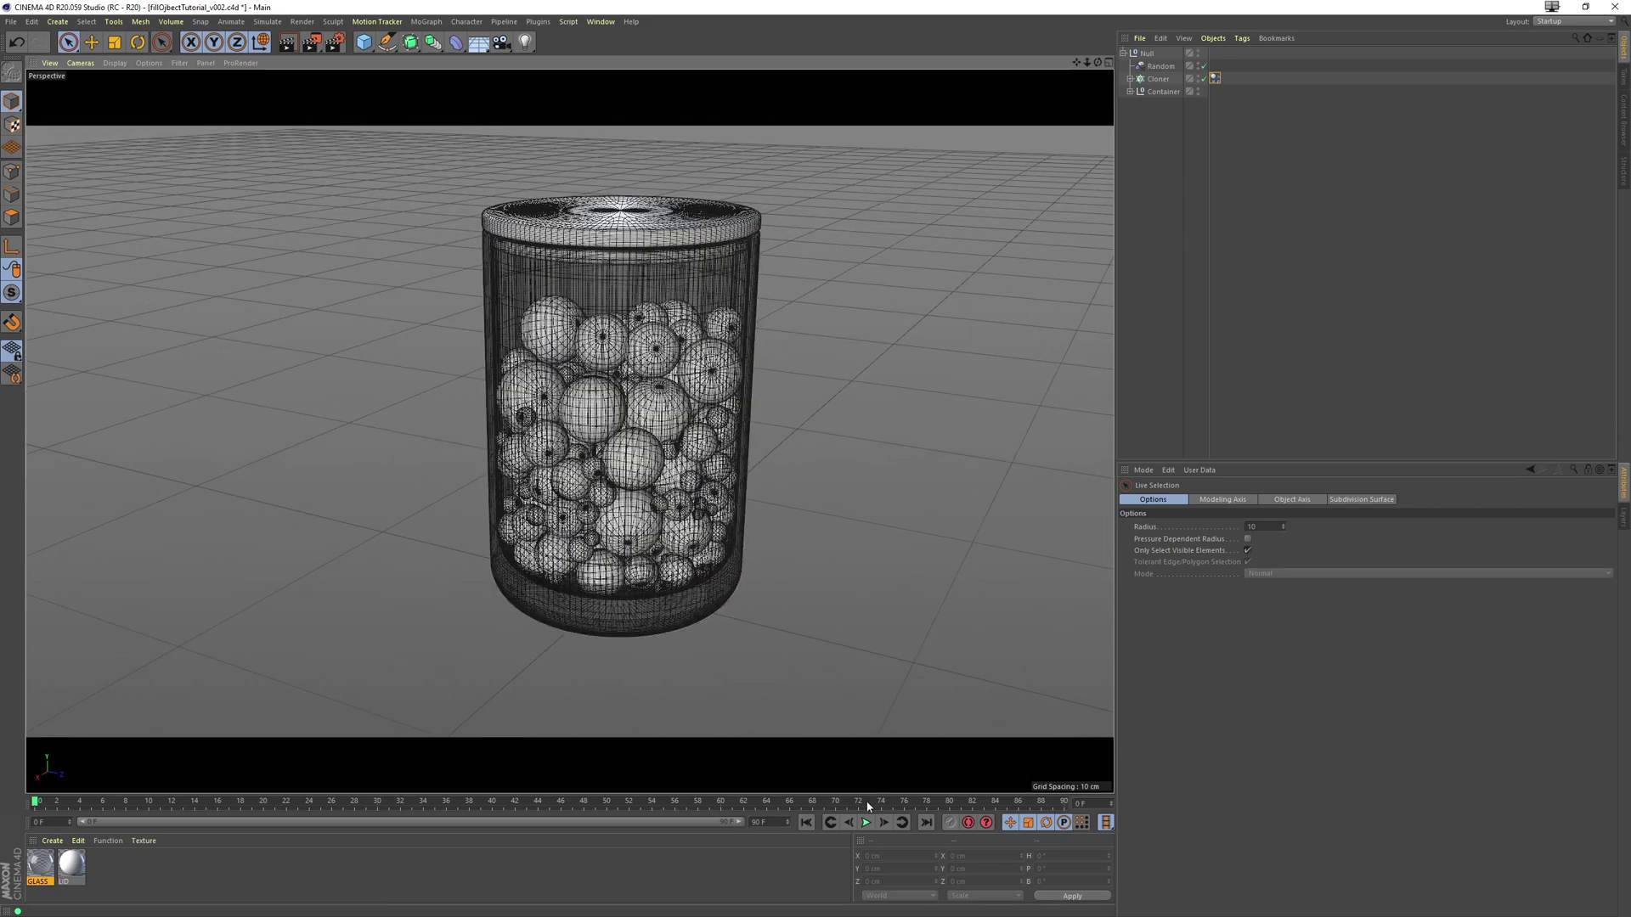